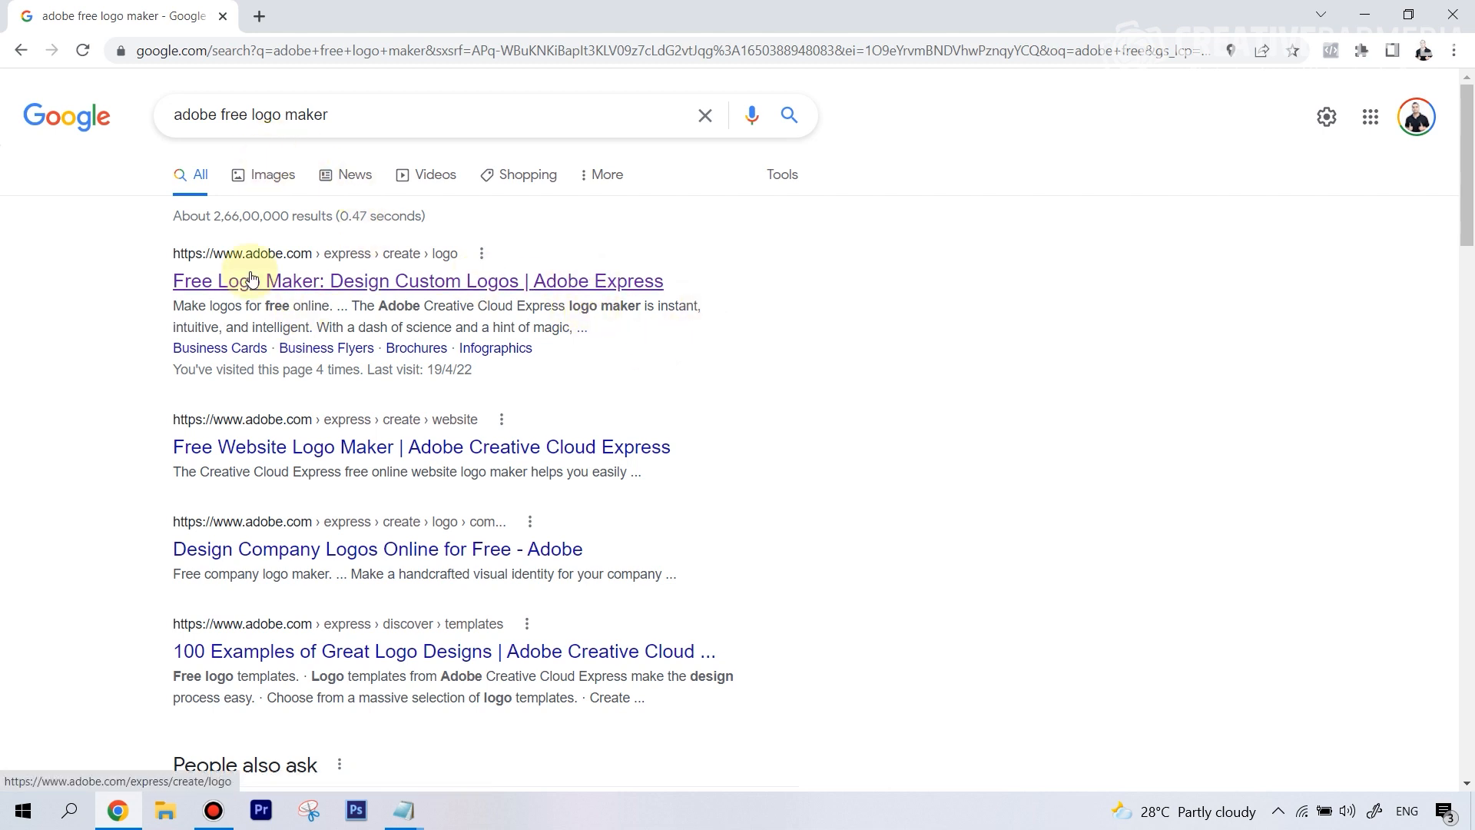
# Open Adobe's free logo maker page from the search results and start creating a logo.
pyautogui.click(324, 285)
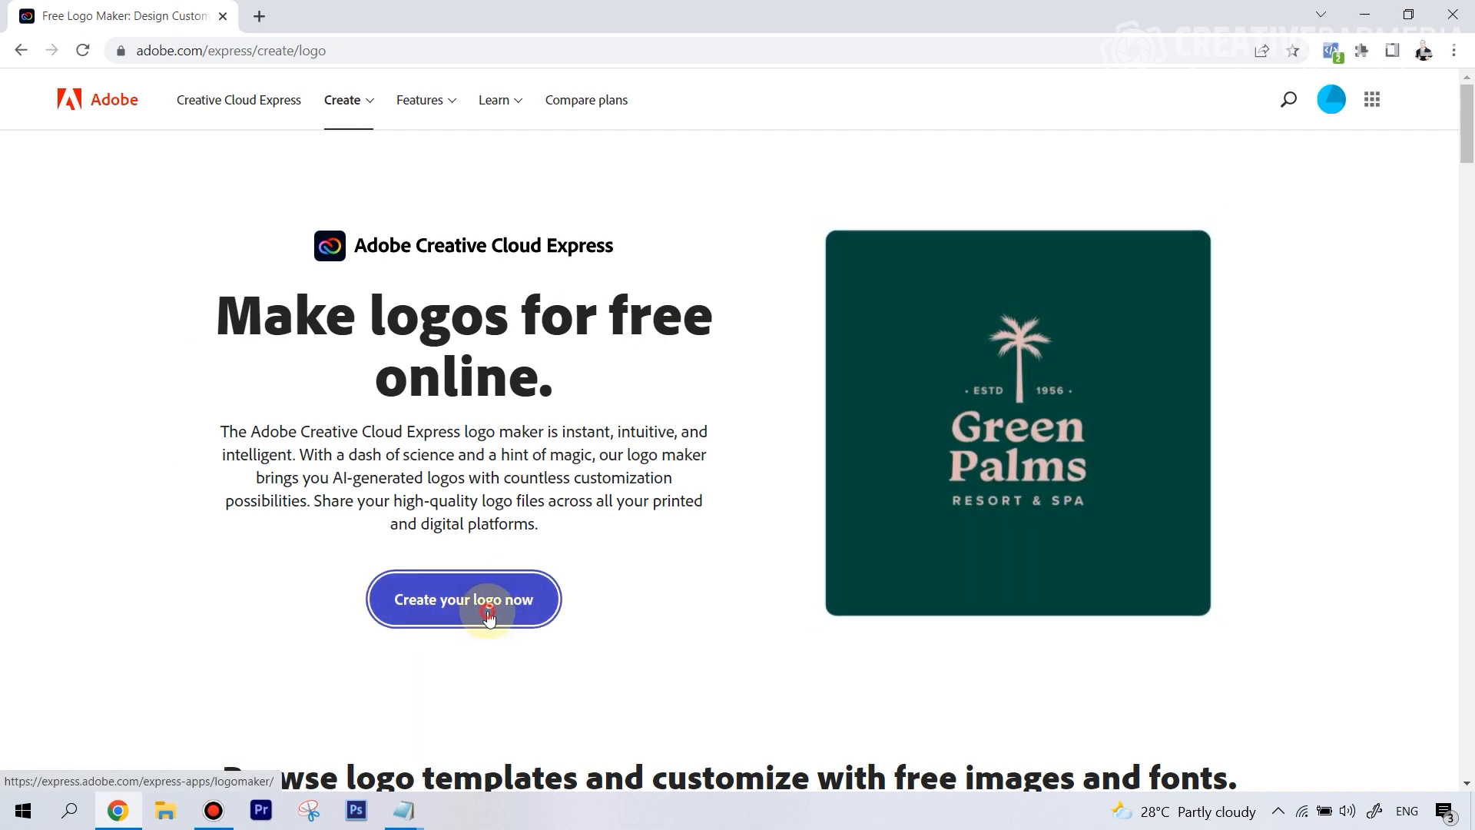
pyautogui.click(484, 612)
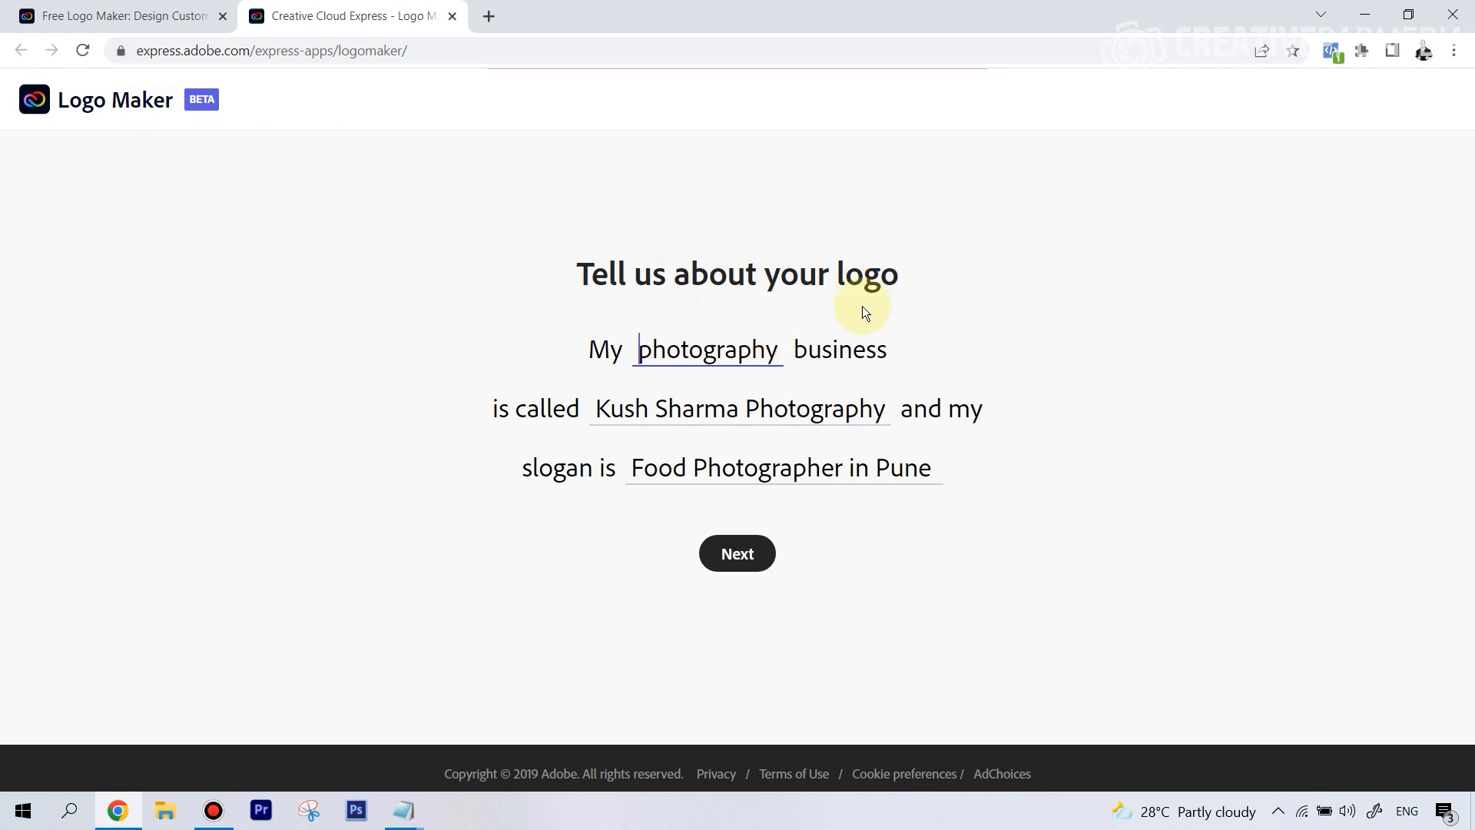
# Change the slogan to "Portrait Photographer in Pune", keeping the photography business type and business name, and continue to the style choice.
pyautogui.moveTo(778, 345); pyautogui.dragTo(621, 348)
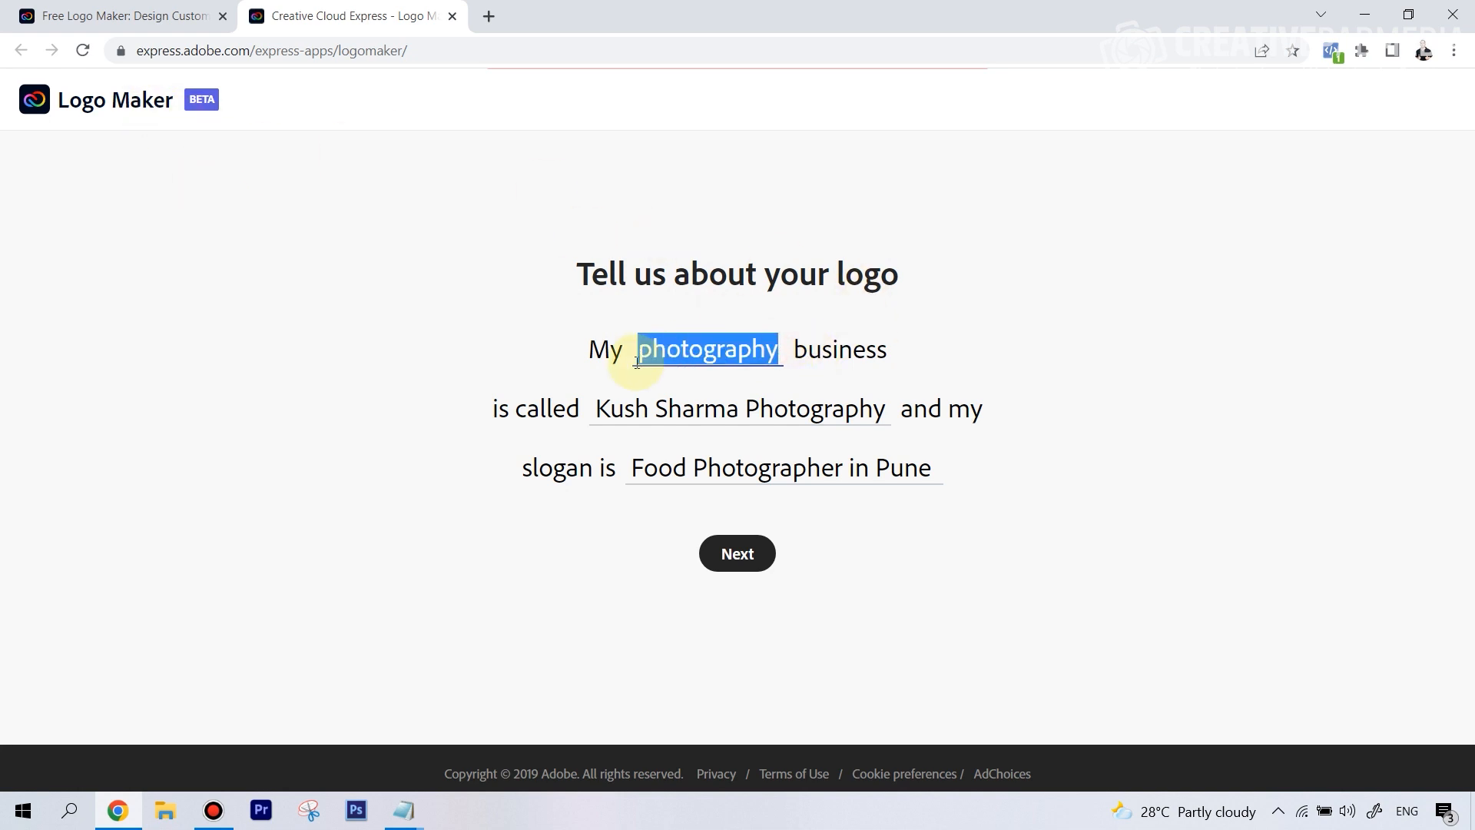
pyautogui.click(1028, 388)
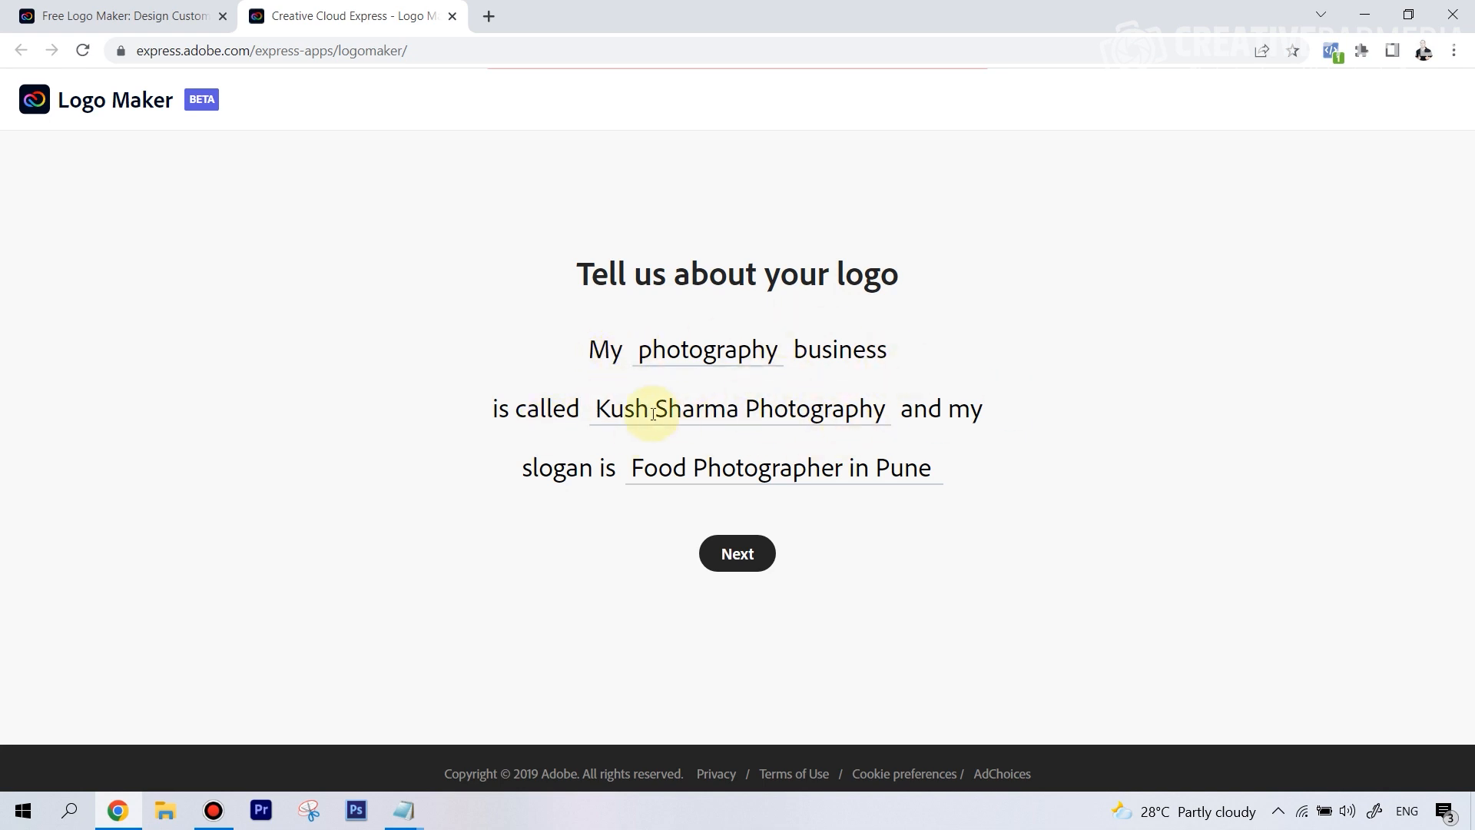
pyautogui.moveTo(598, 419); pyautogui.dragTo(814, 408)
pyautogui.click(1051, 420)
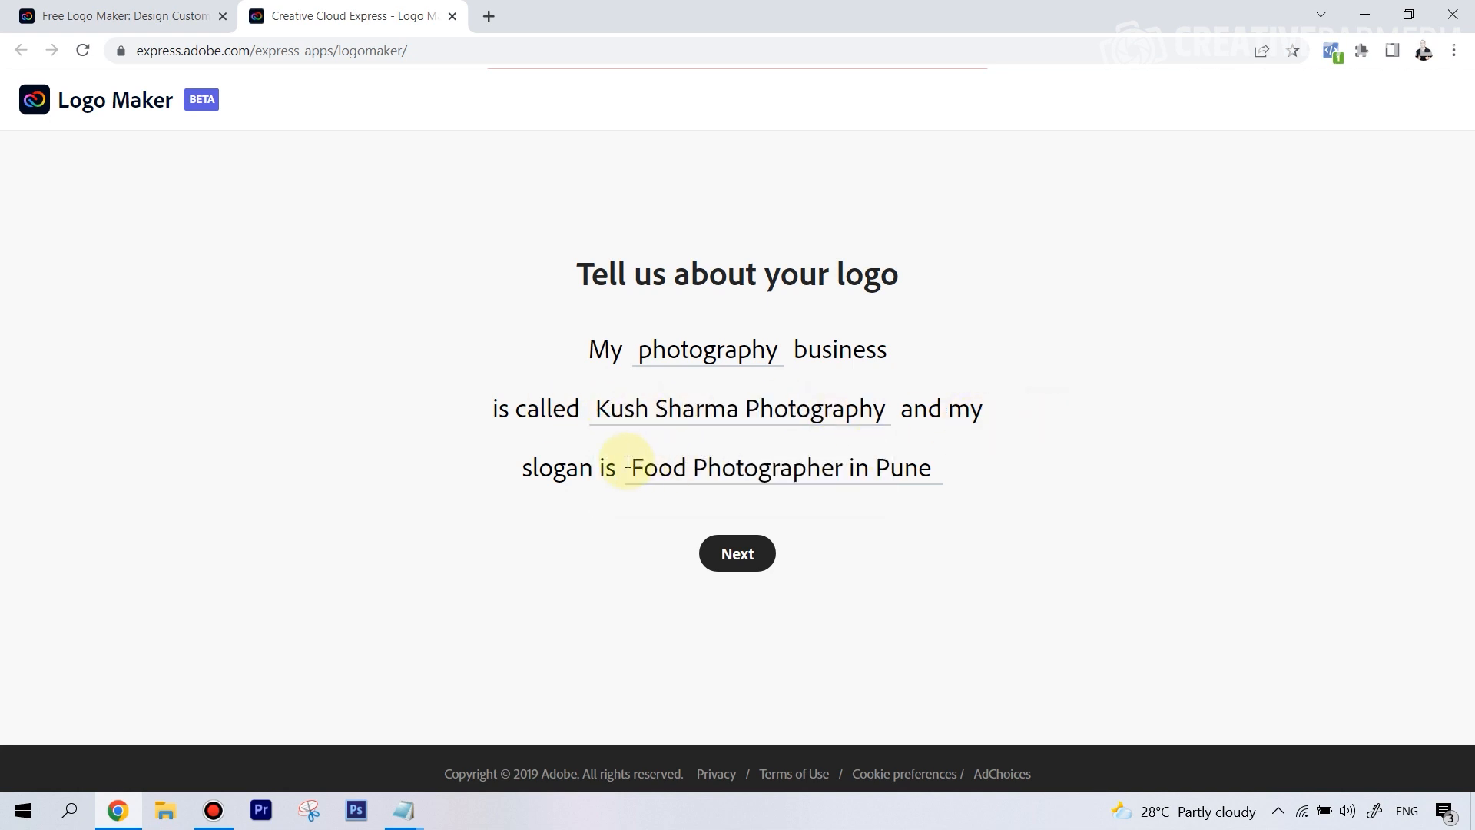
pyautogui.moveTo(632, 473); pyautogui.dragTo(691, 473)
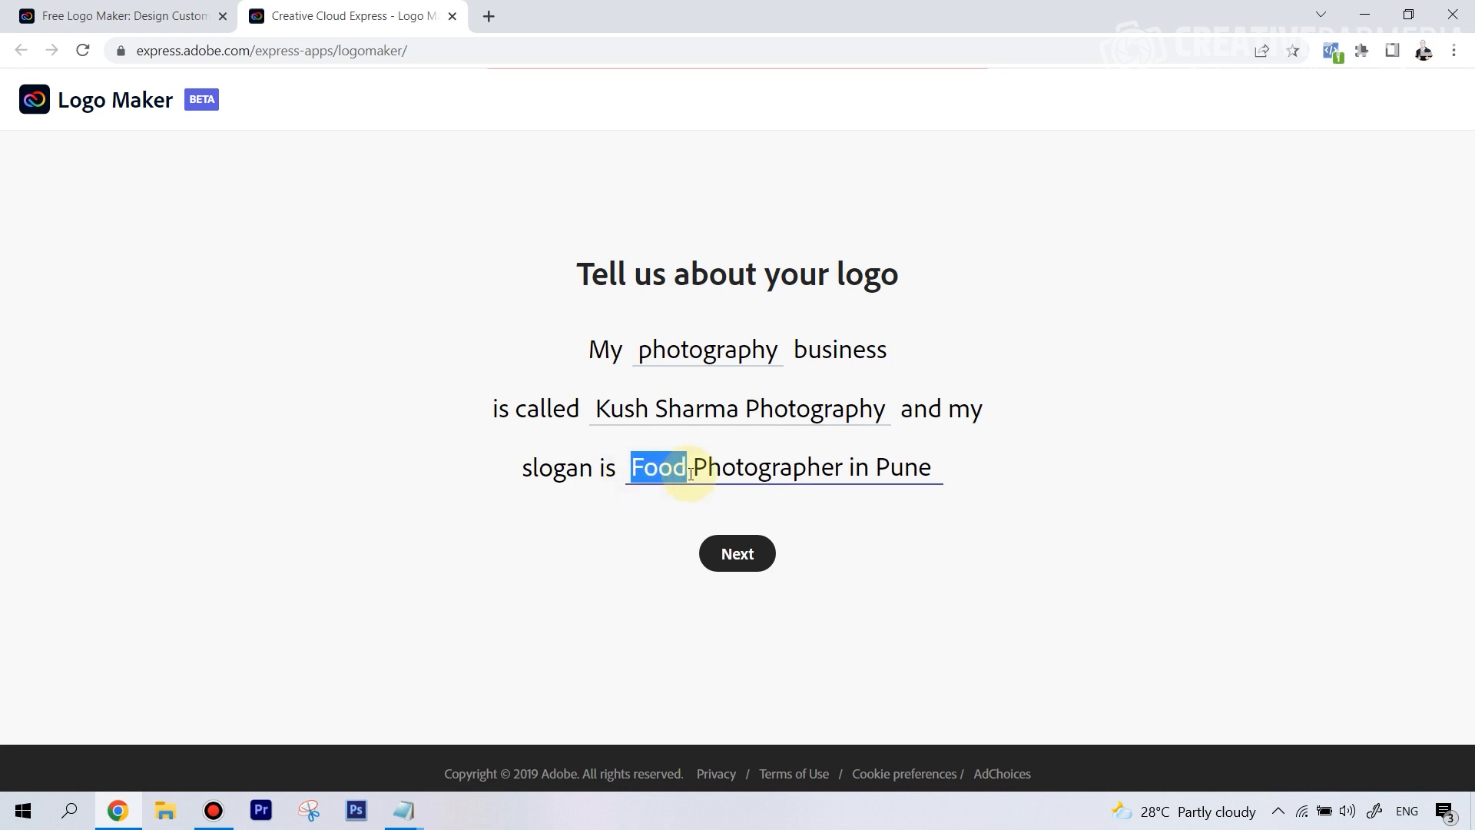
pyautogui.write('Portrait')
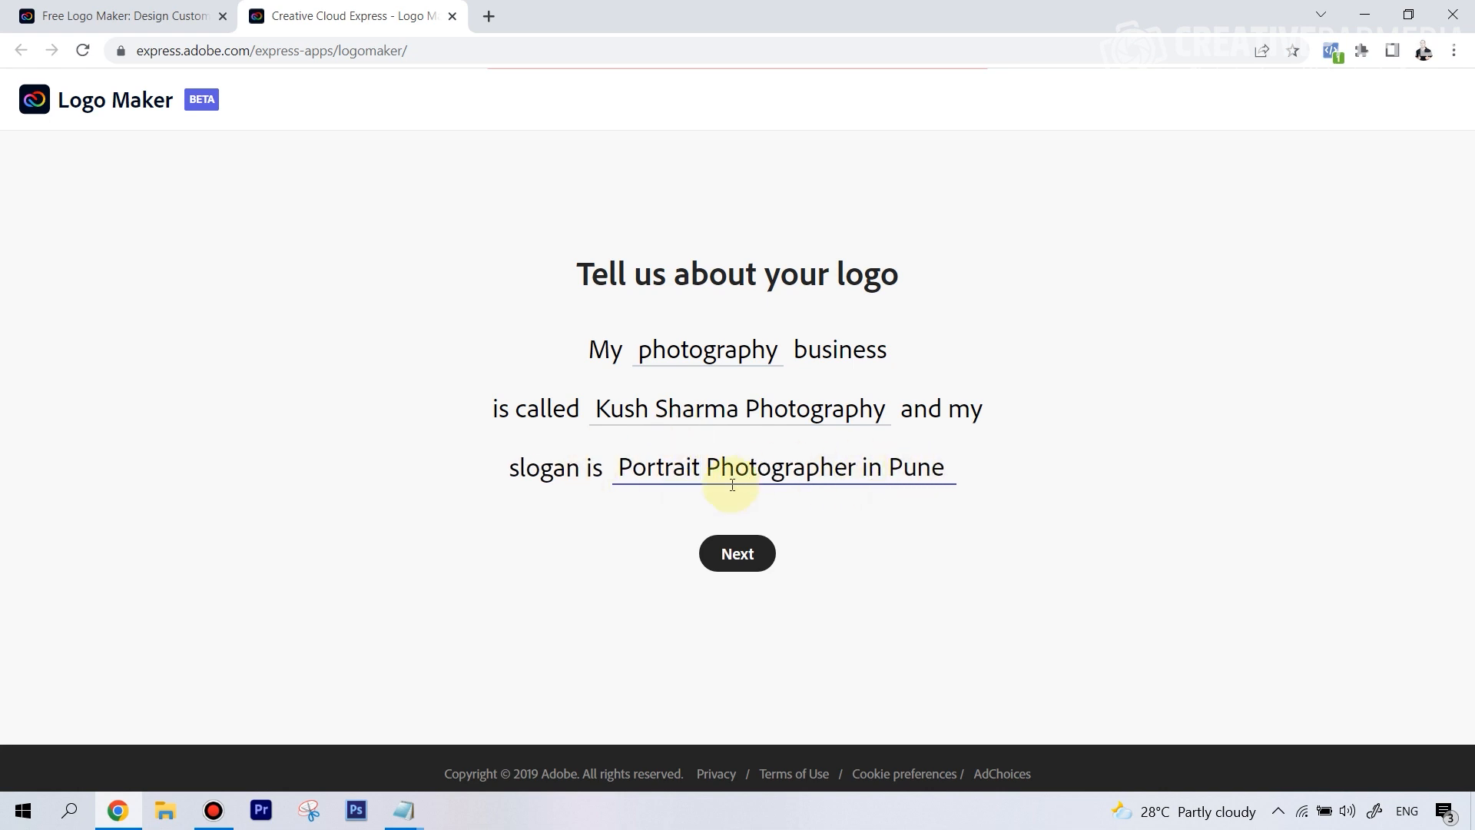
pyautogui.click(740, 564)
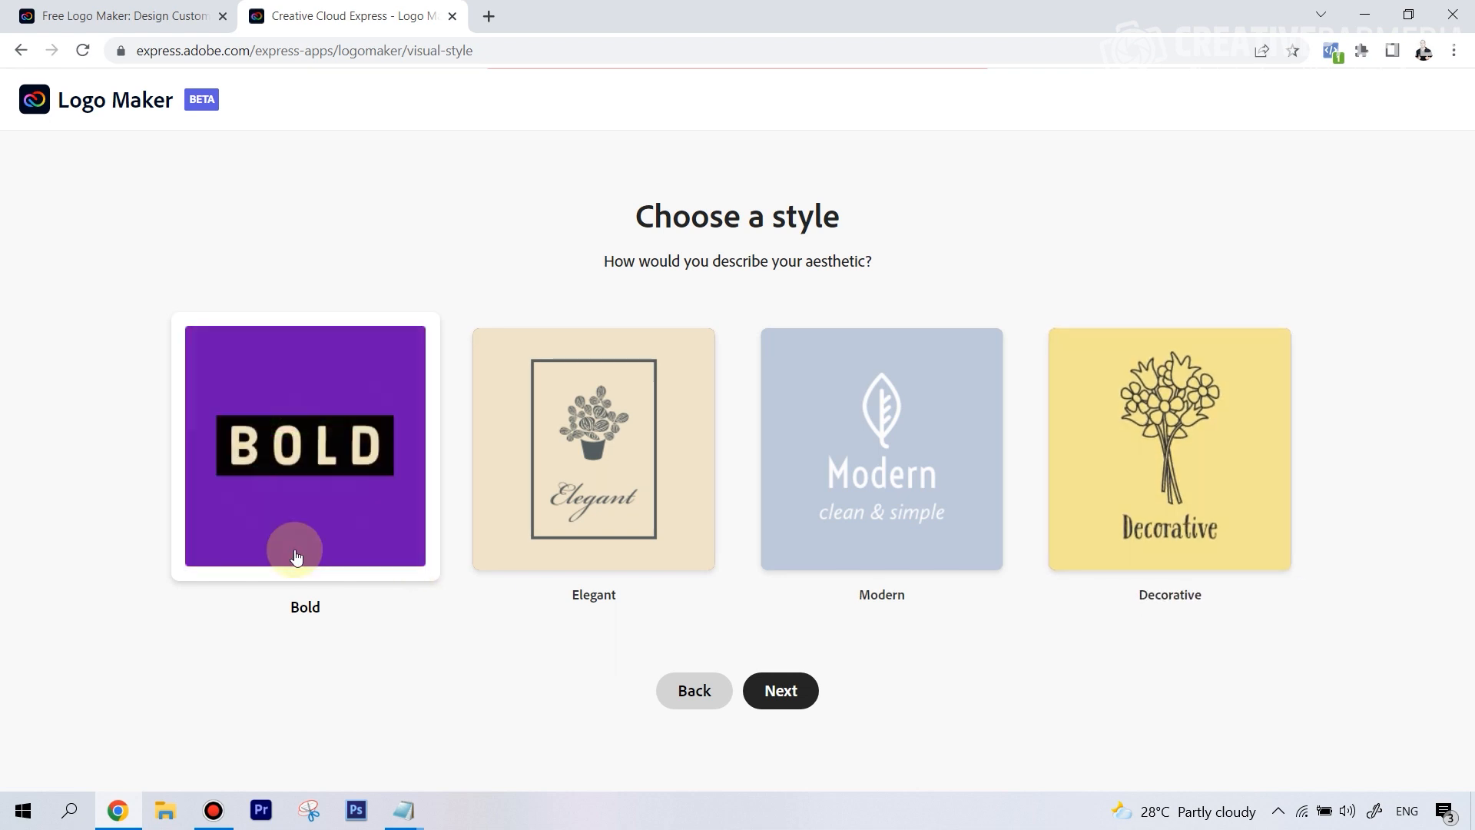
# Choose the Bold style for the logo and continue to the icon choice.
pyautogui.click(302, 525)
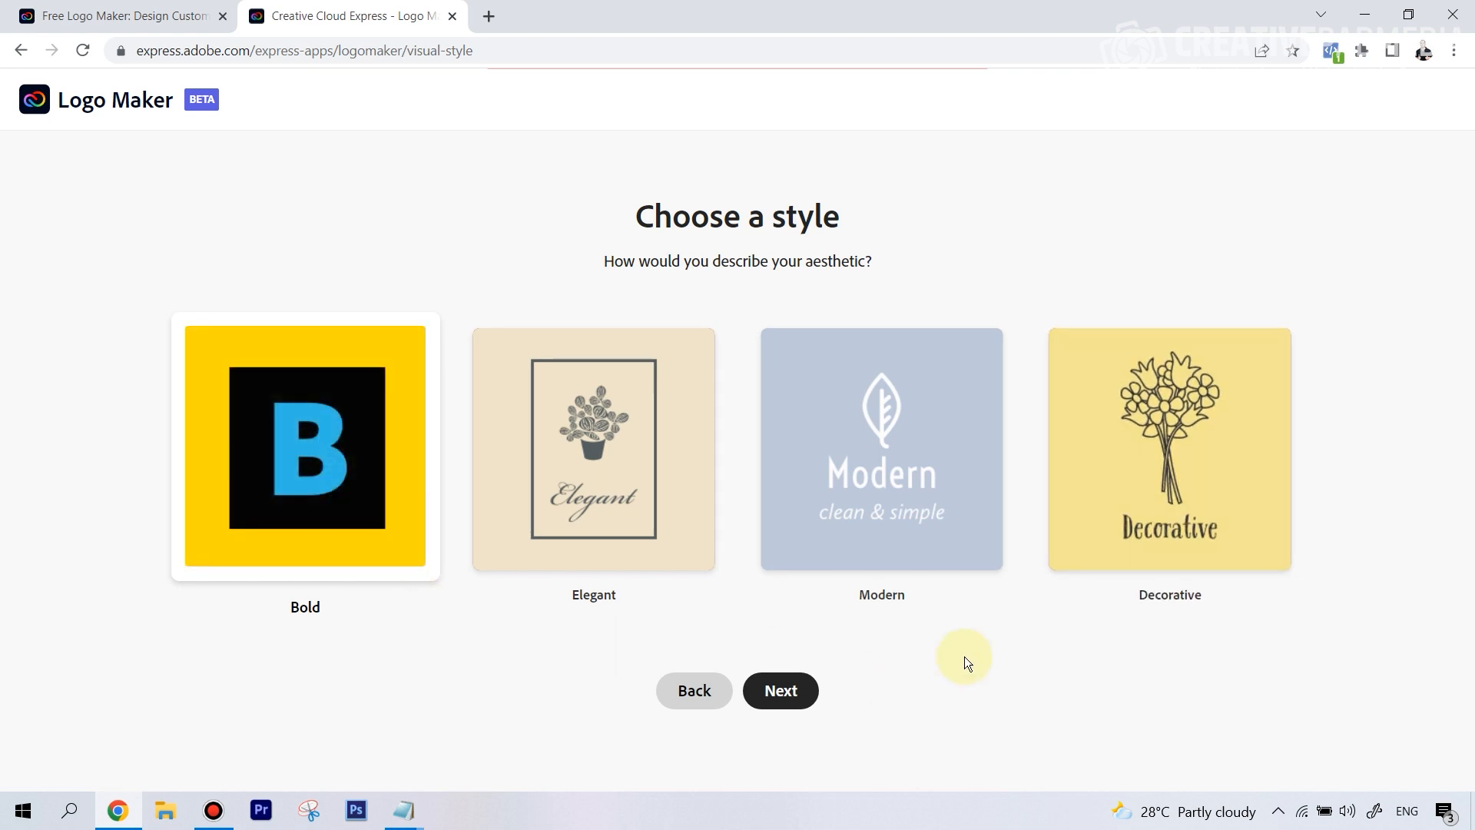
pyautogui.click(774, 693)
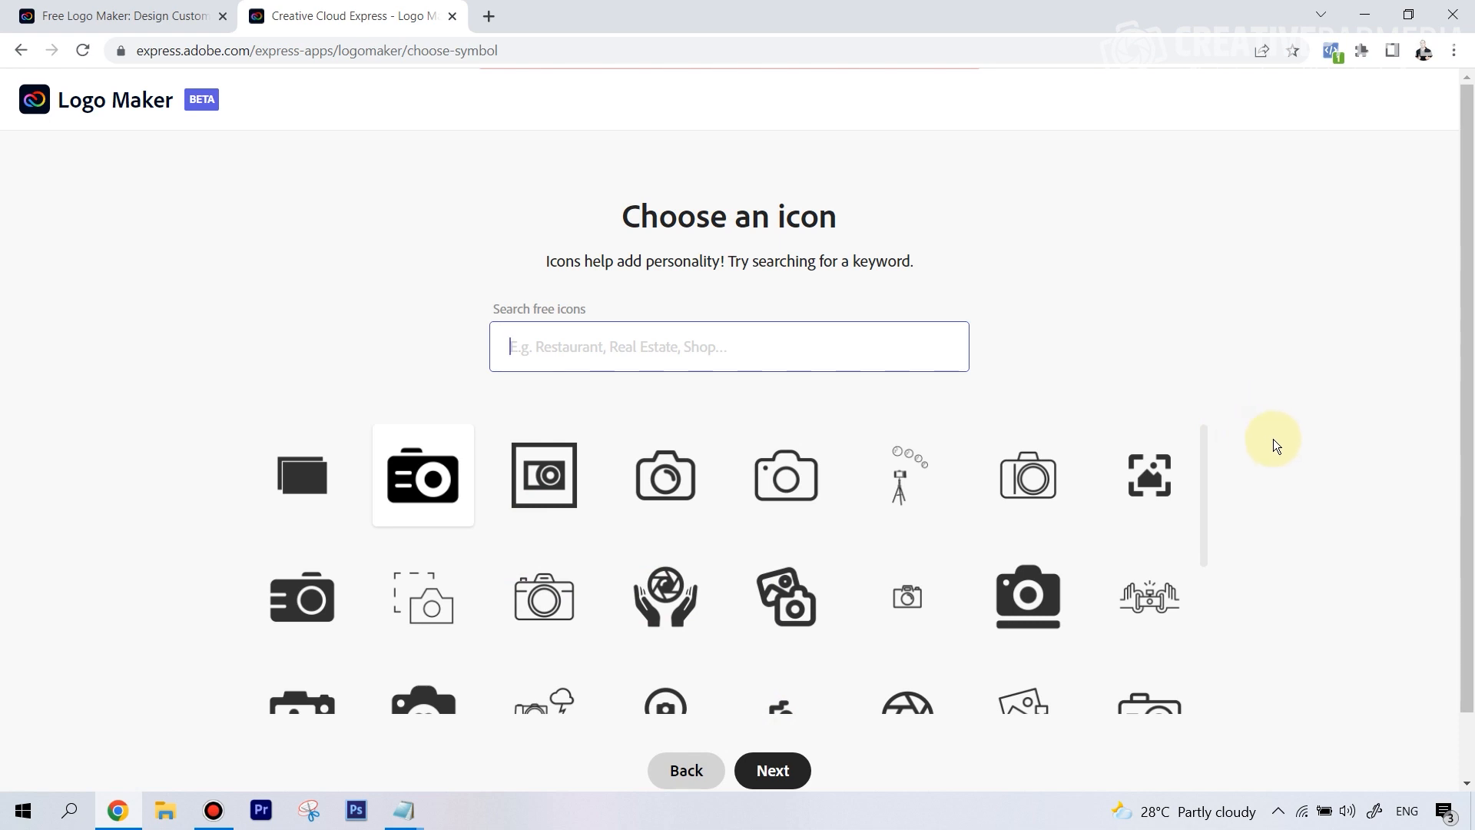
# Choose the solid camera icon with horizontal stripes at the start of the second row and generate the logo options.
pyautogui.scroll(-1, 1275, 449)
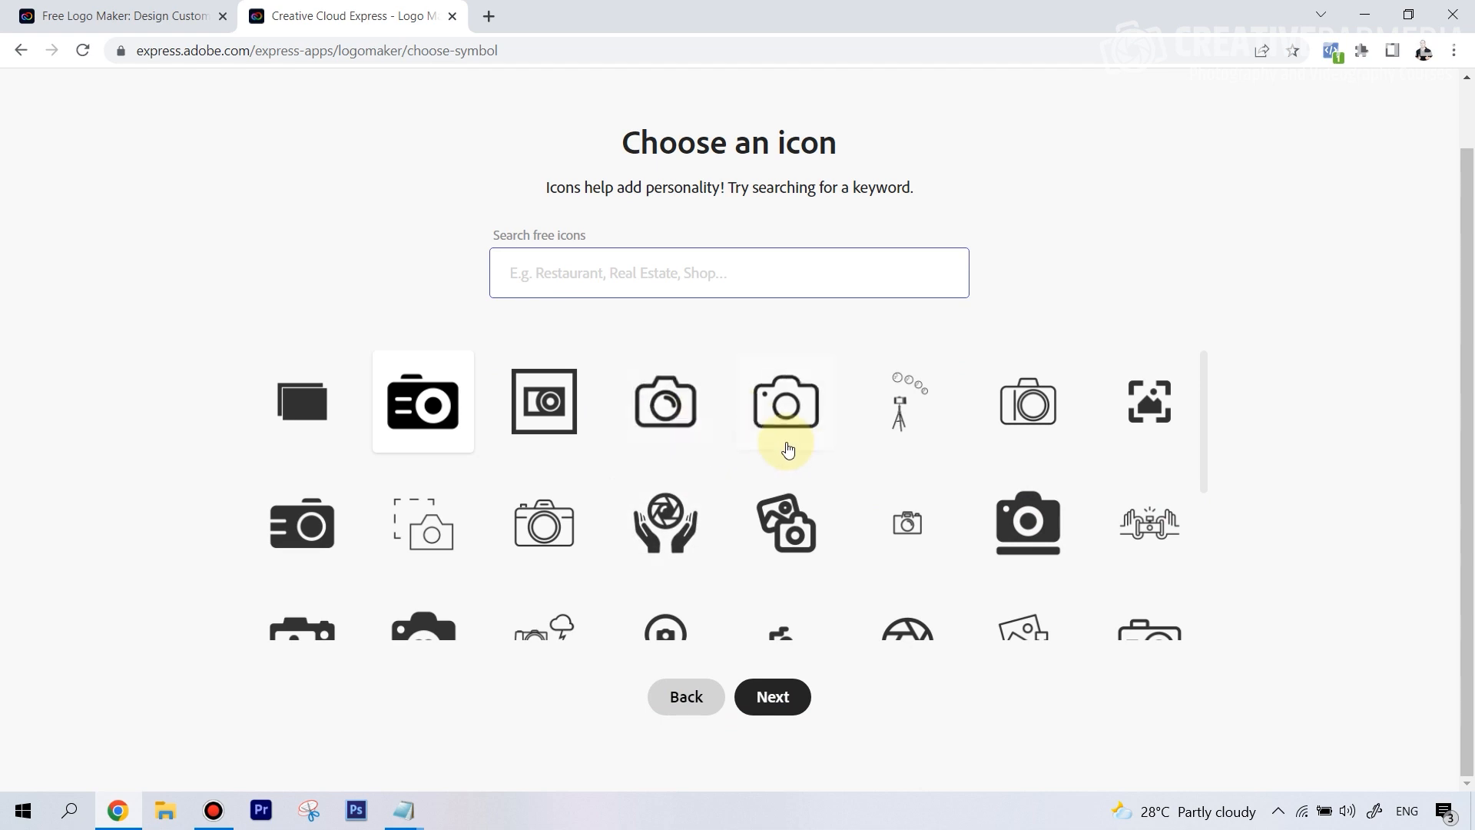
pyautogui.scroll(-3, 952, 445)
pyautogui.scroll(3, 668, 449)
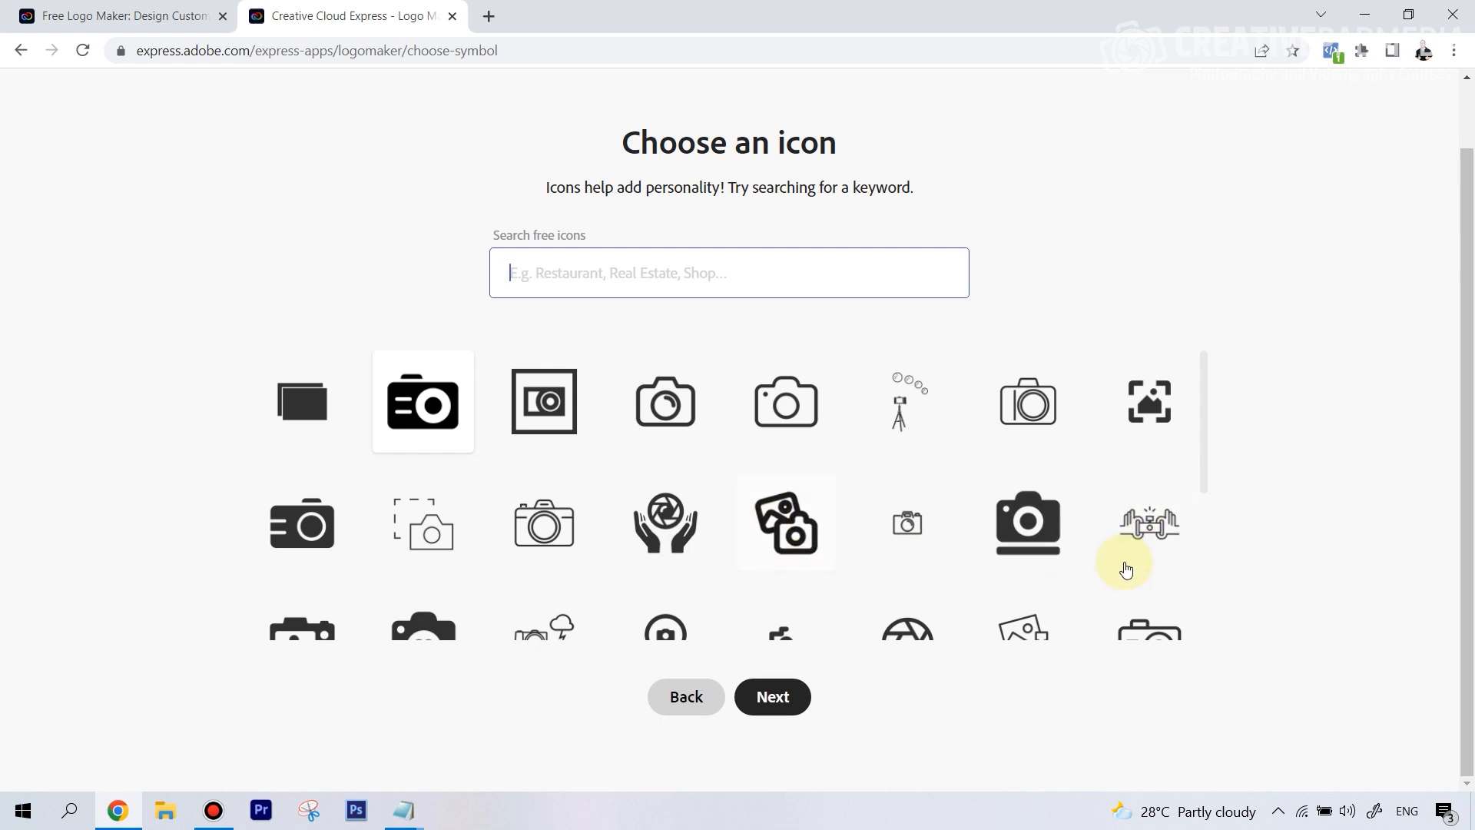
pyautogui.scroll(-1, 528, 544)
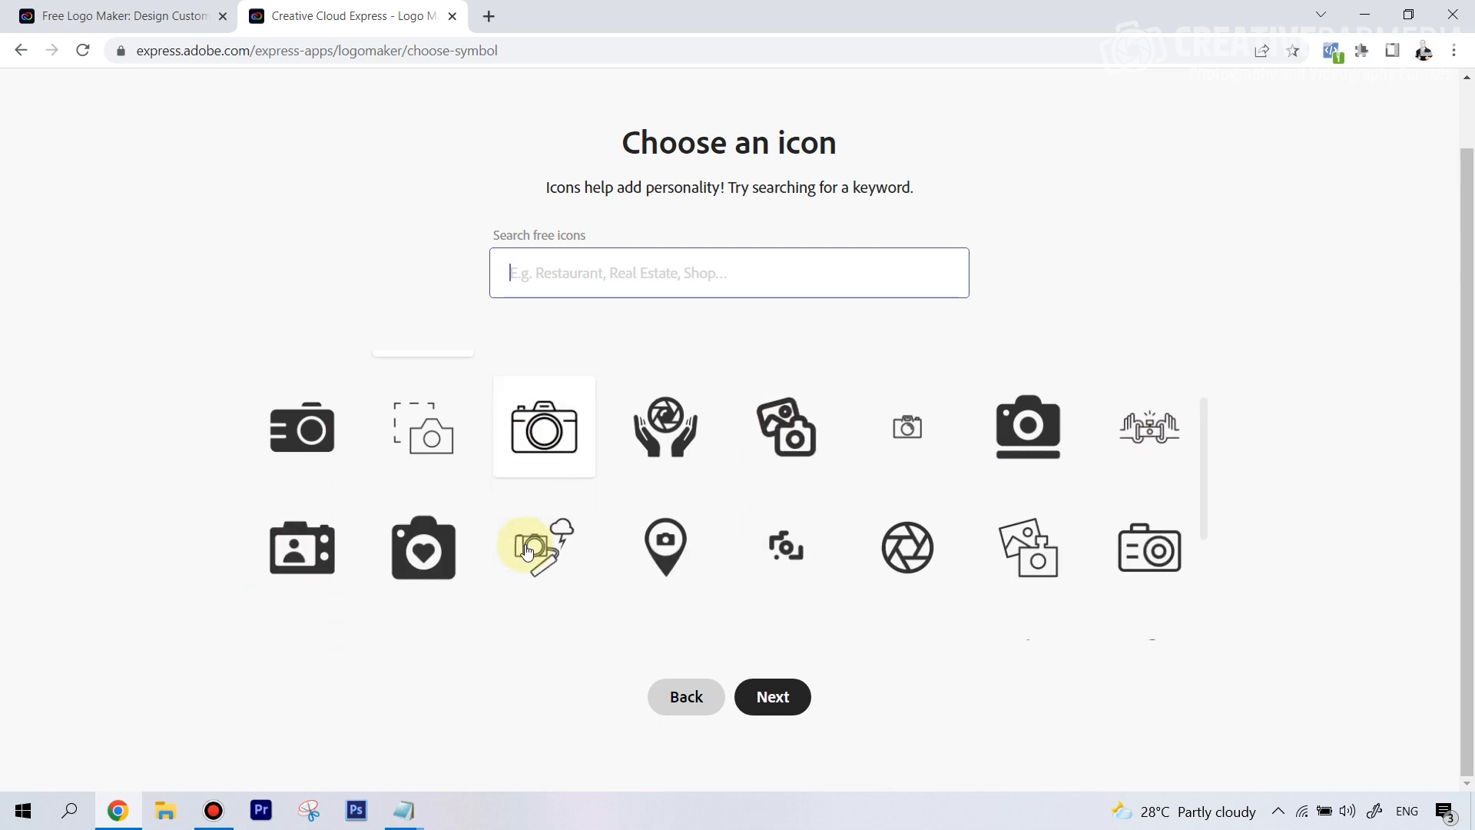
pyautogui.scroll(1, 569, 555)
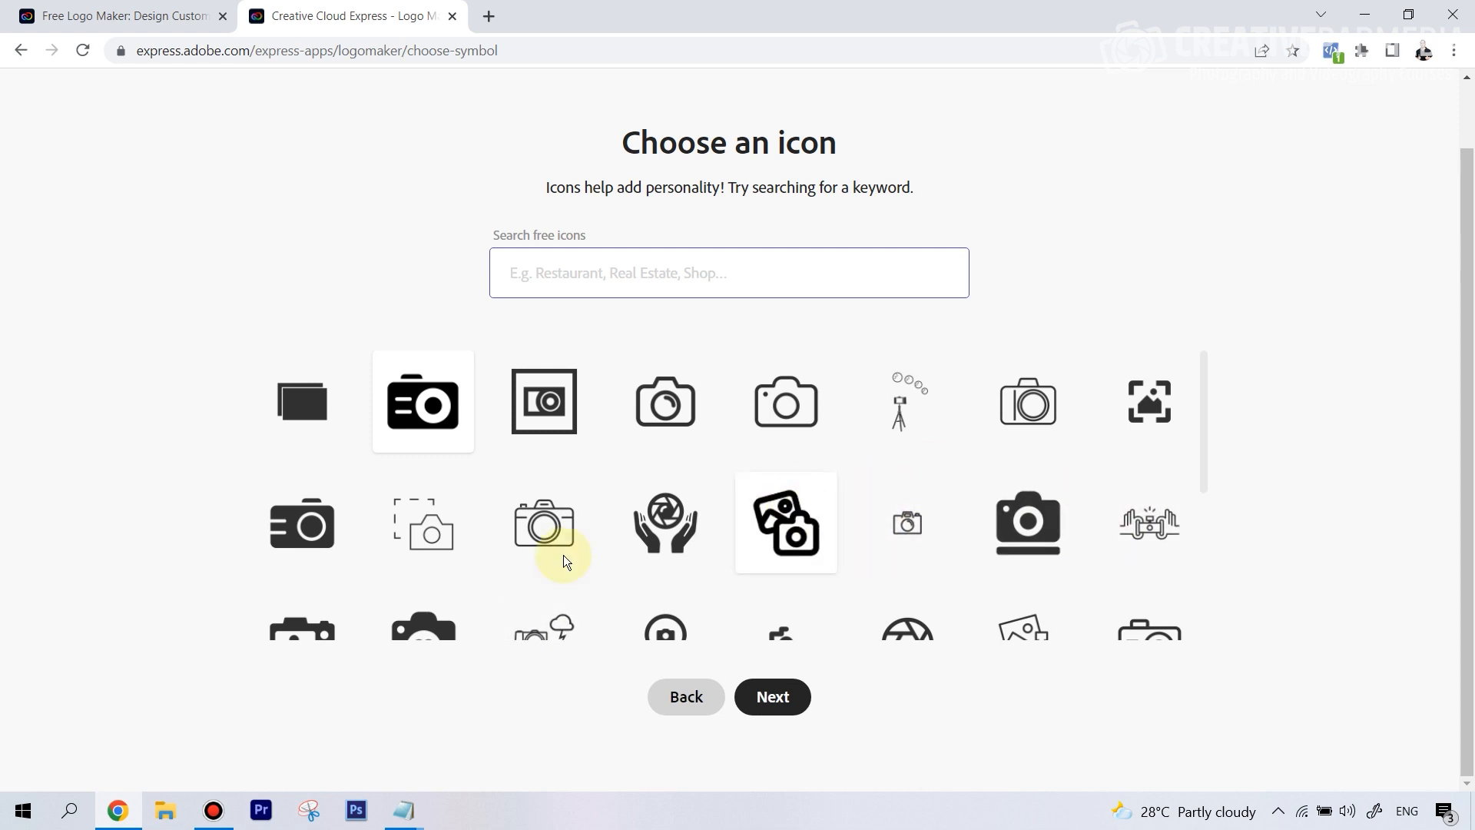
pyautogui.click(299, 530)
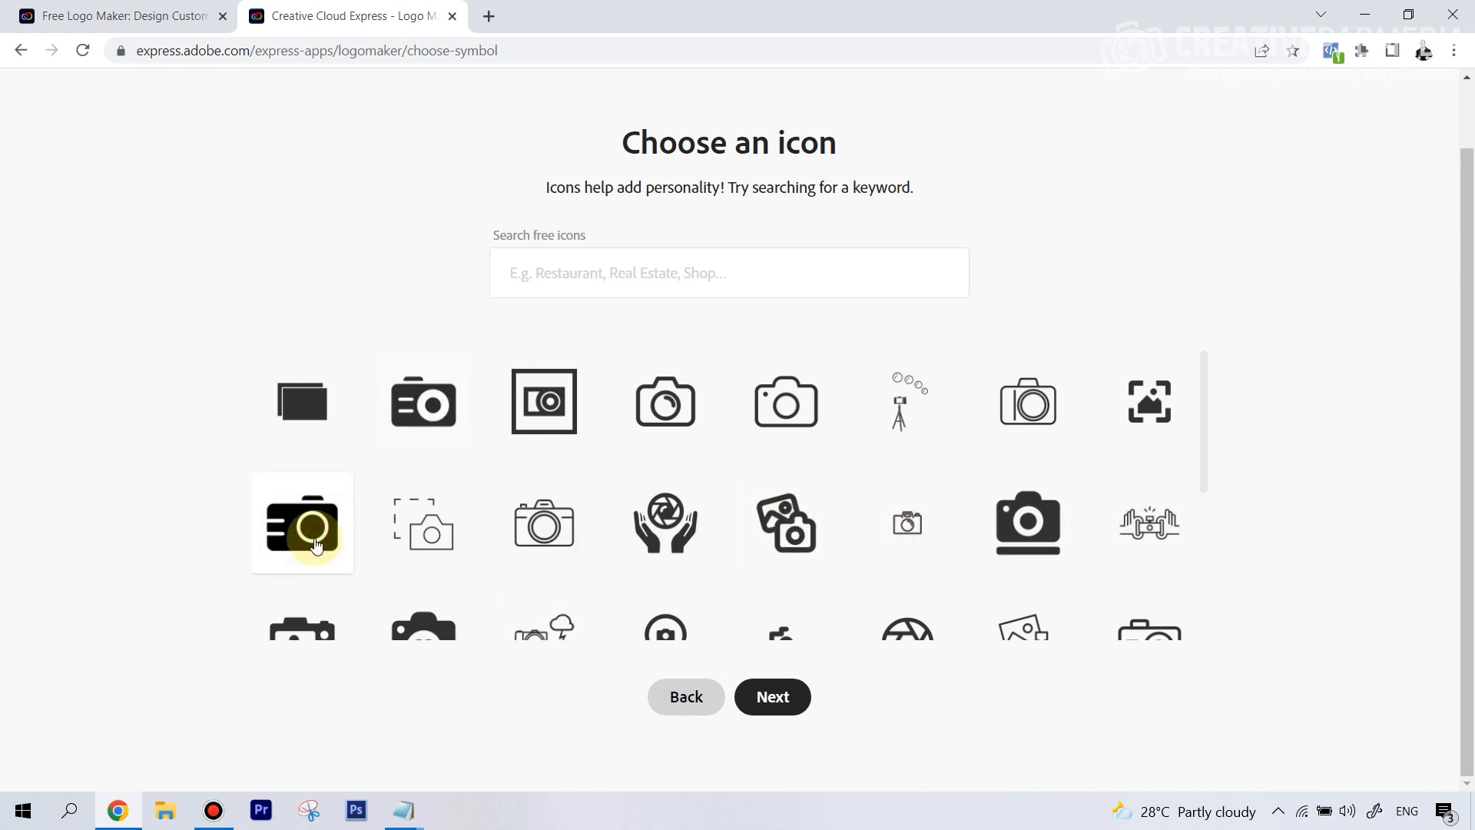
pyautogui.click(788, 695)
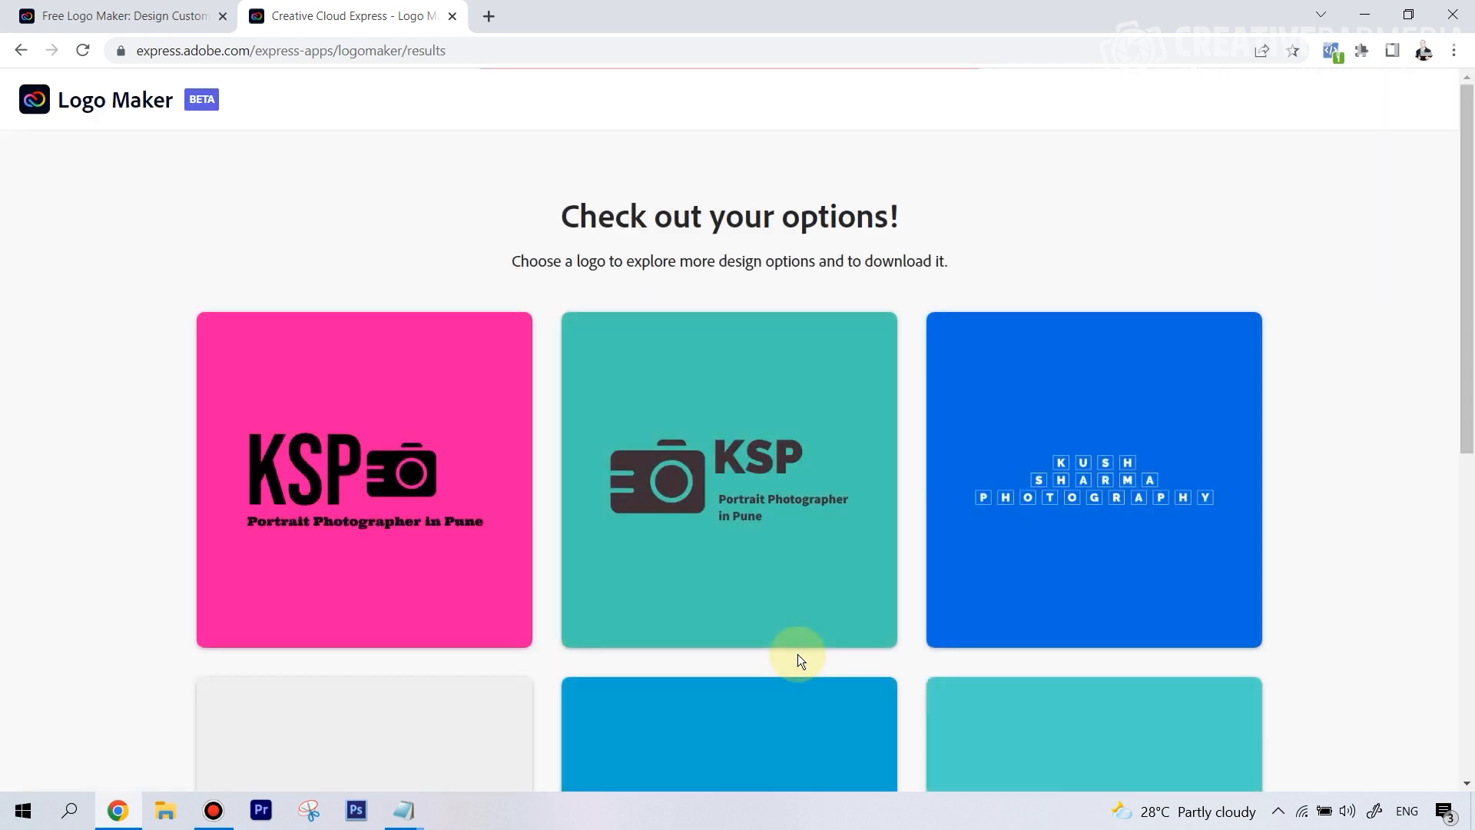
# Look through the generated logo options, comparing their layouts, fonts and colours.
pyautogui.scroll(-3, 1091, 538)
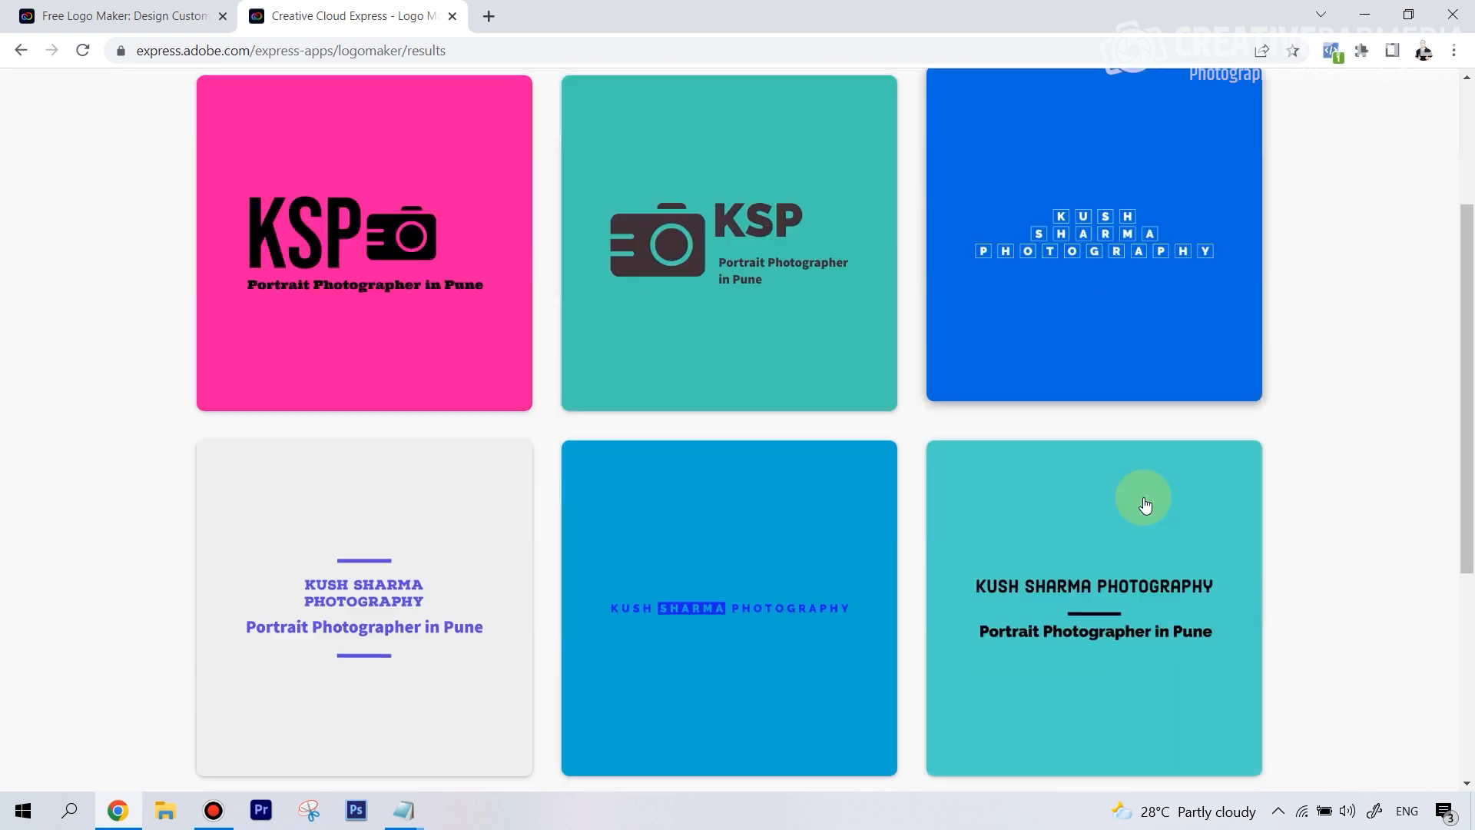
pyautogui.scroll(2, 1145, 504)
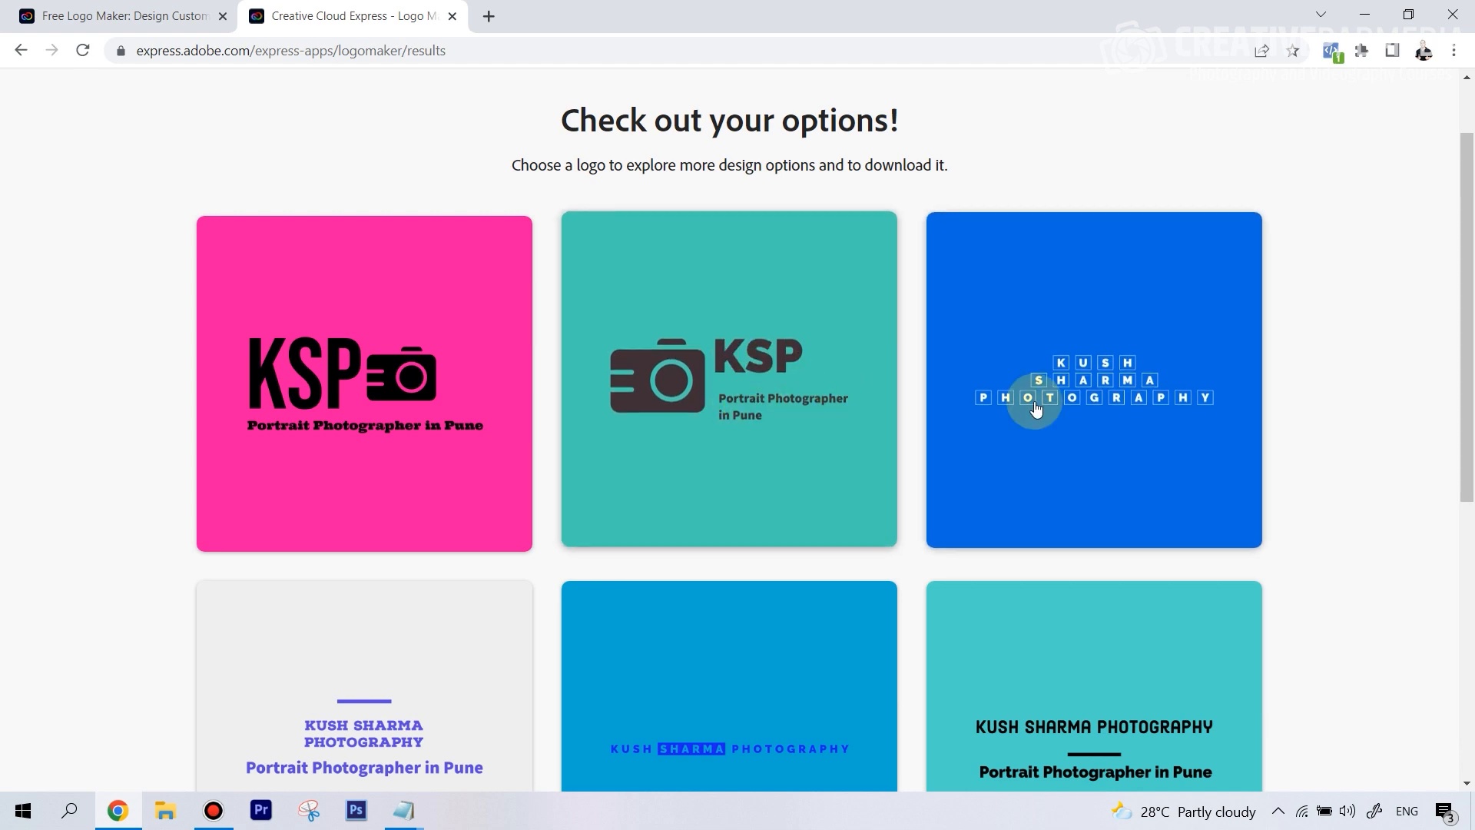
pyautogui.scroll(-2, 1020, 395)
pyautogui.scroll(-4, 1045, 424)
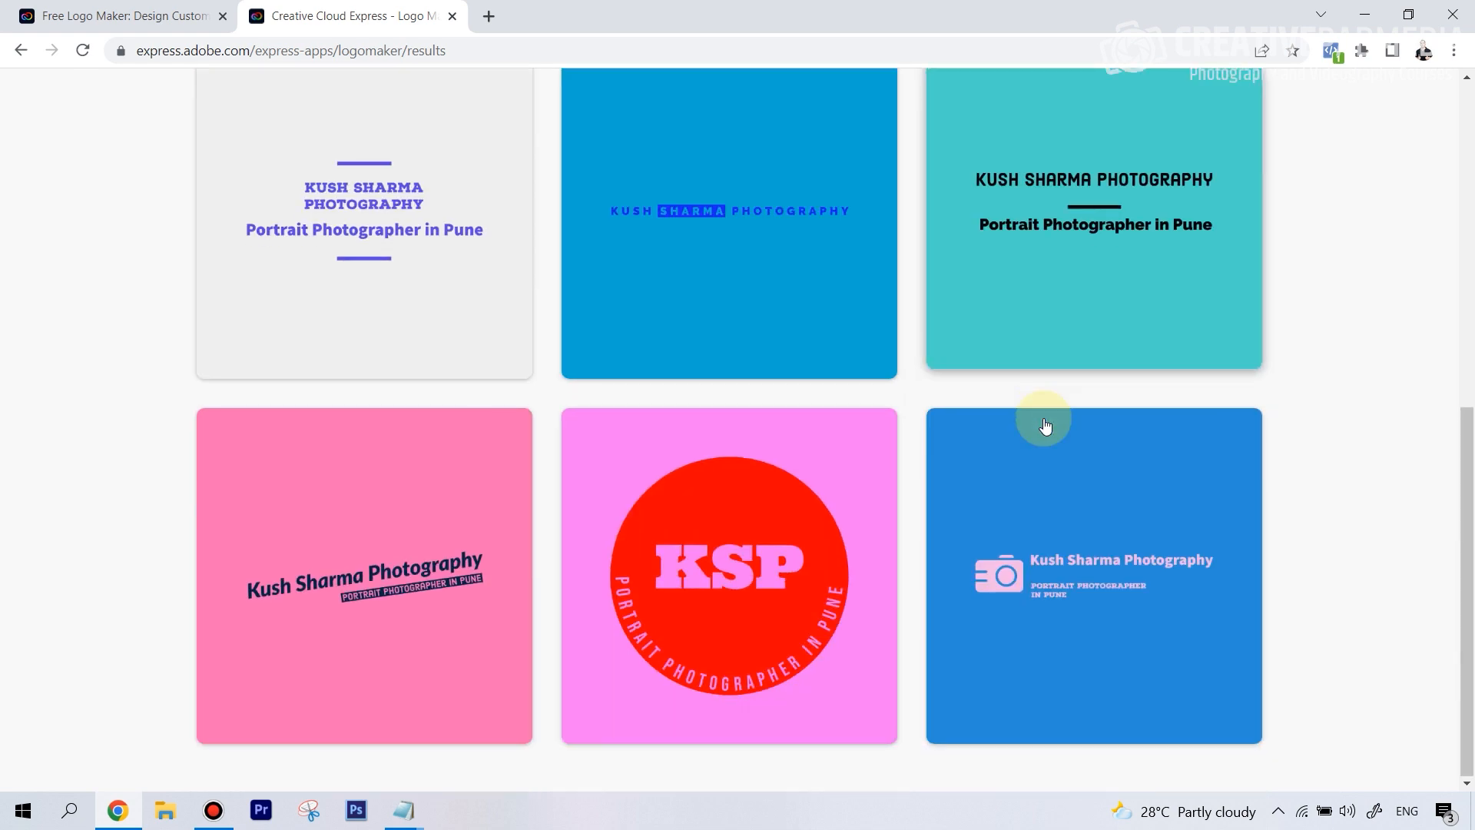
pyautogui.scroll(-12, 1045, 425)
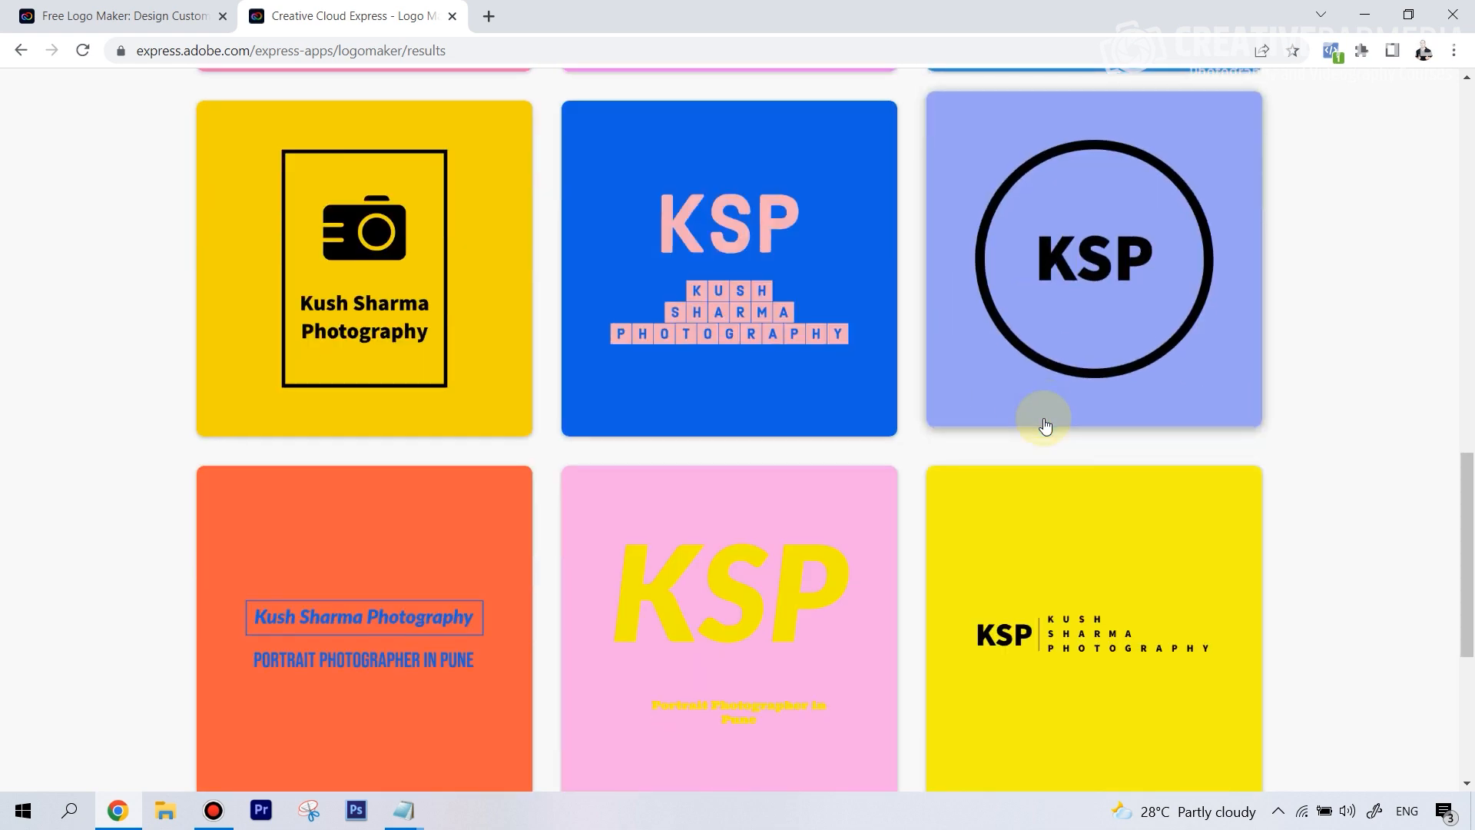
pyautogui.scroll(-7, 1044, 425)
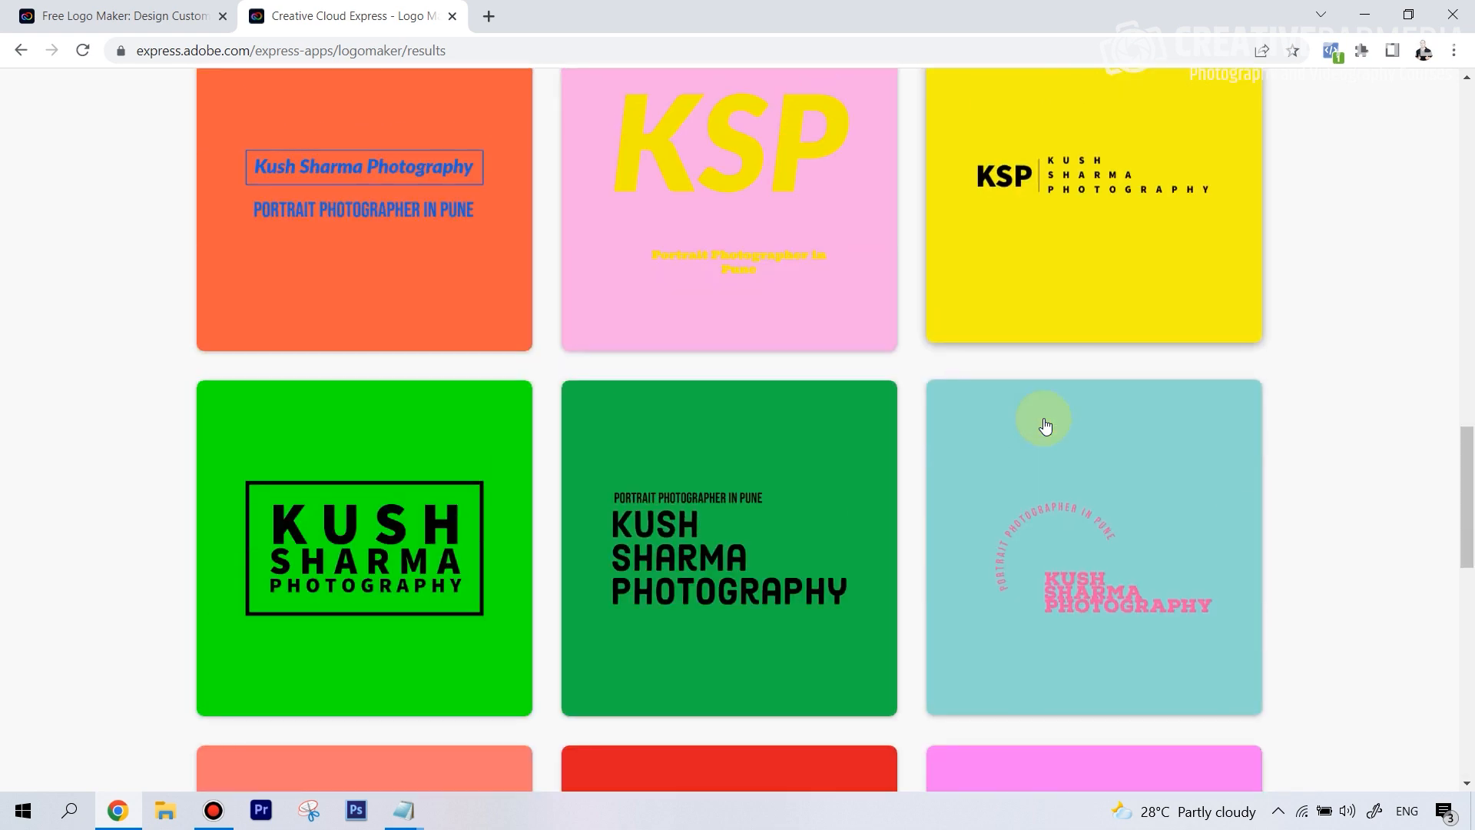
pyautogui.scroll(-9, 1045, 425)
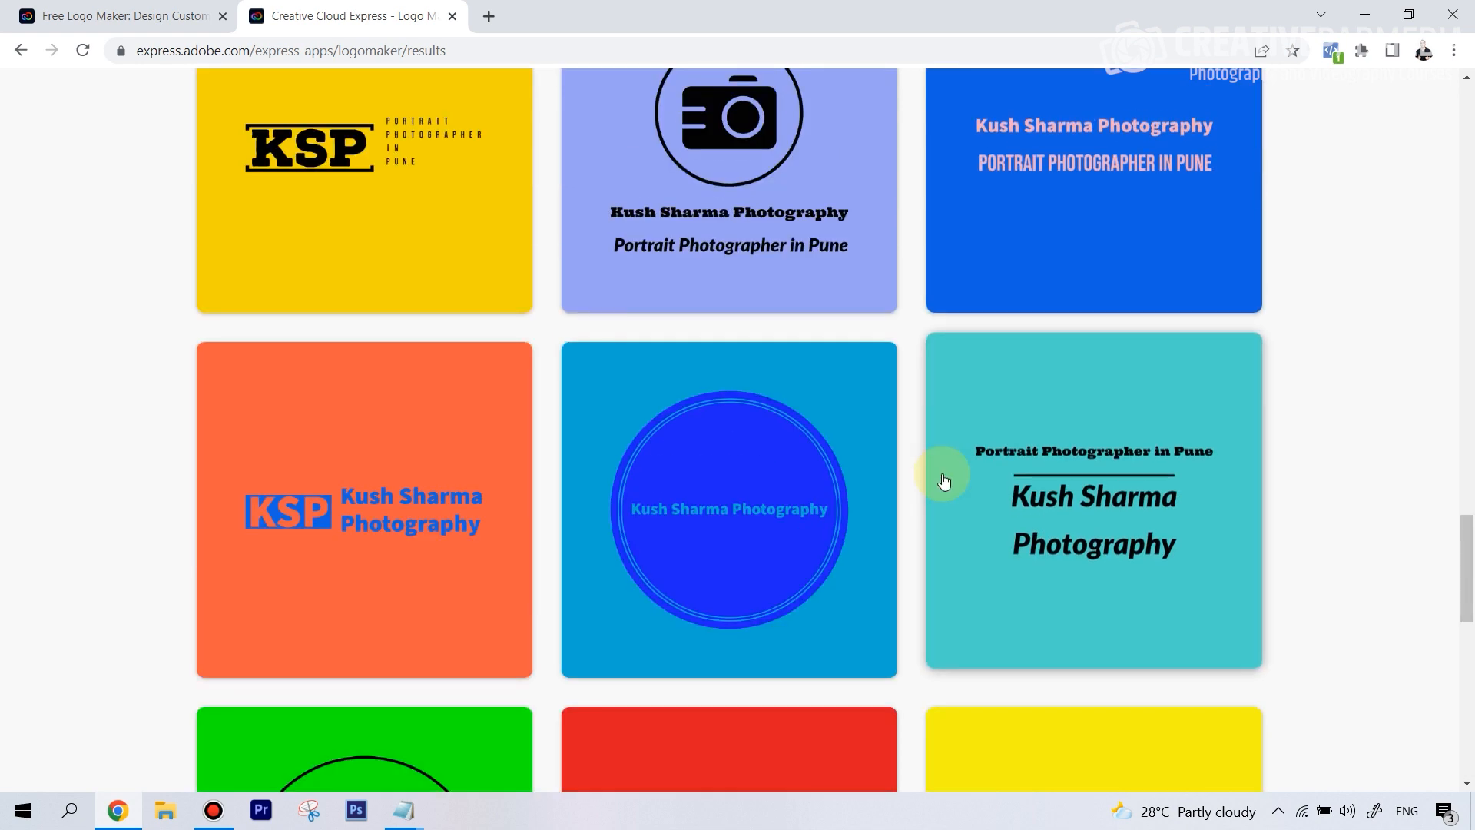
pyautogui.scroll(-6, 952, 507)
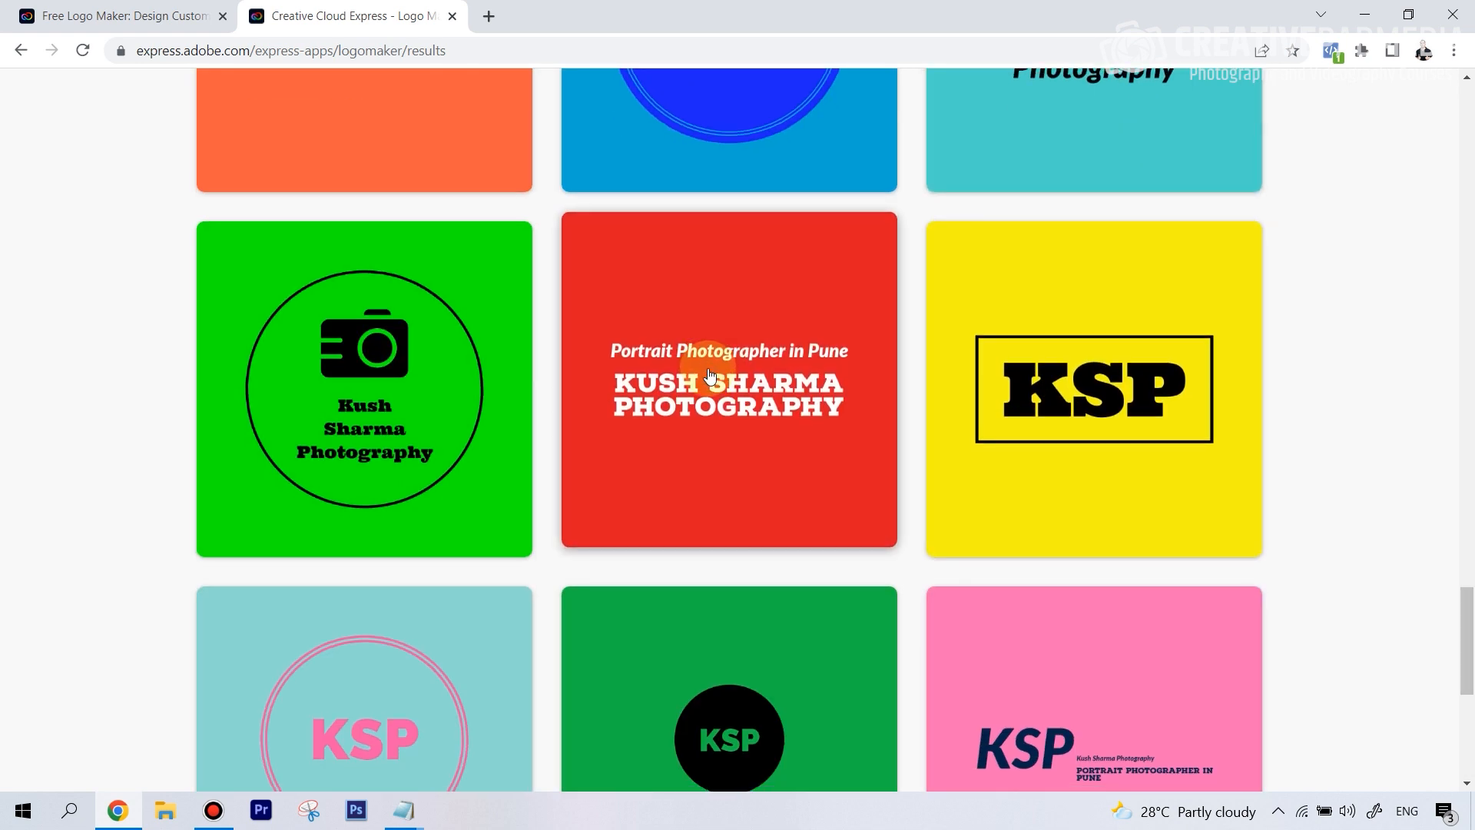
pyautogui.scroll(-7, 721, 369)
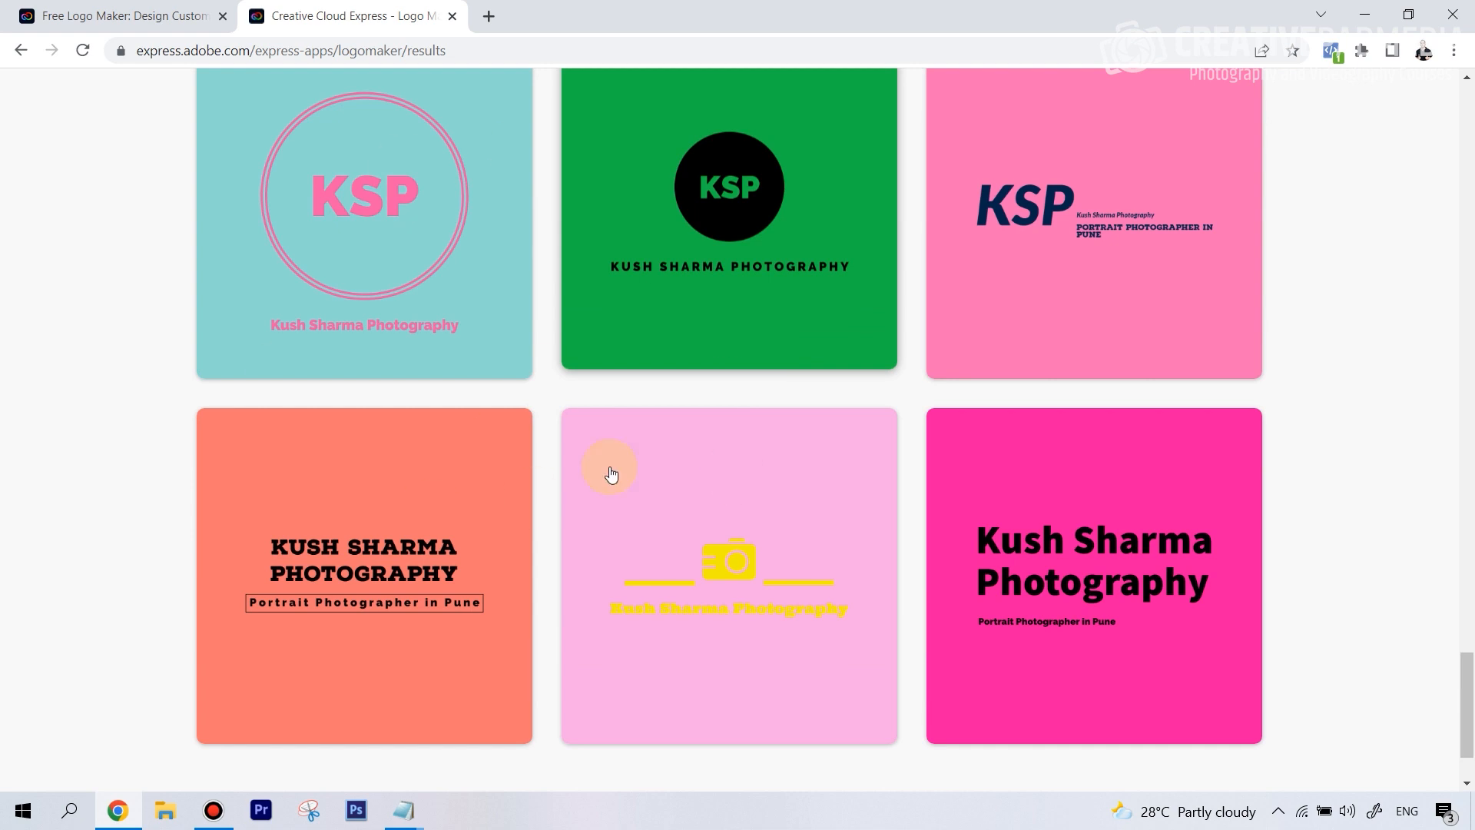
pyautogui.scroll(-9, 863, 504)
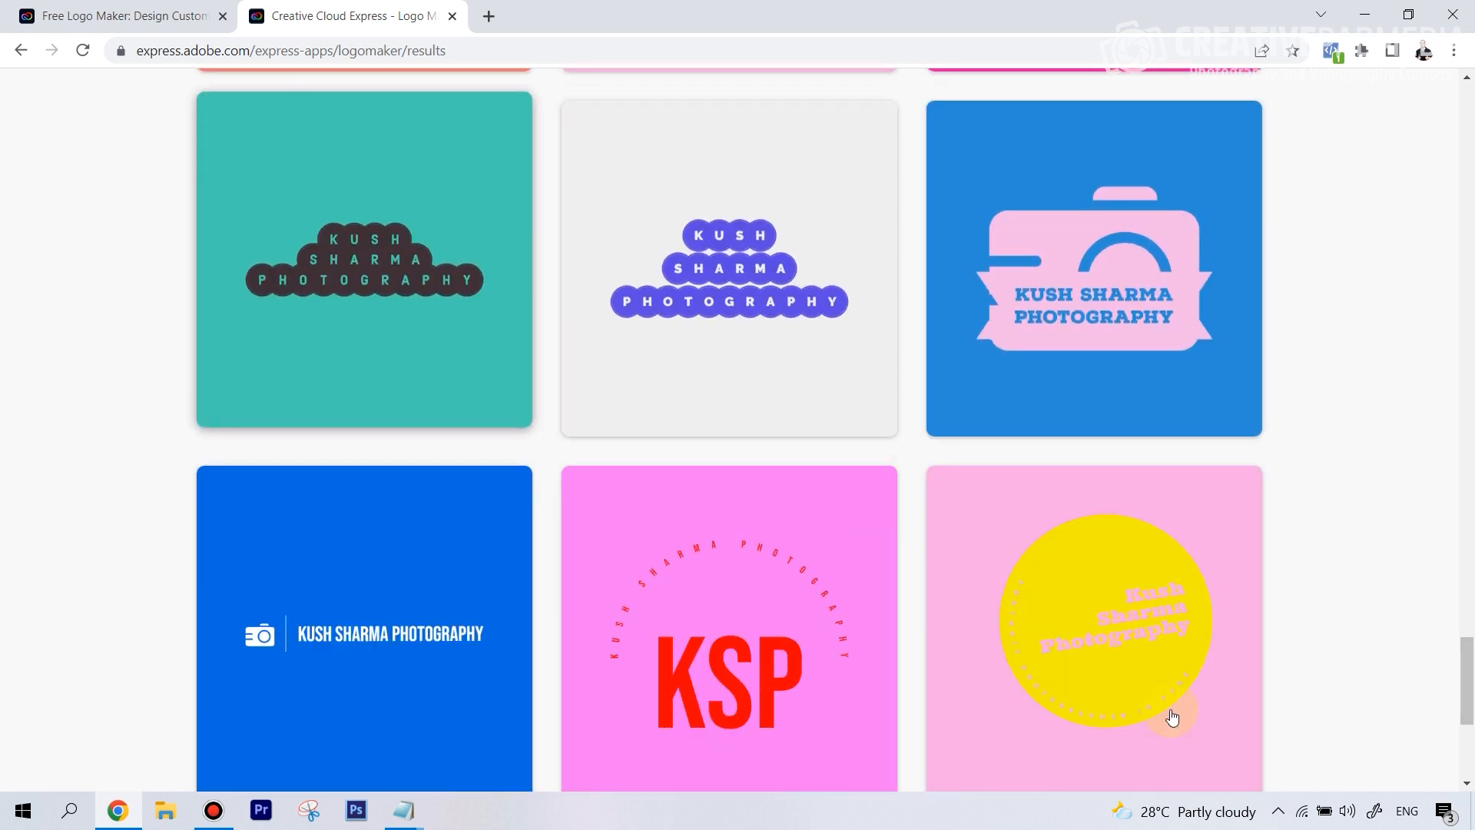
pyautogui.moveTo(1465, 710); pyautogui.dragTo(1464, 160)
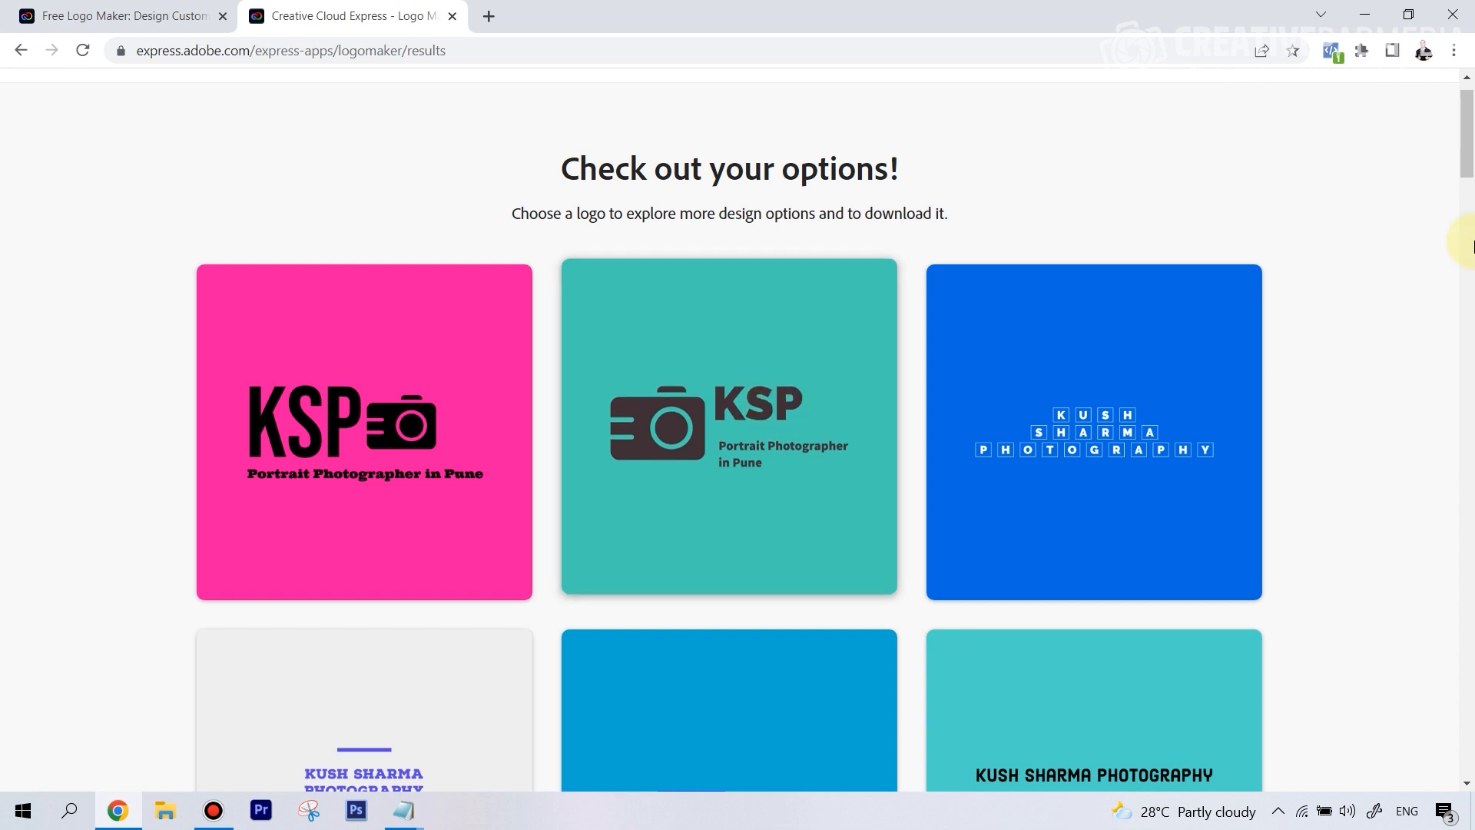
pyautogui.moveTo(1468, 144); pyautogui.dragTo(1472, 614)
pyautogui.moveTo(1471, 618); pyautogui.dragTo(1471, 699)
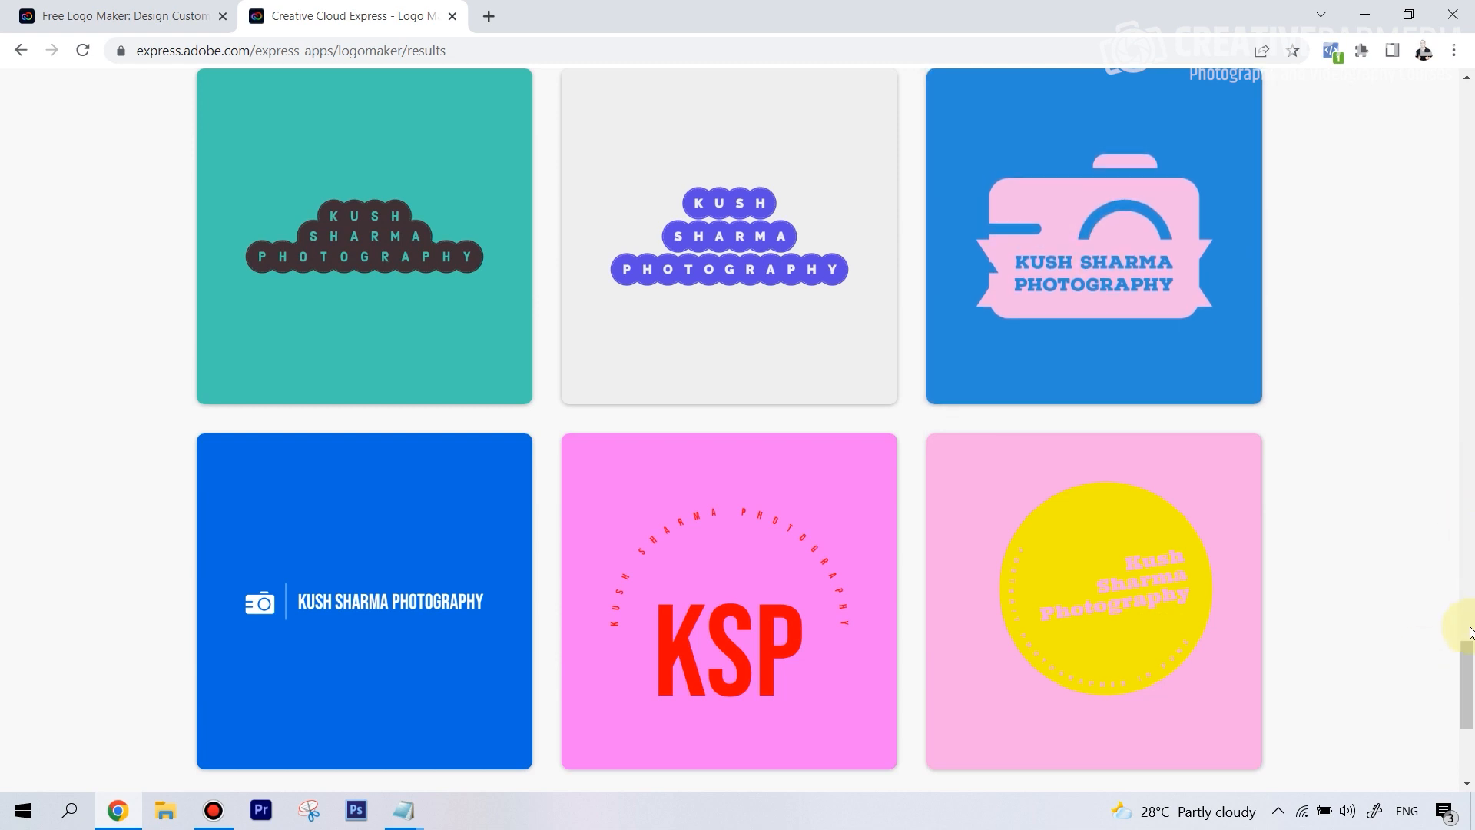
pyautogui.scroll(-1, 1471, 632)
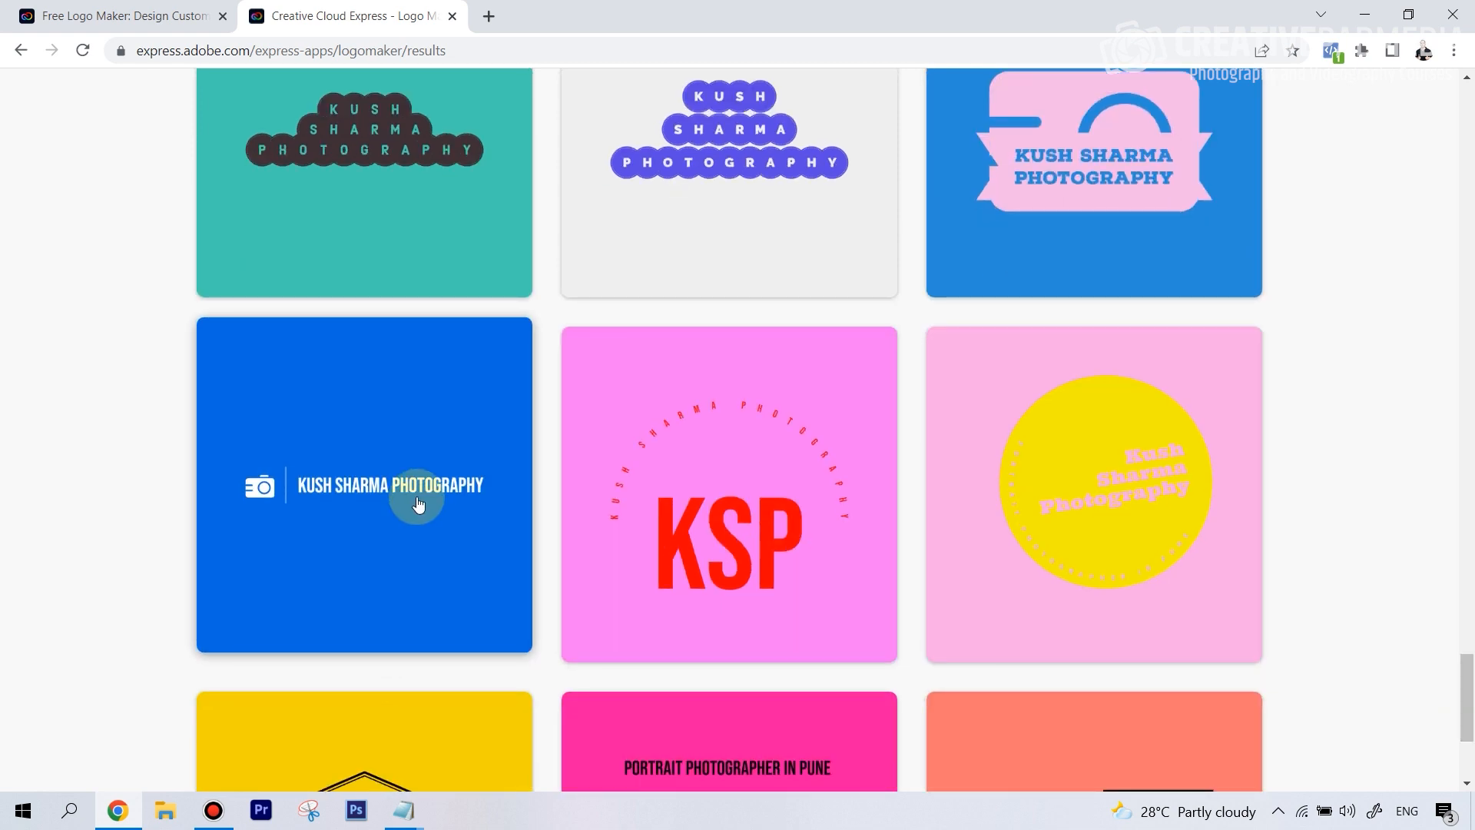
pyautogui.scroll(-3, 418, 500)
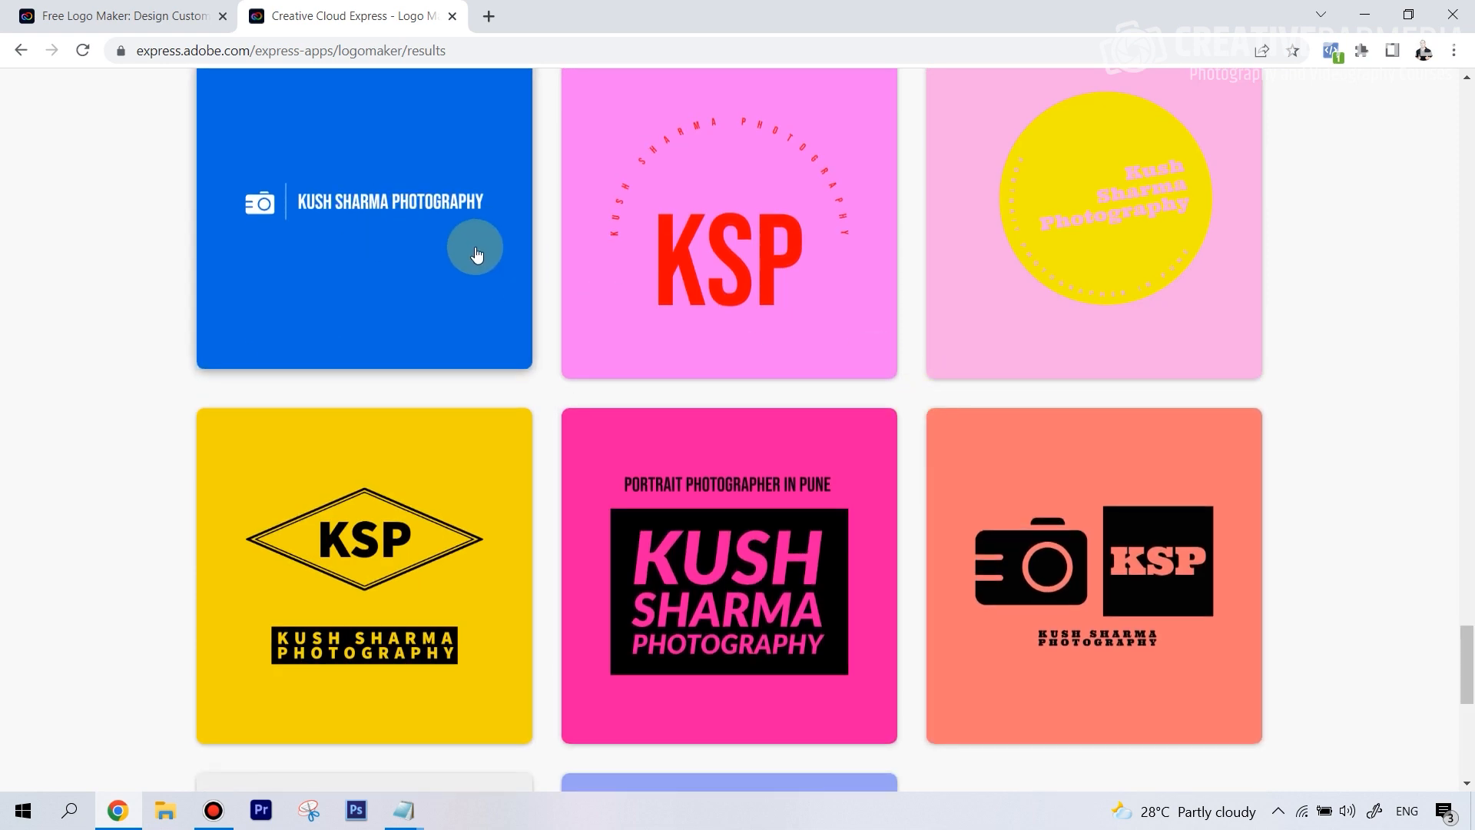
pyautogui.scroll(-4, 537, 266)
pyautogui.scroll(6, 828, 386)
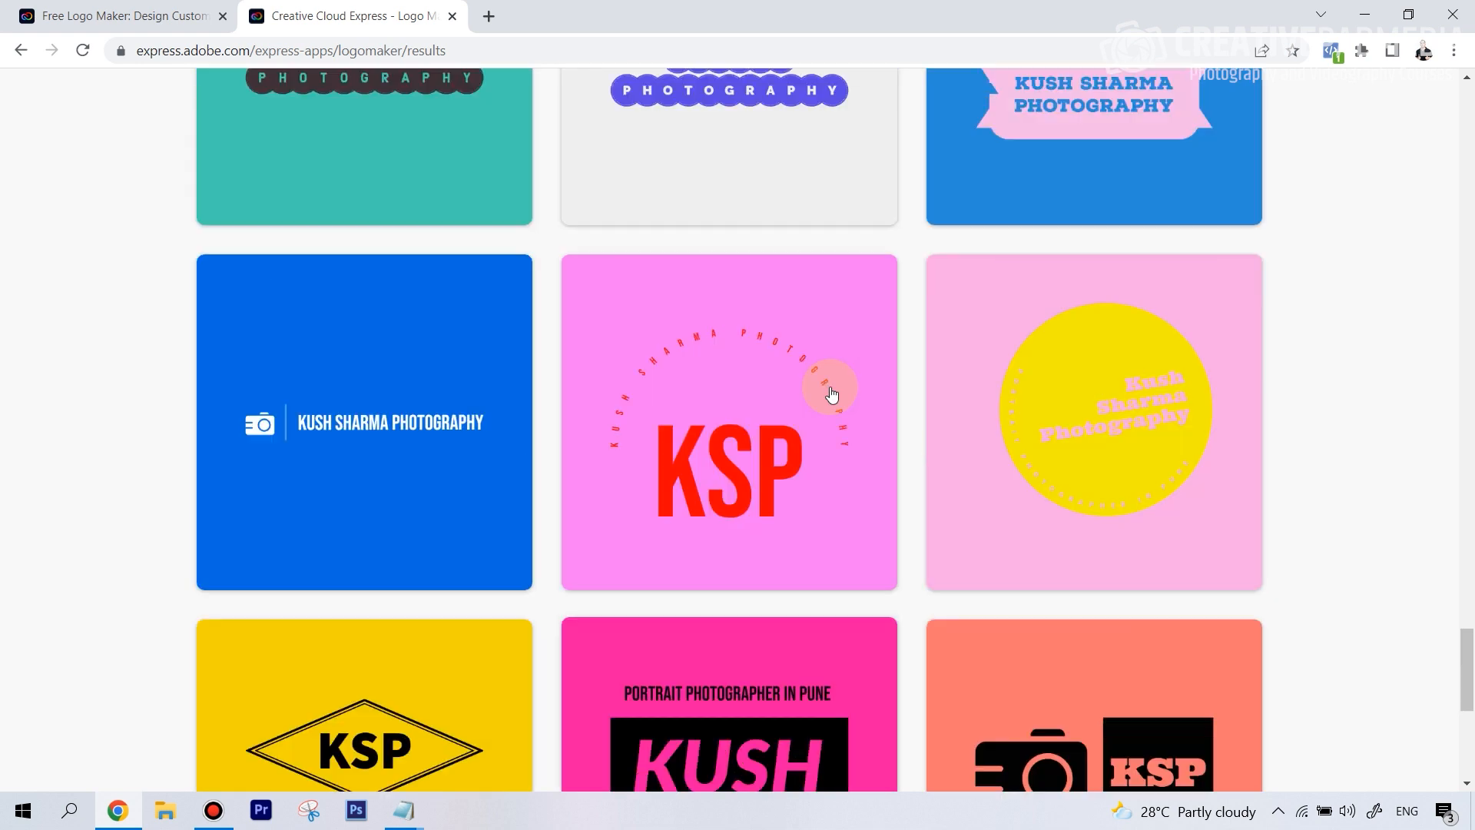
pyautogui.scroll(15, 831, 394)
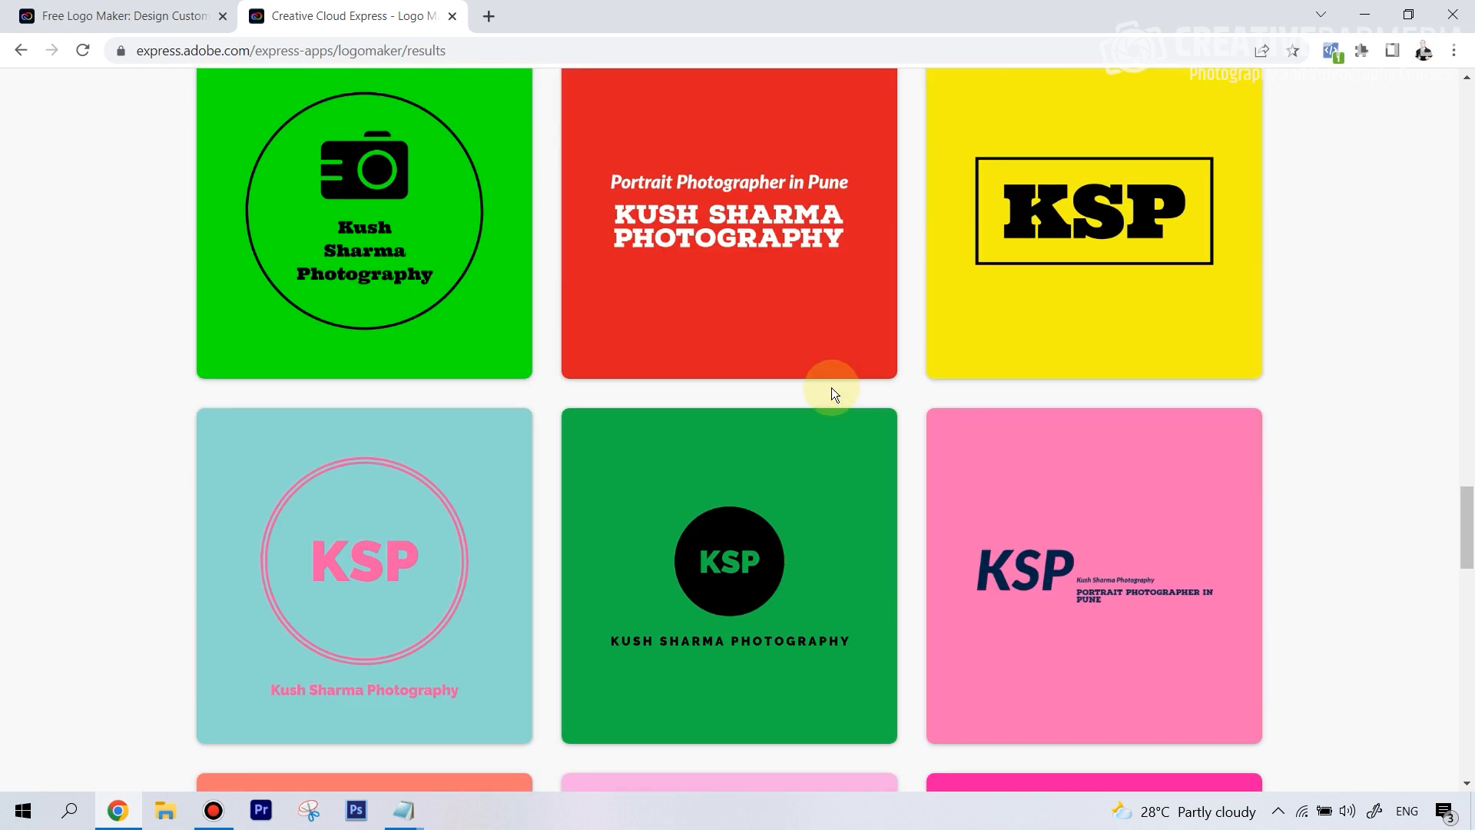
pyautogui.scroll(5, 831, 387)
pyautogui.scroll(-3, 418, 581)
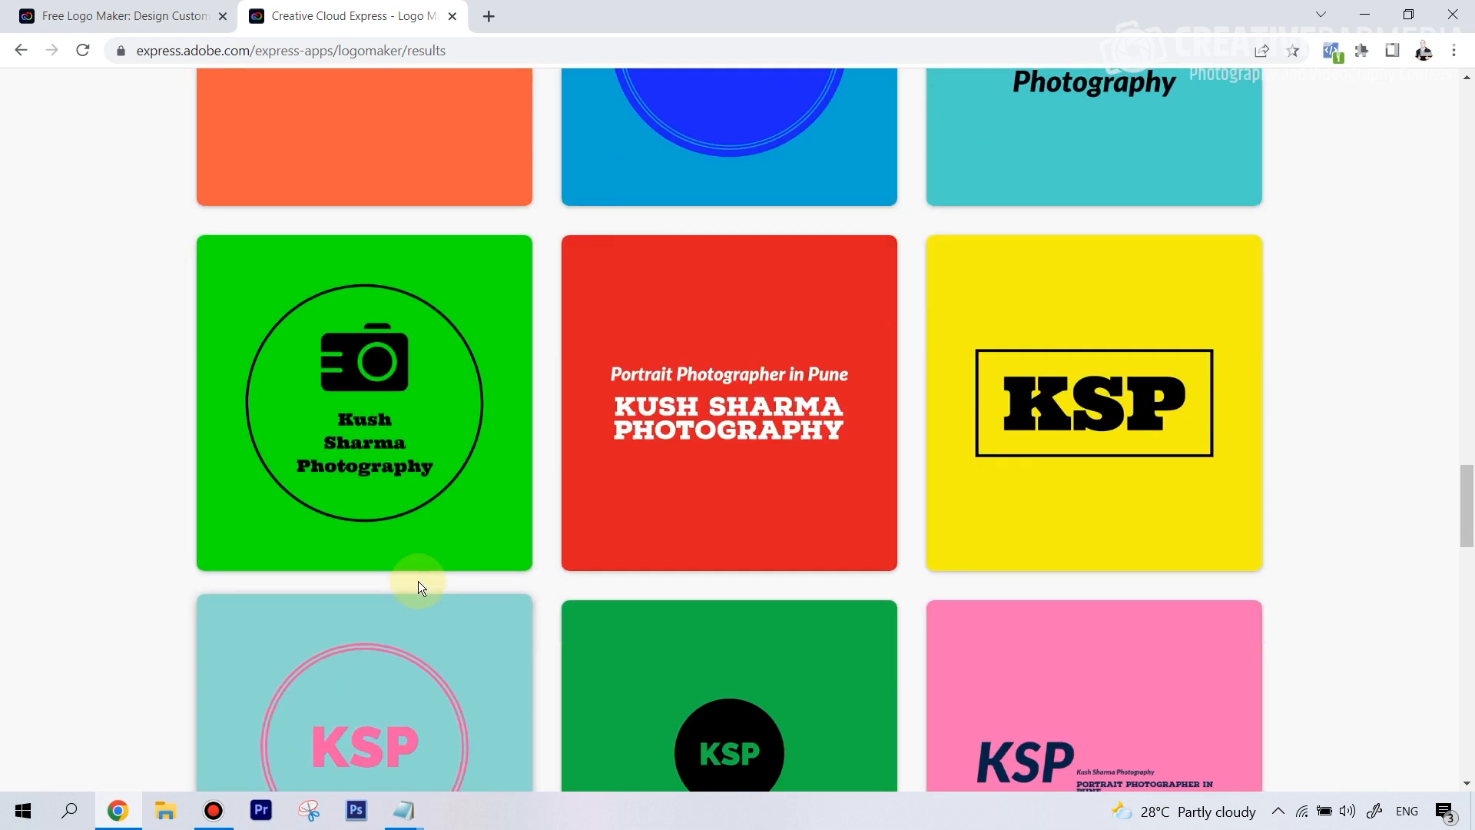
pyautogui.scroll(10, 454, 471)
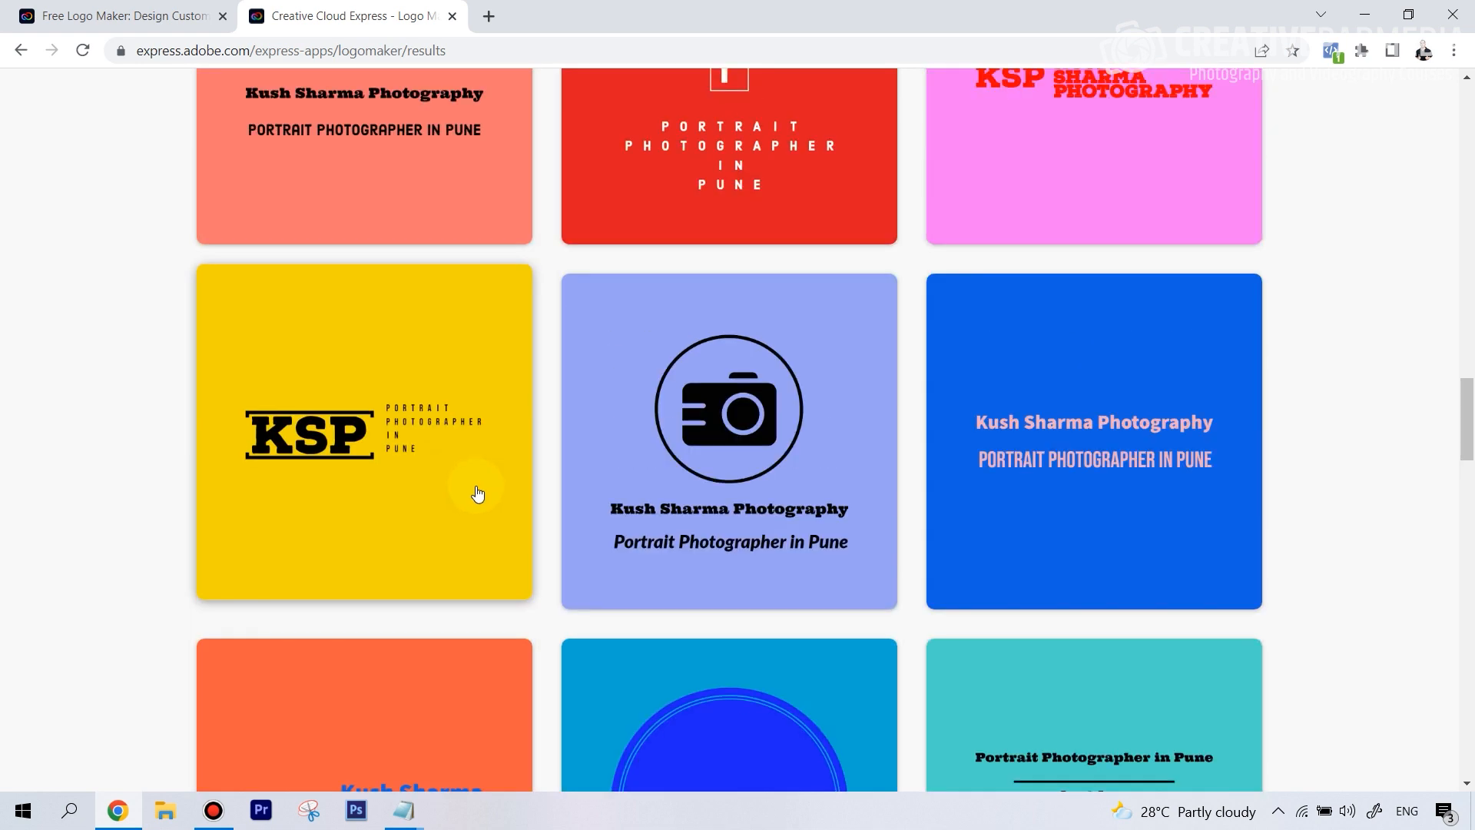
# Choose the light blue-violet logo with the camera in a circle above the name and slogan, and switch its colours to white on red.
pyautogui.click(860, 445)
pyautogui.scroll(-1, 828, 551)
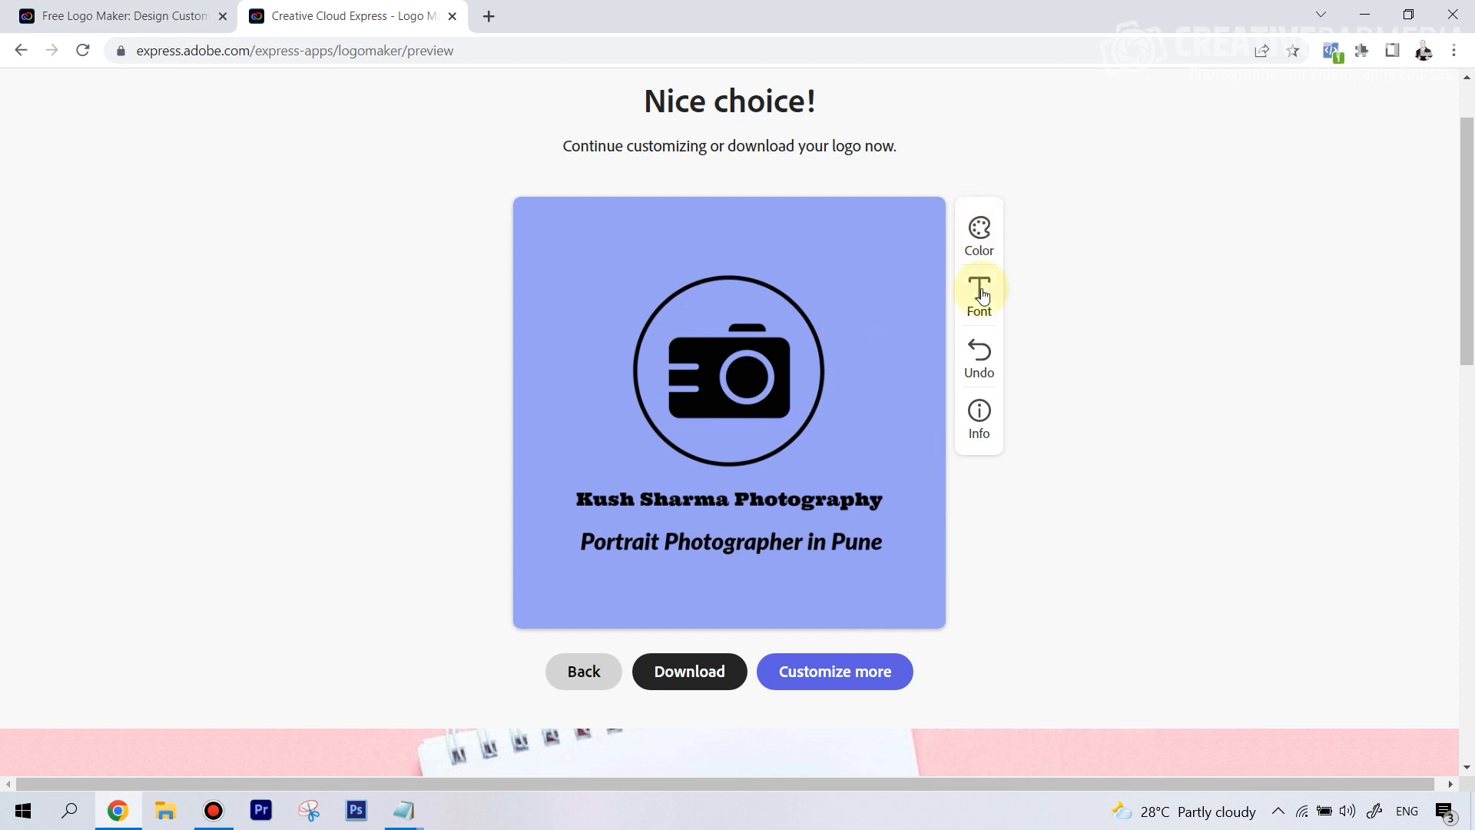
pyautogui.click(979, 238)
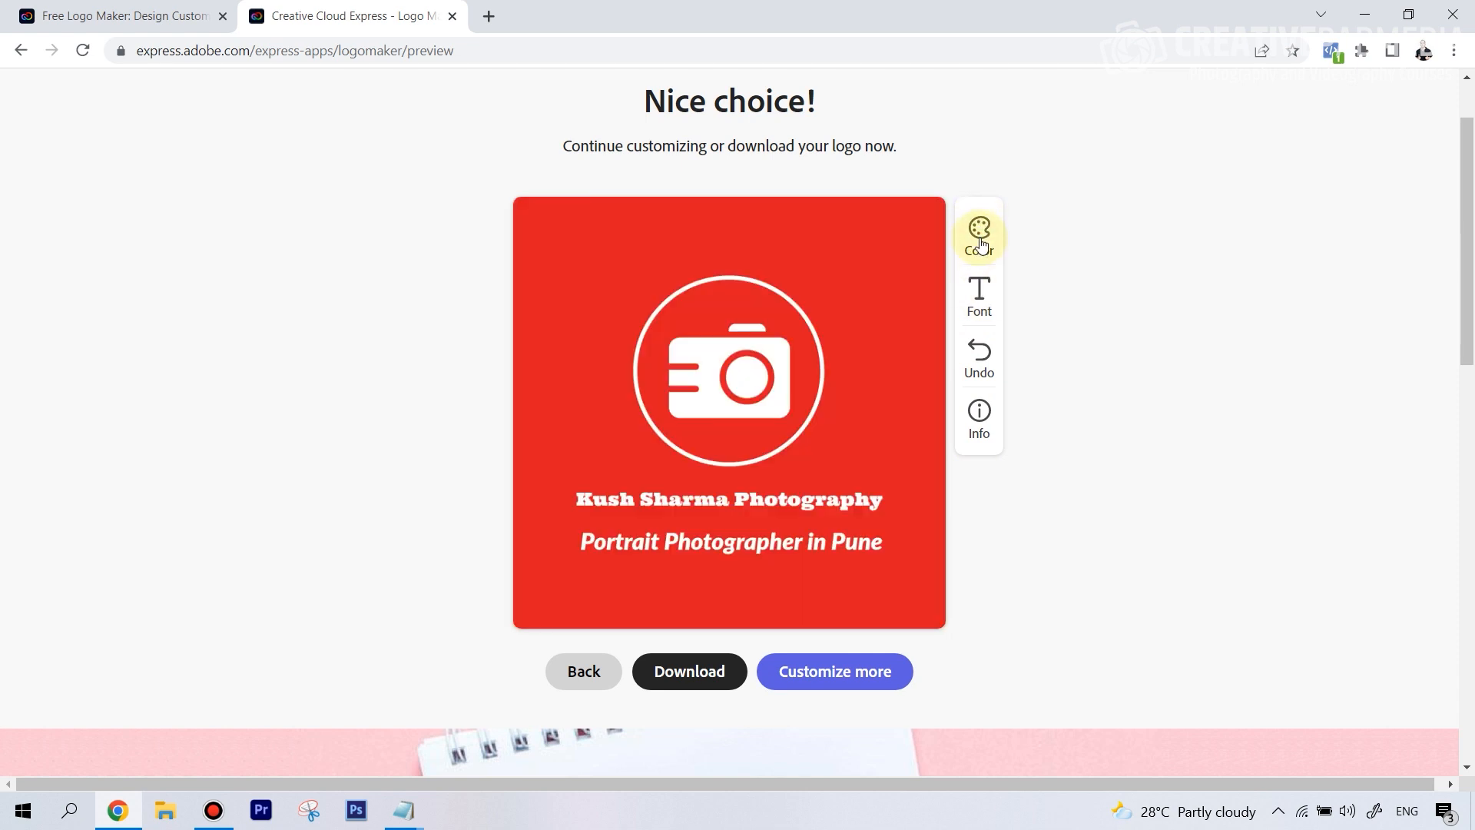
# Cycle through the logo's colour schemes until it shows dark brown artwork on a teal background.
pyautogui.click(981, 240)
pyautogui.click(981, 242)
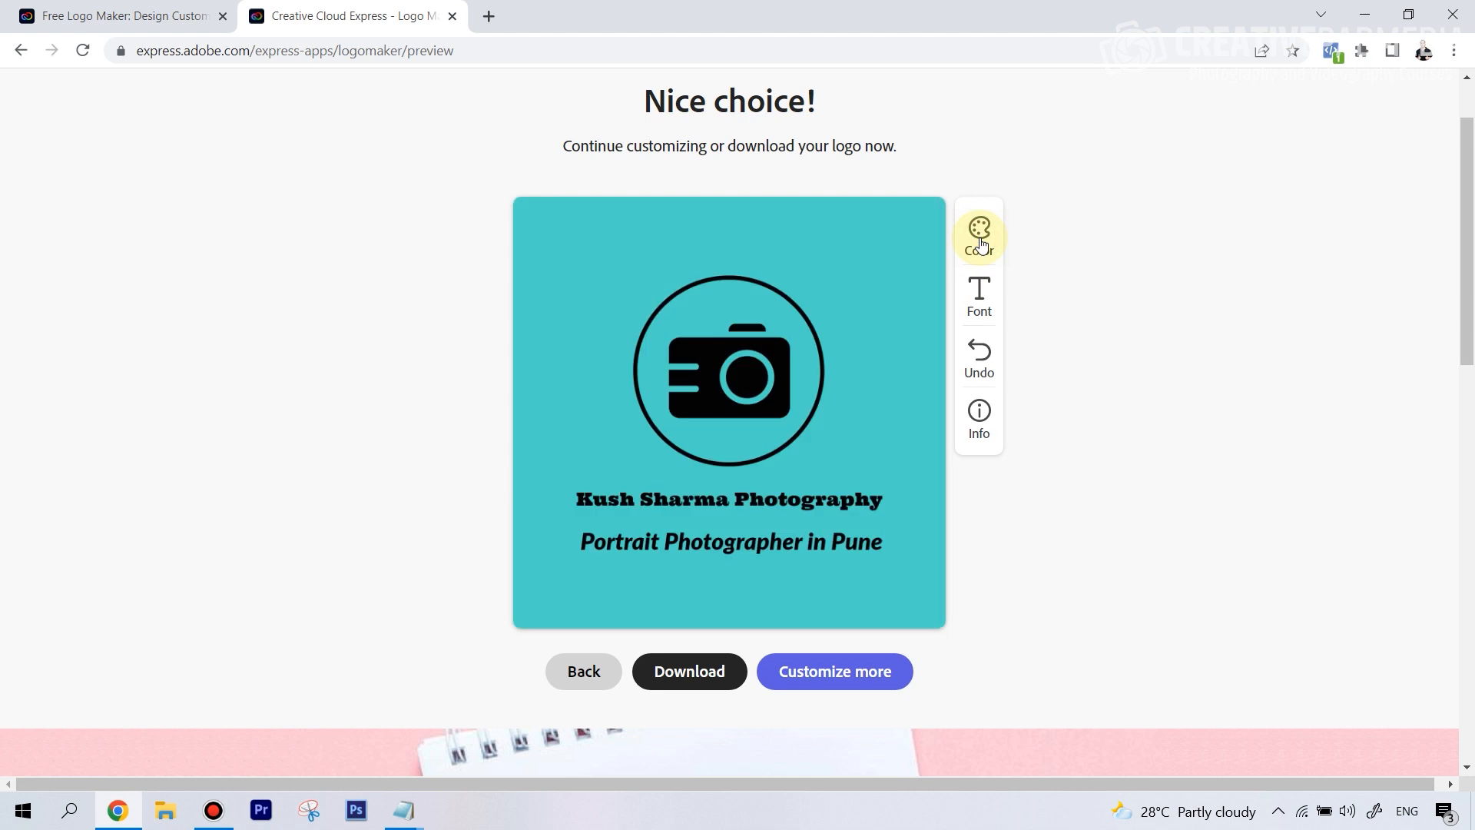
pyautogui.click(982, 242)
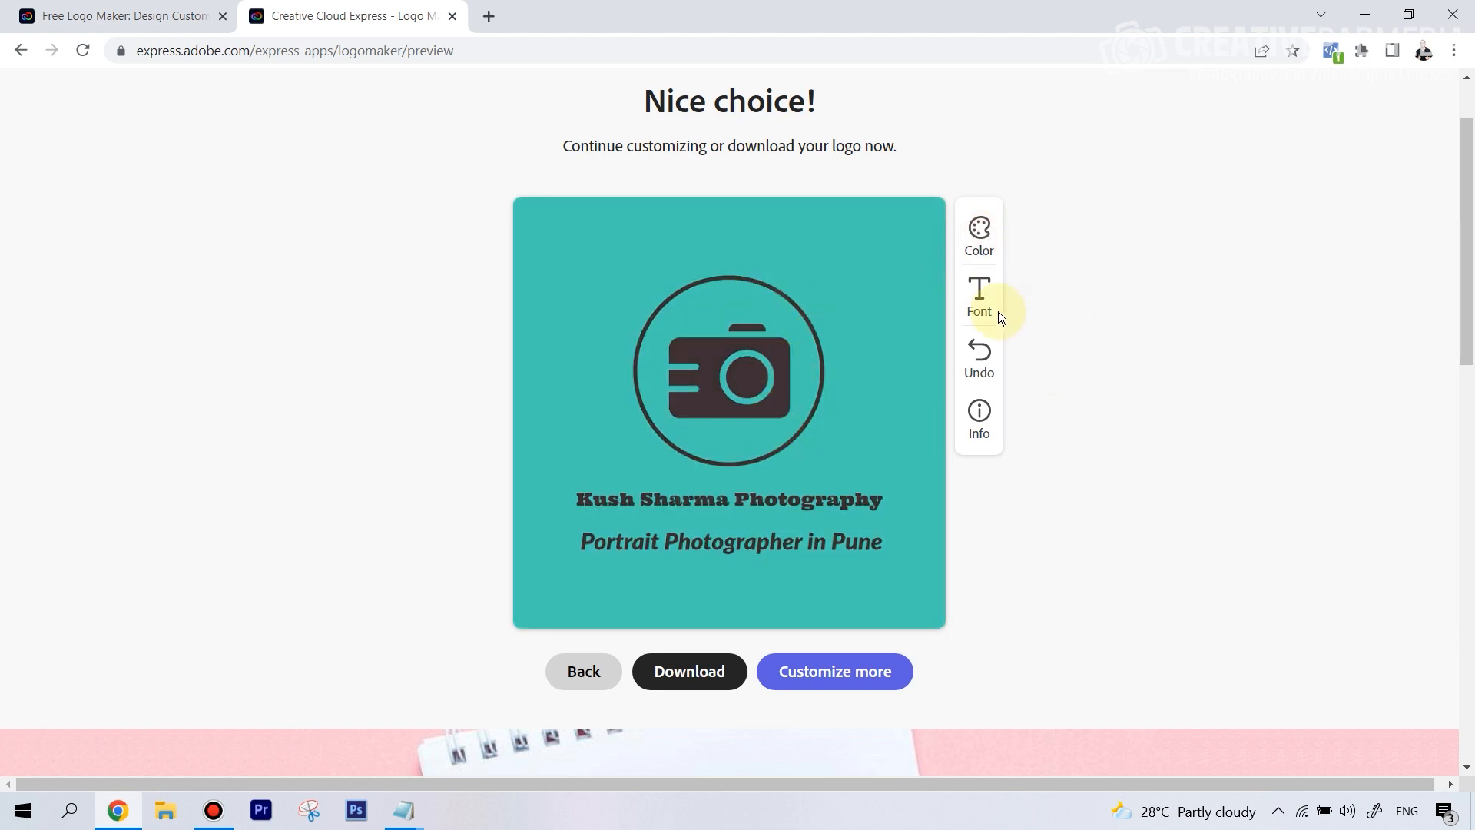
# Cycle through the font pairings until the name is in condensed capitals and the slogan in a bold sans serif.
pyautogui.click(988, 306)
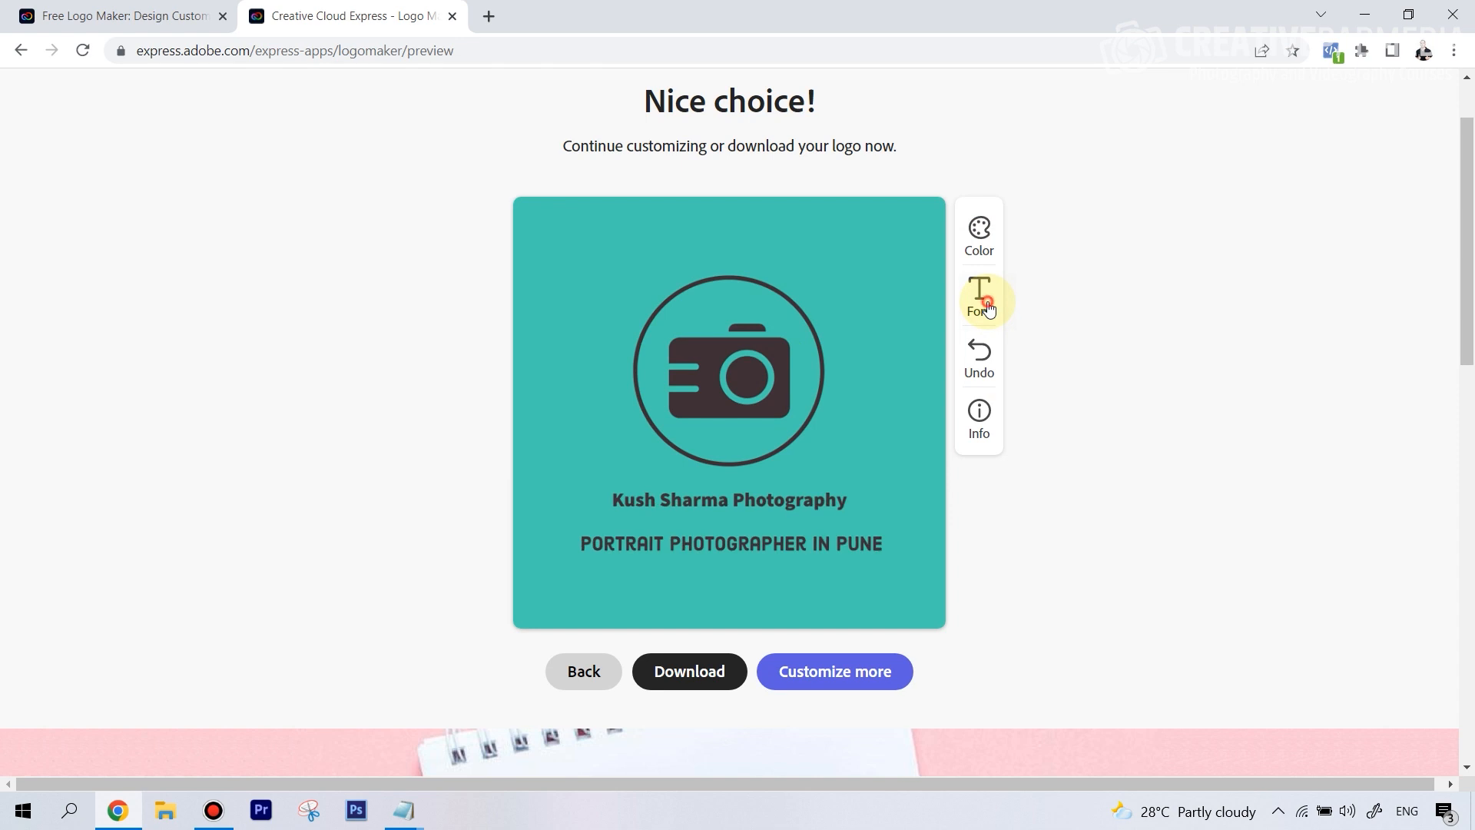
pyautogui.click(988, 308)
pyautogui.click(989, 308)
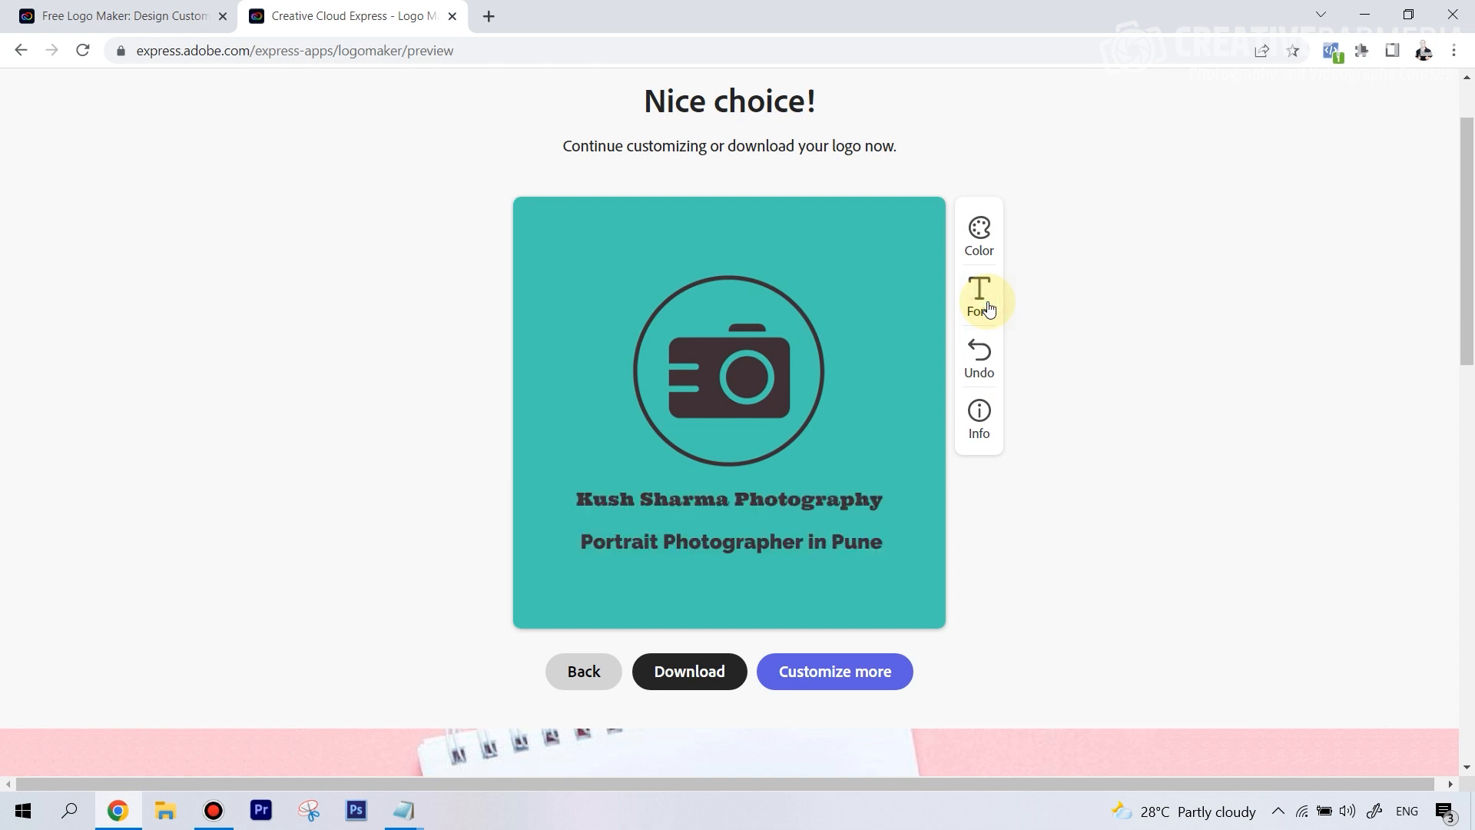
pyautogui.click(989, 308)
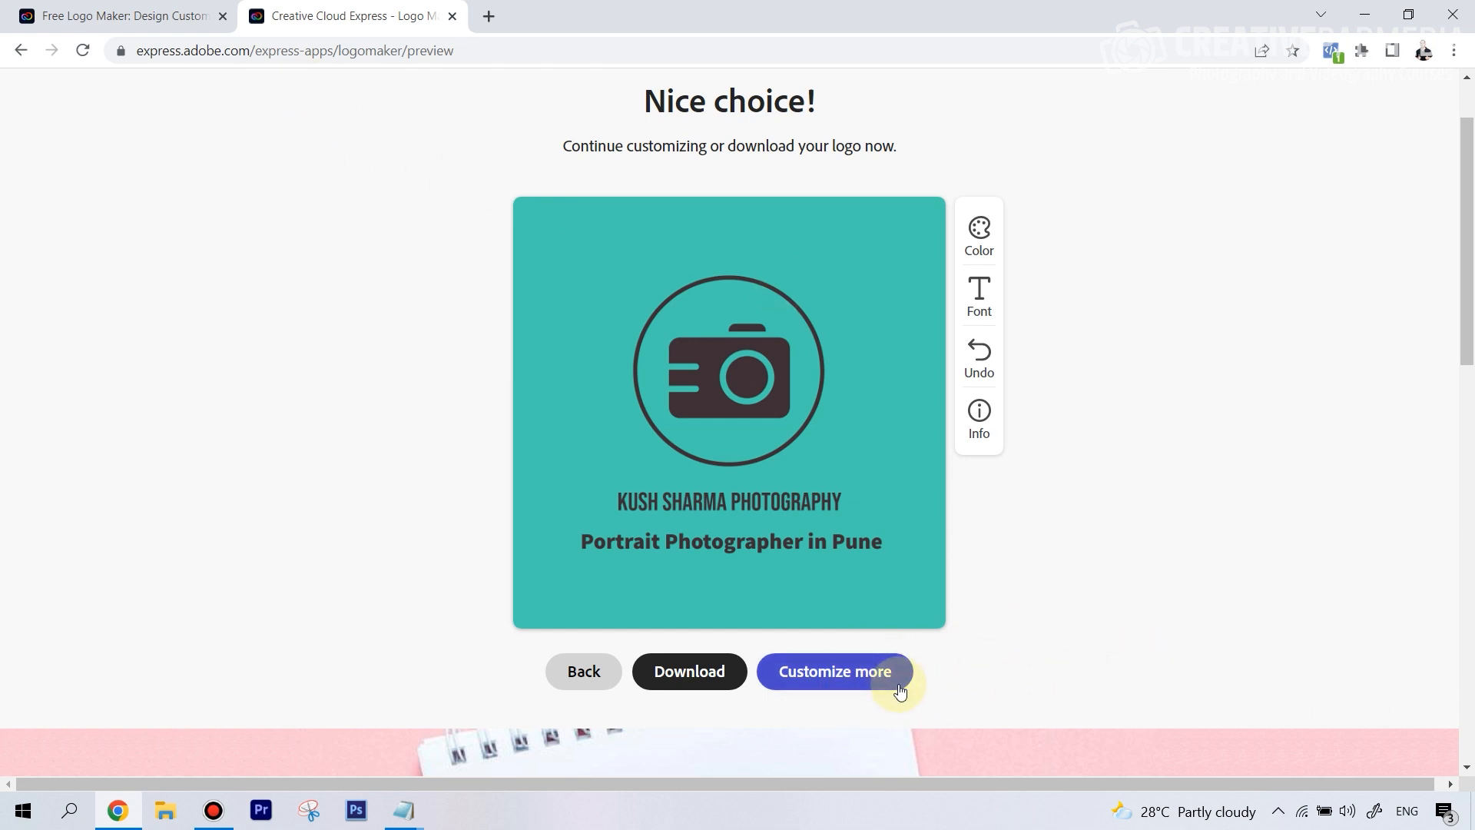
# Continue customizing the logo in the full editor and change its background from teal to a bright lime green.
pyautogui.click(857, 684)
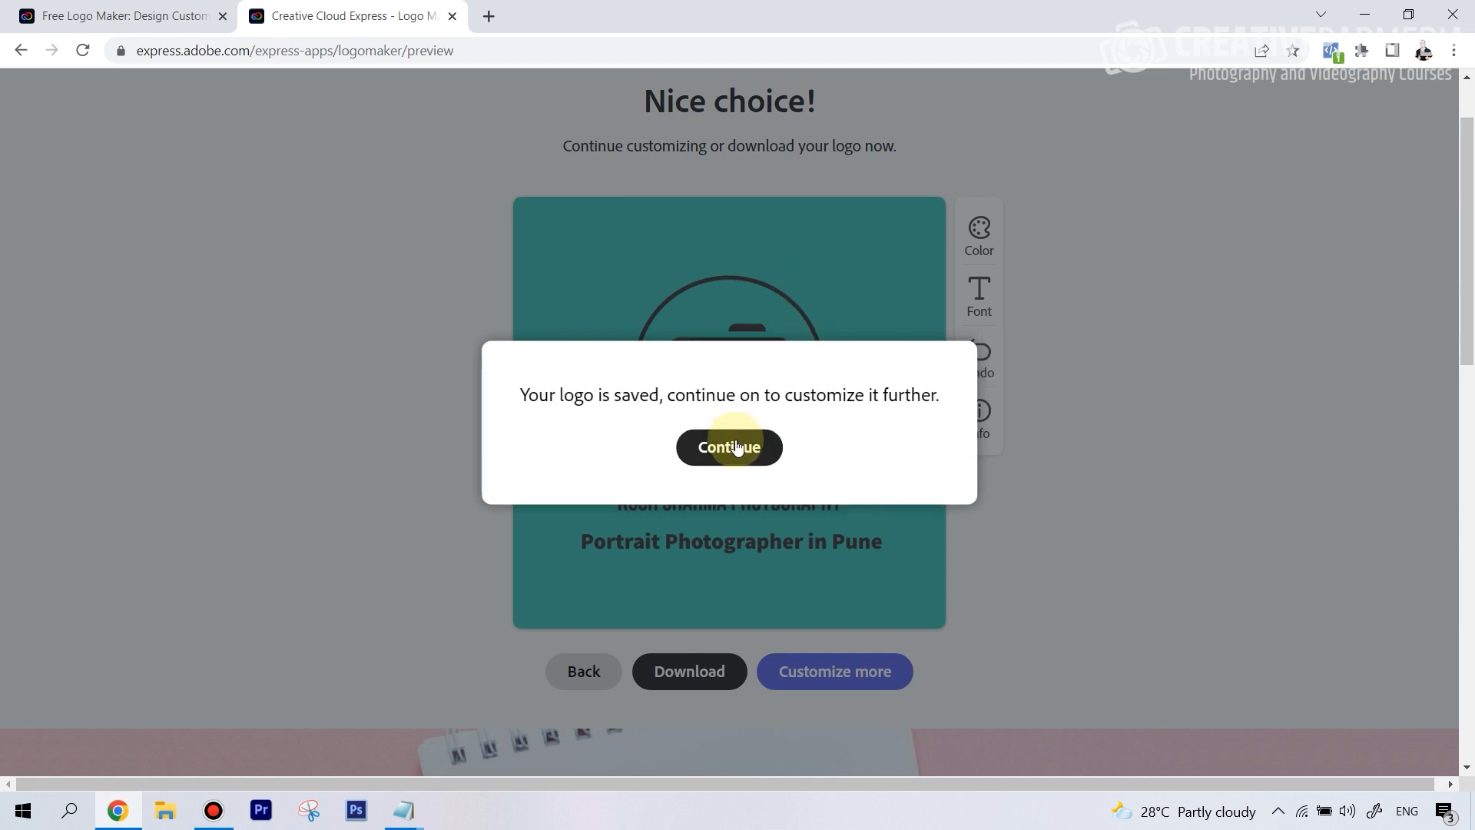
pyautogui.click(730, 453)
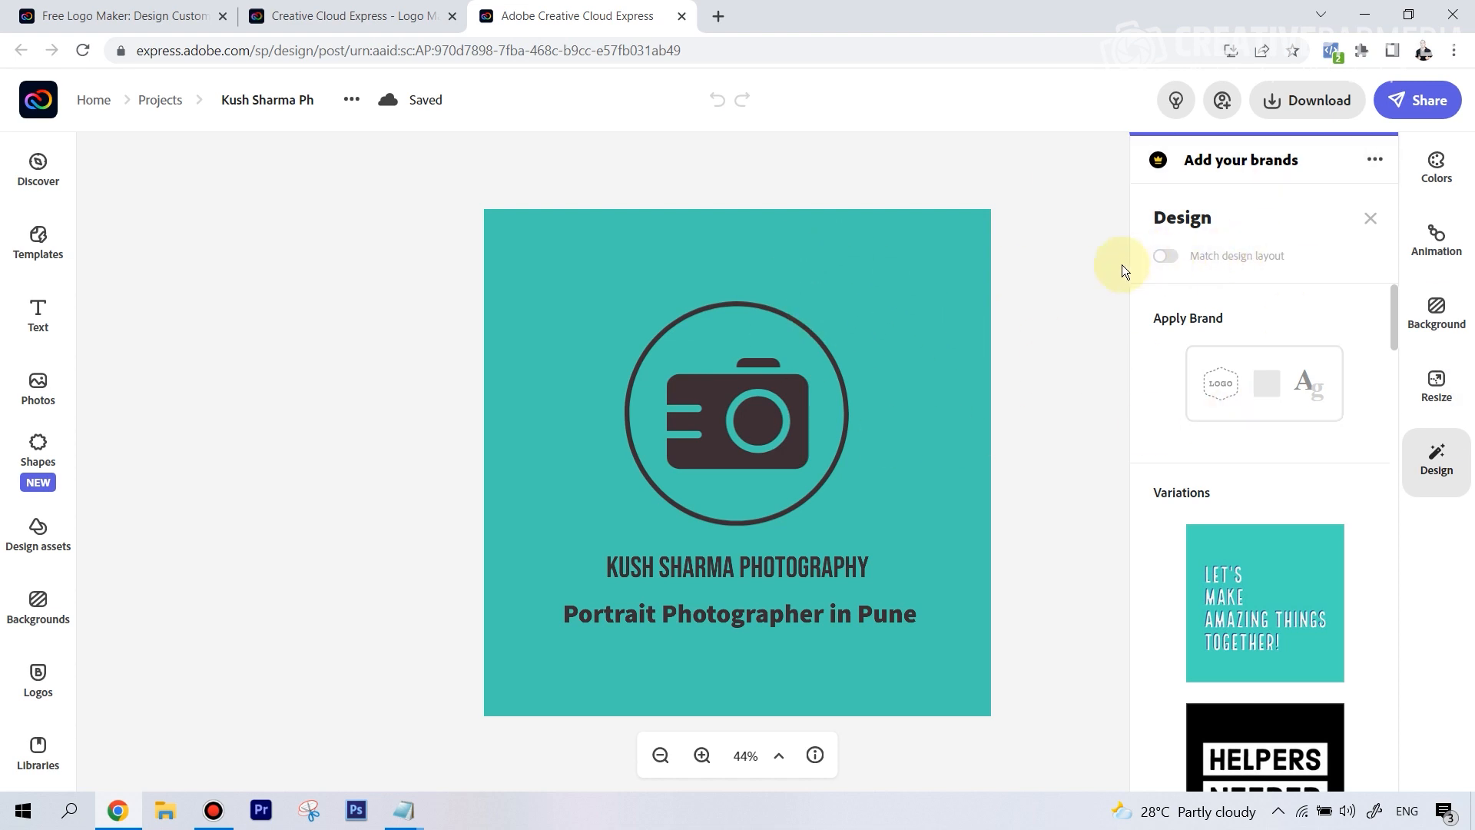
pyautogui.click(938, 315)
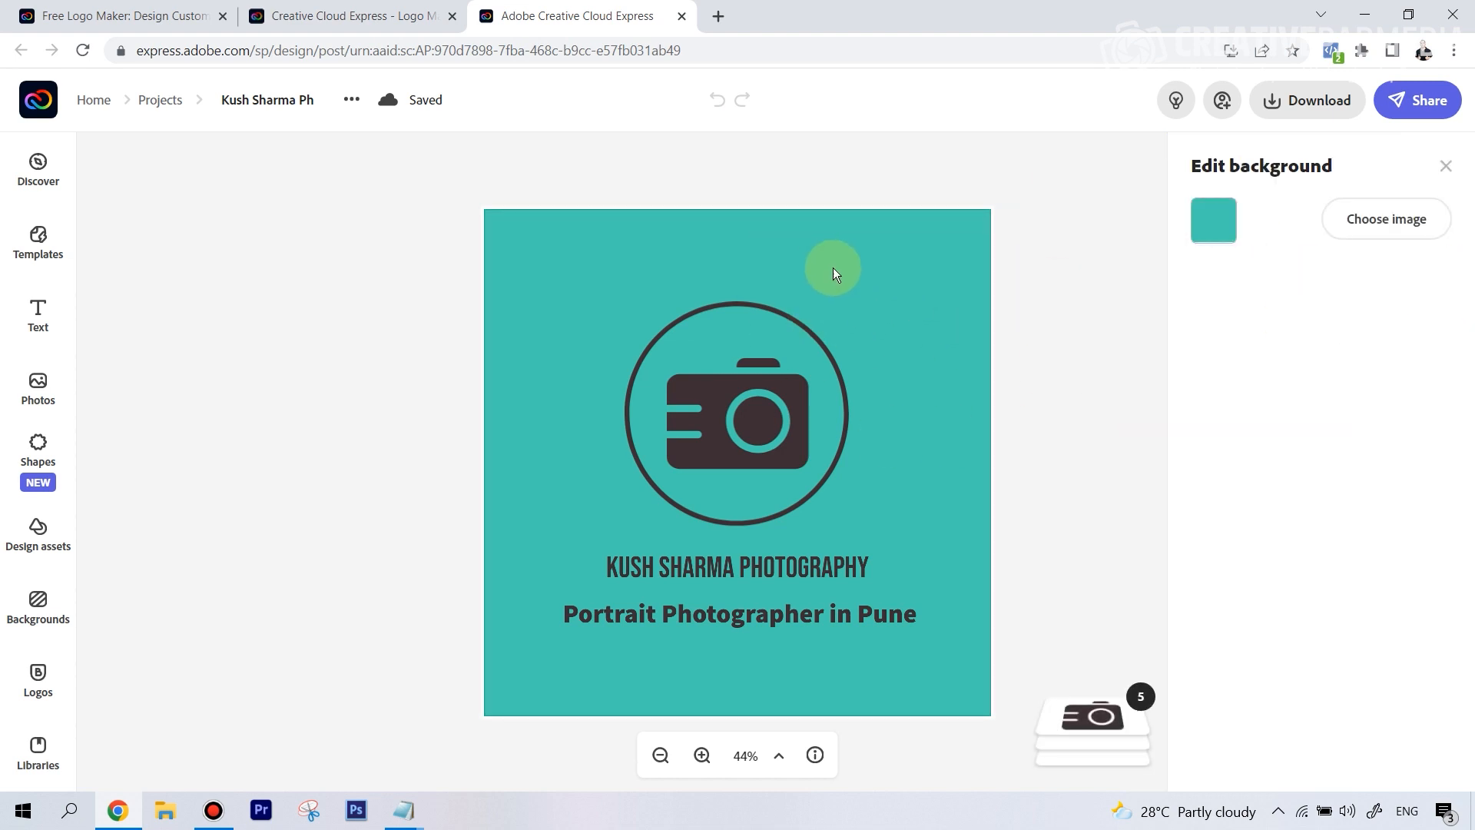
pyautogui.click(1210, 223)
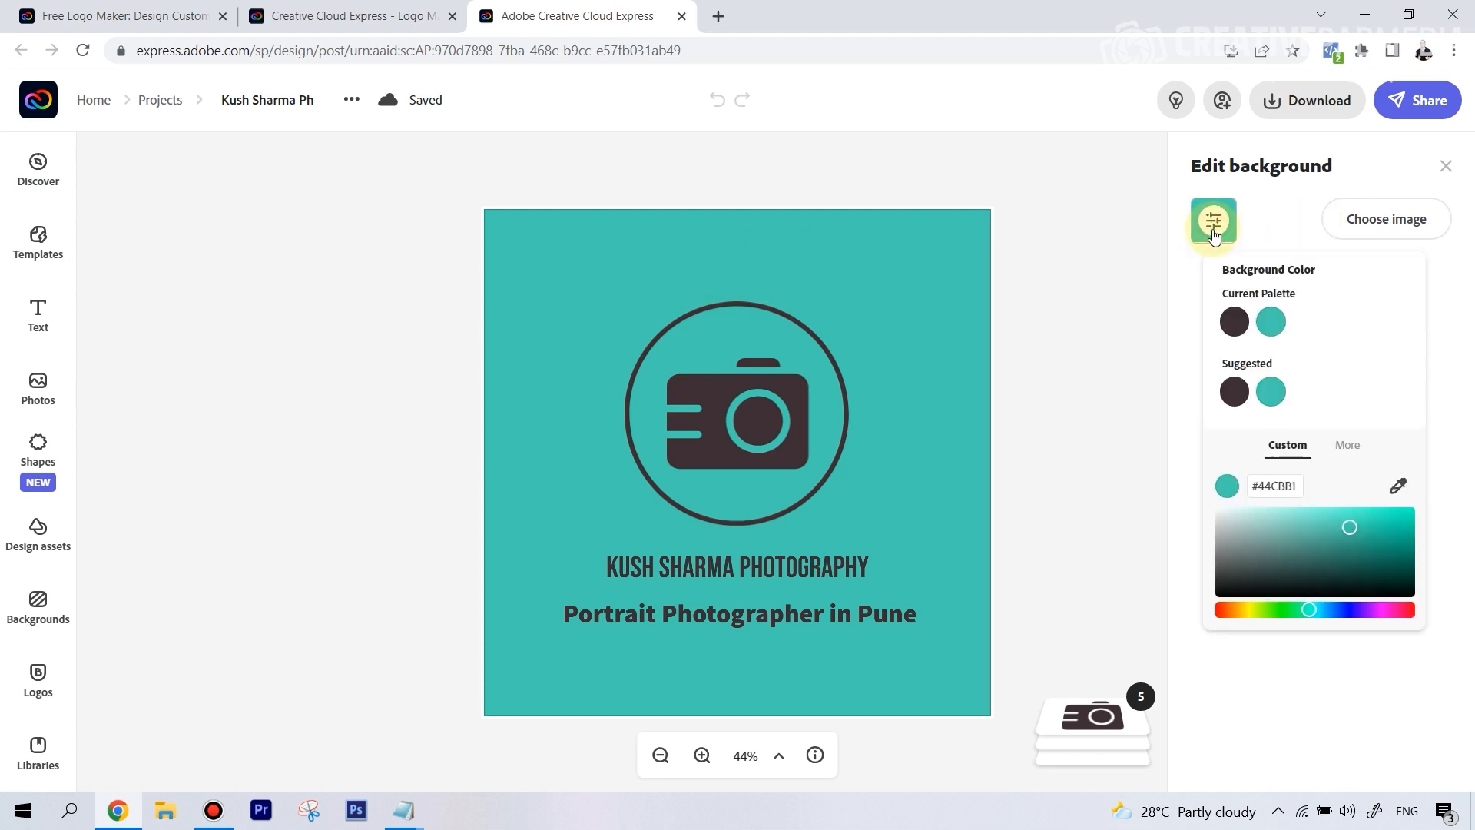
pyautogui.click(1257, 616)
pyautogui.moveTo(1365, 546); pyautogui.dragTo(1433, 501)
pyautogui.click(1140, 422)
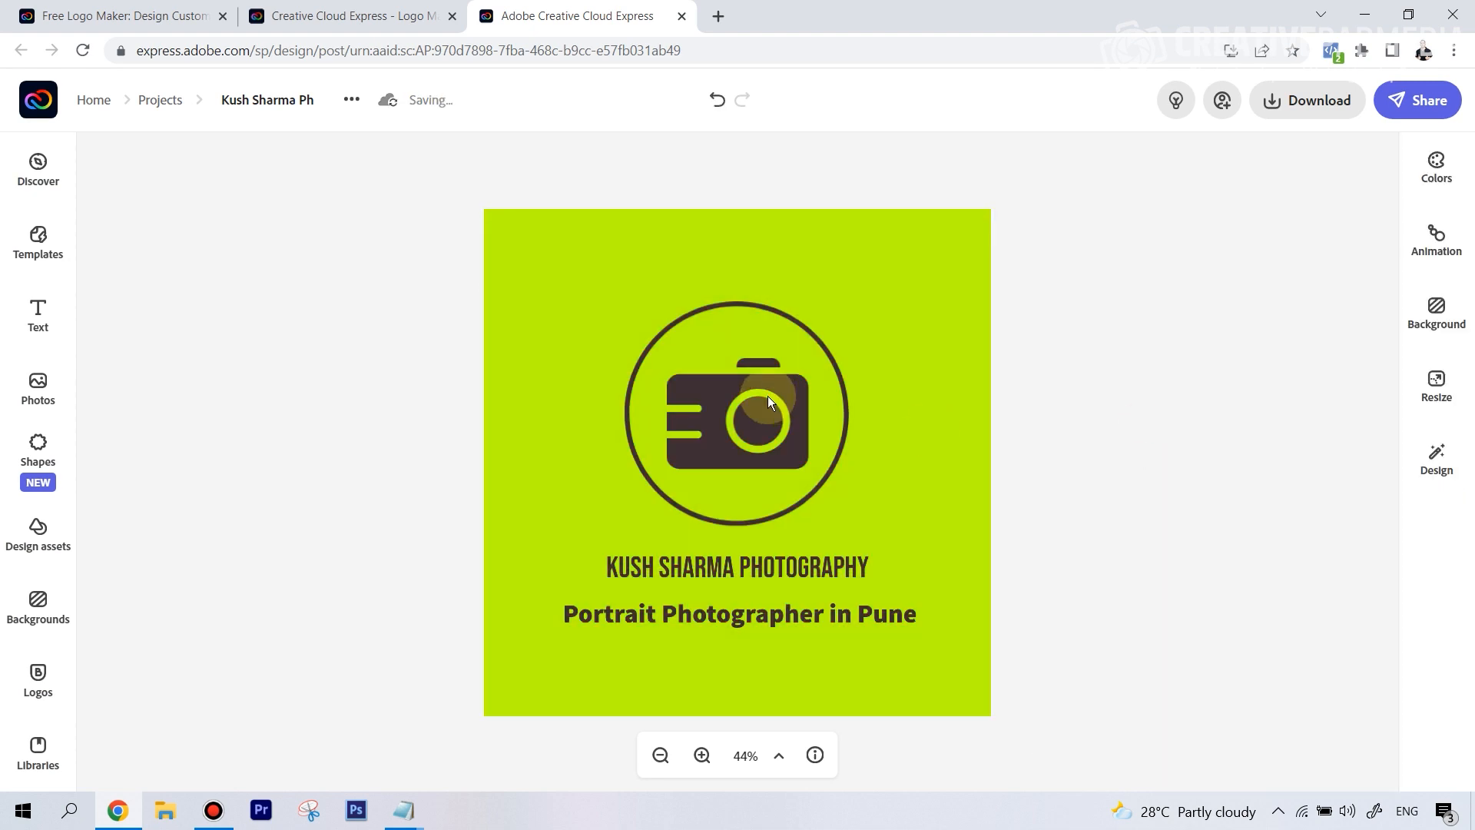
# Recolour the camera icon to a vivid bright green, and show the available download formats.
pyautogui.click(768, 400)
pyautogui.click(1214, 298)
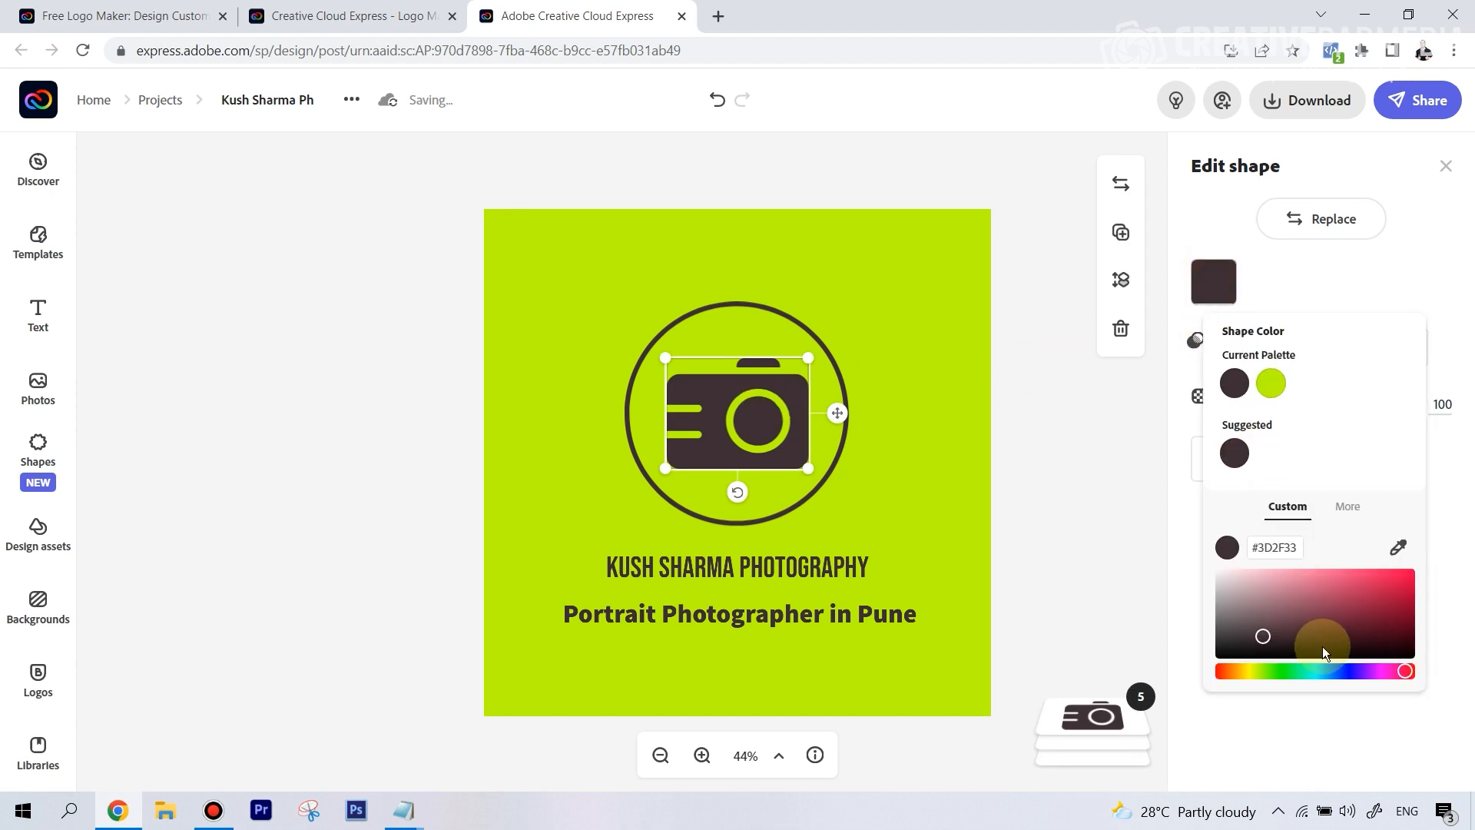
pyautogui.click(1282, 671)
pyautogui.click(1358, 601)
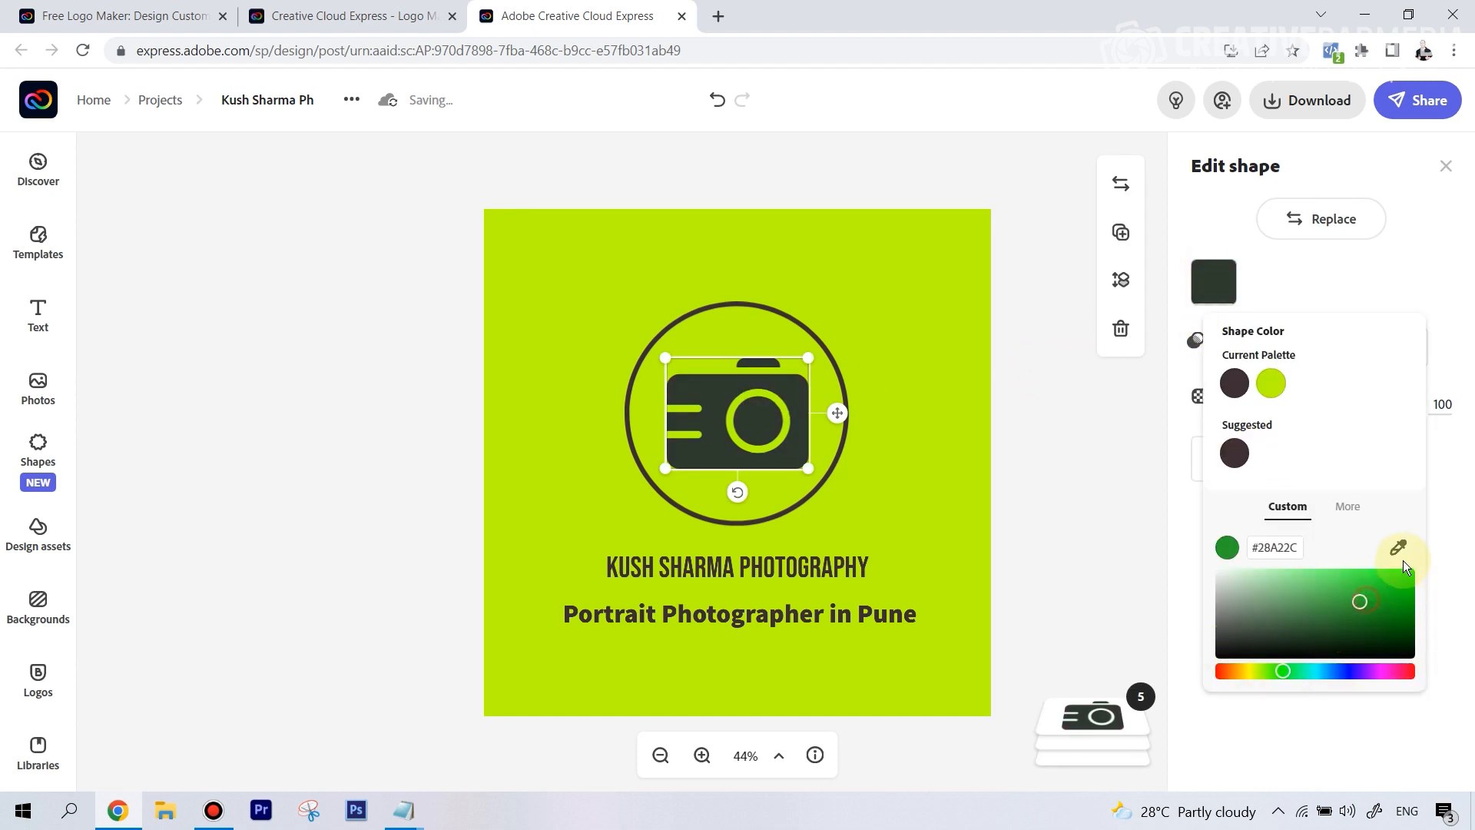
pyautogui.click(1403, 574)
pyautogui.click(1096, 443)
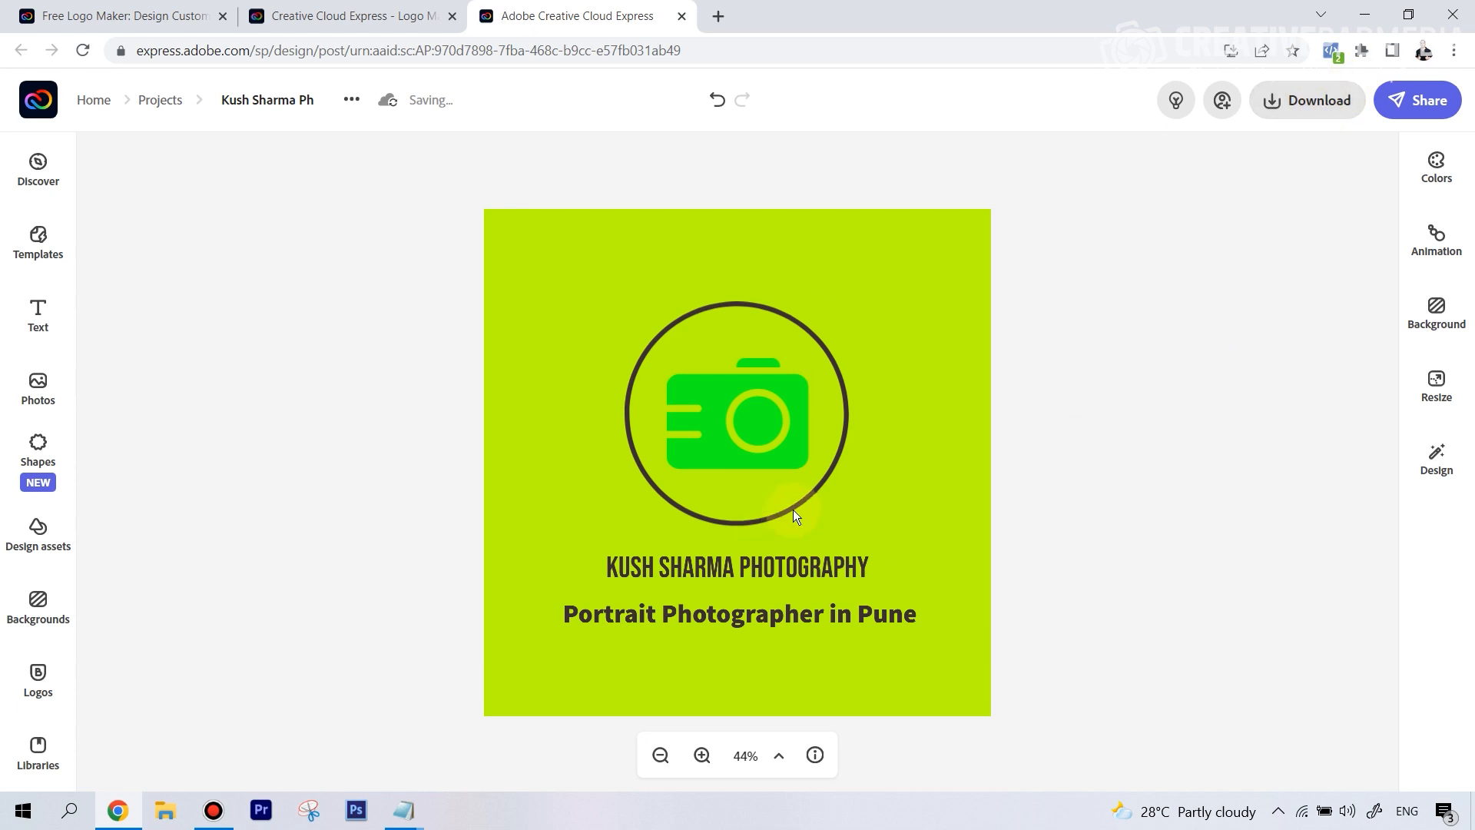
pyautogui.click(1289, 115)
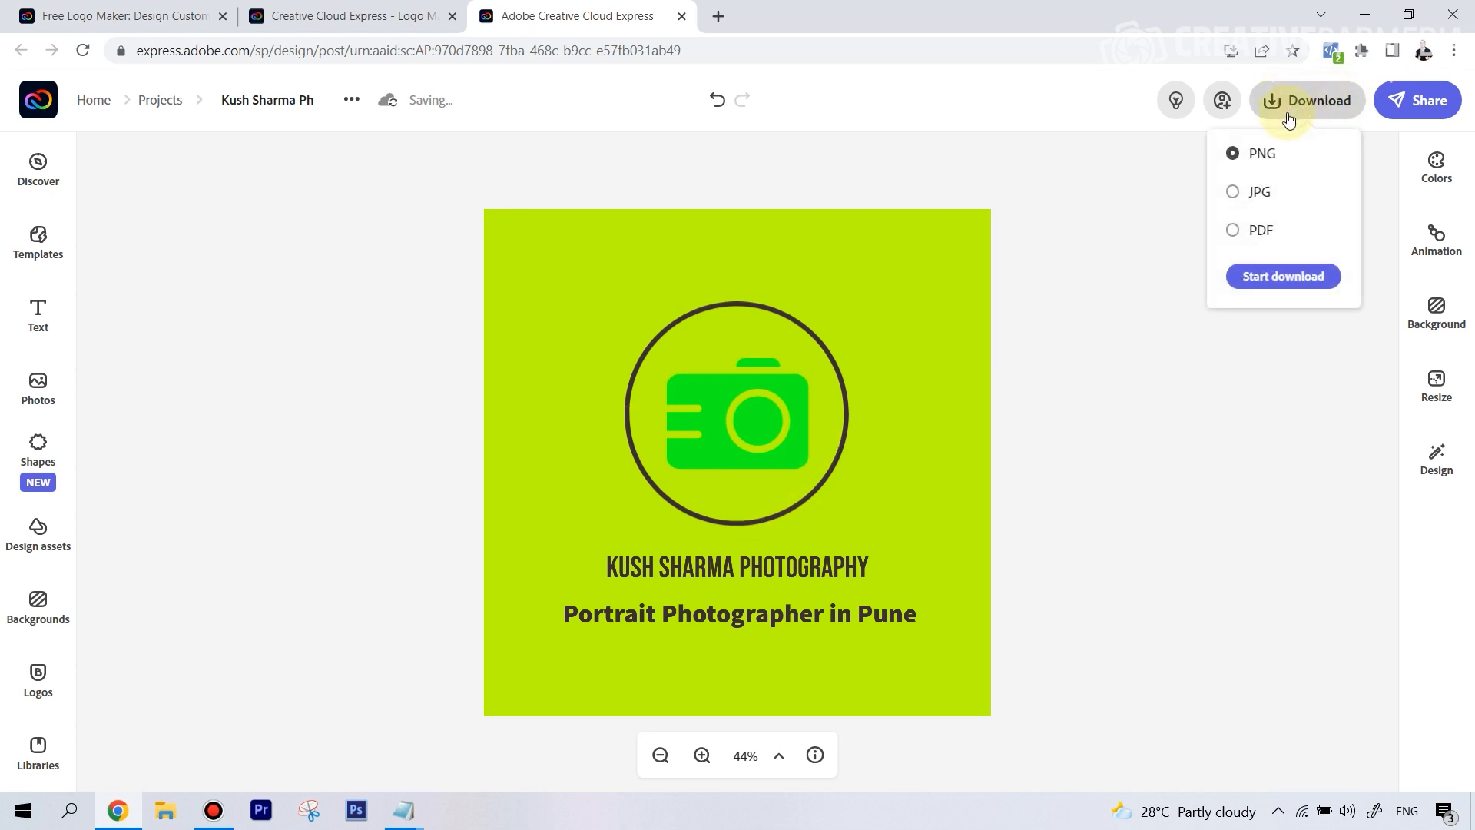
# Return to the logo maker's generated options and choose the yellow logo with the black camera in a circle.
pyautogui.click(396, 20)
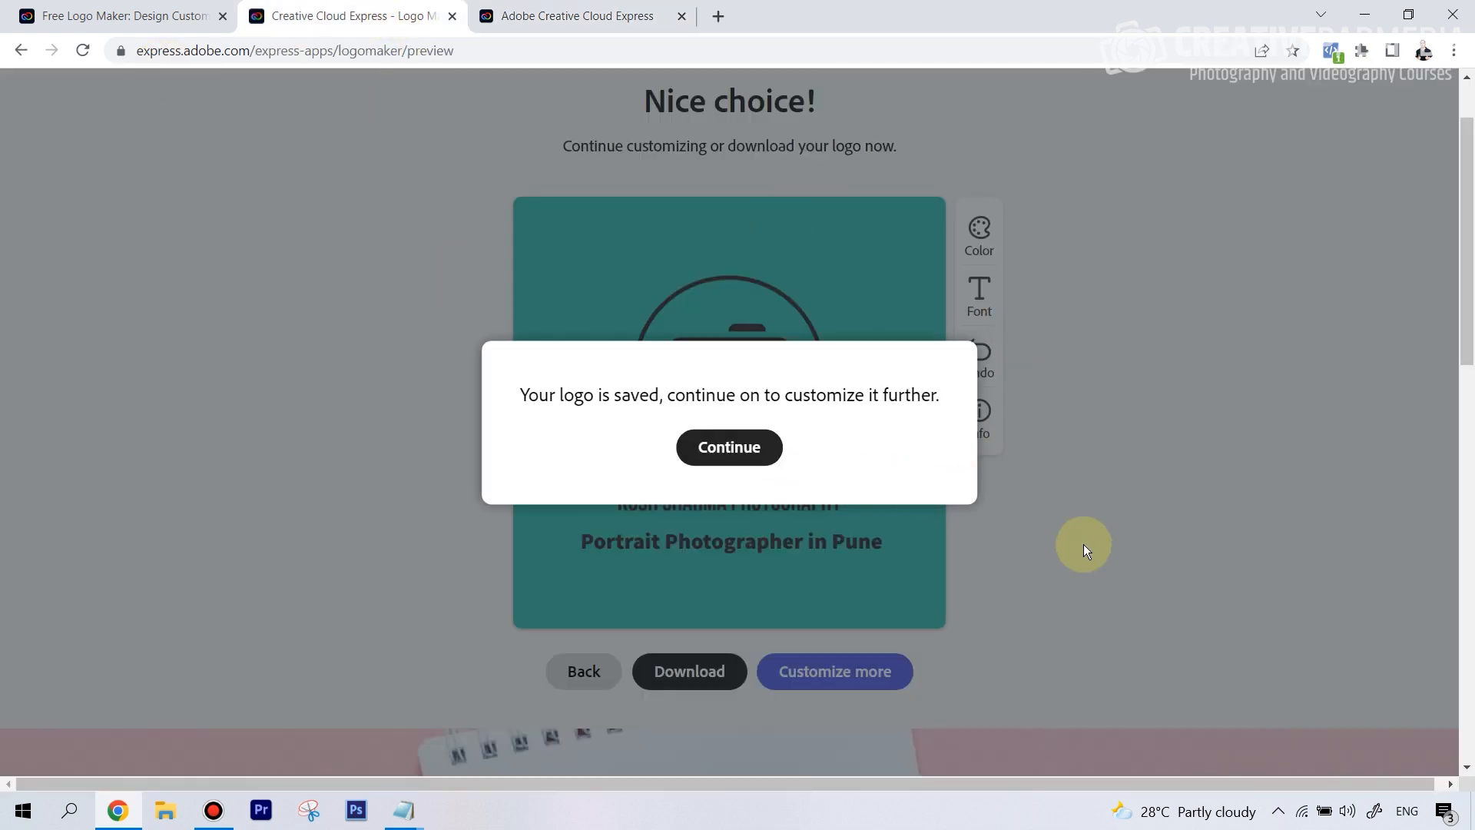
pyautogui.click(116, 16)
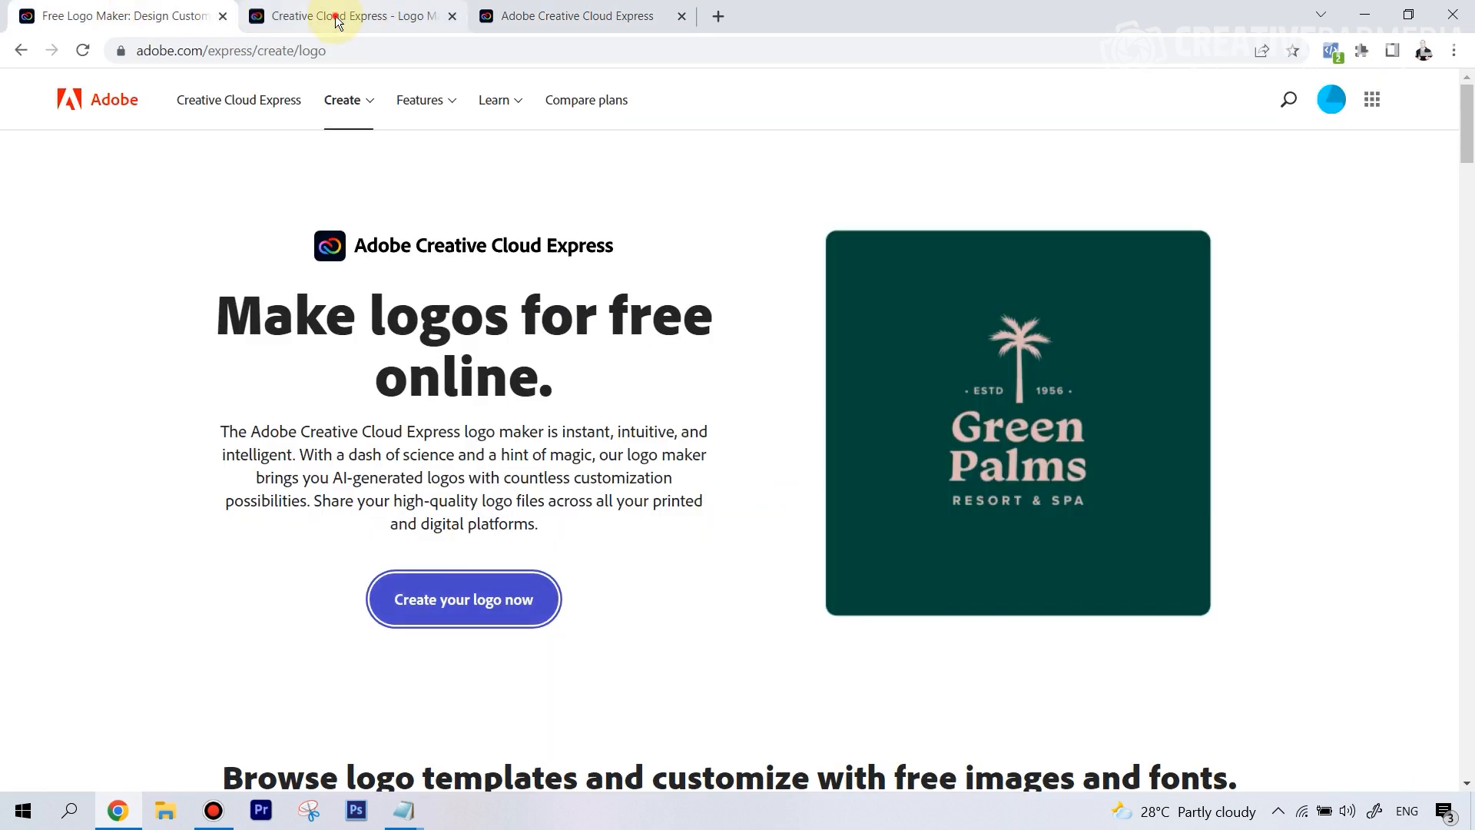
pyautogui.click(336, 20)
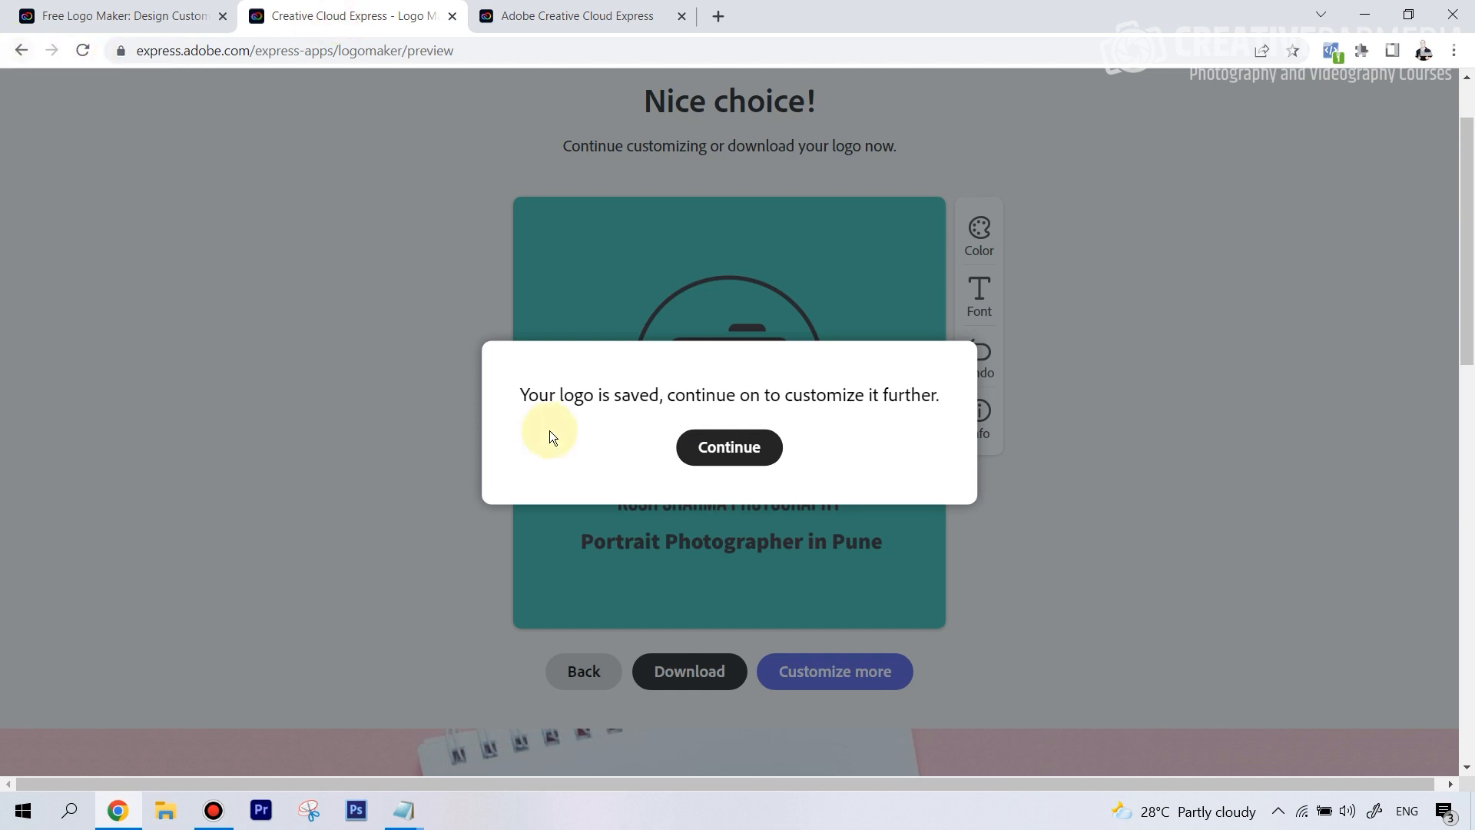
pyautogui.click(13, 54)
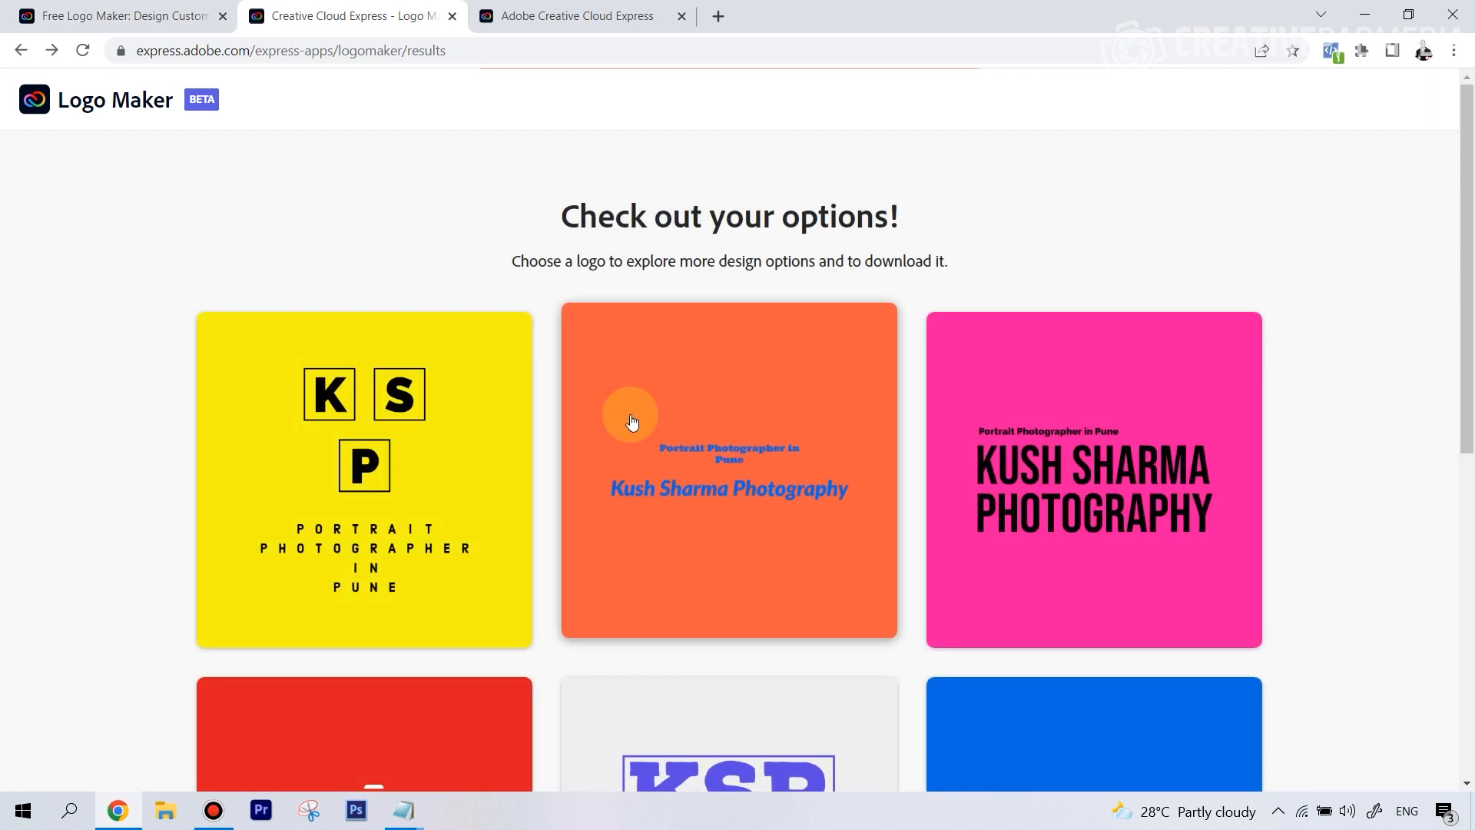
pyautogui.scroll(-10, 633, 431)
pyautogui.scroll(-15, 899, 491)
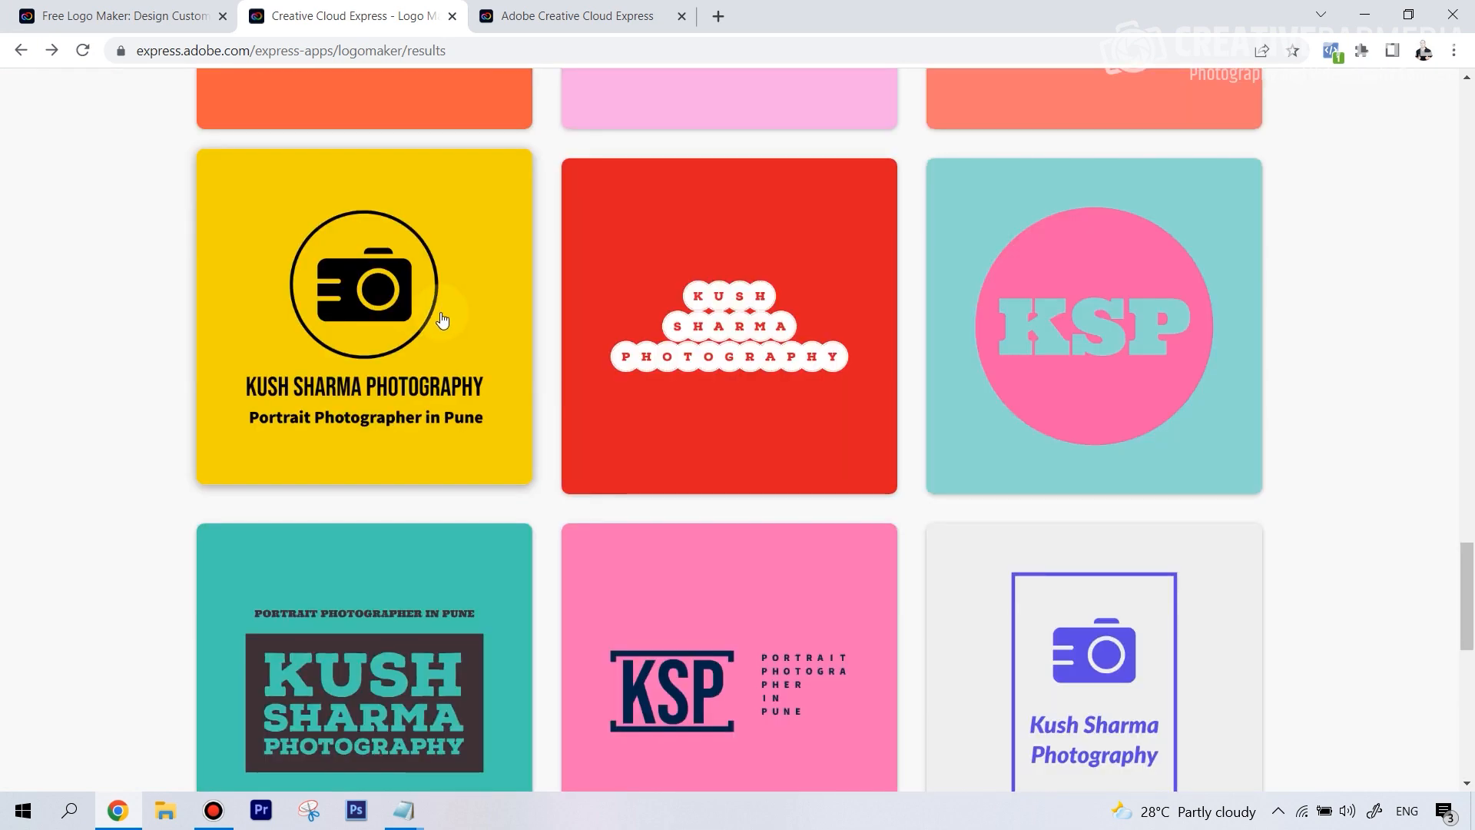
pyautogui.click(442, 318)
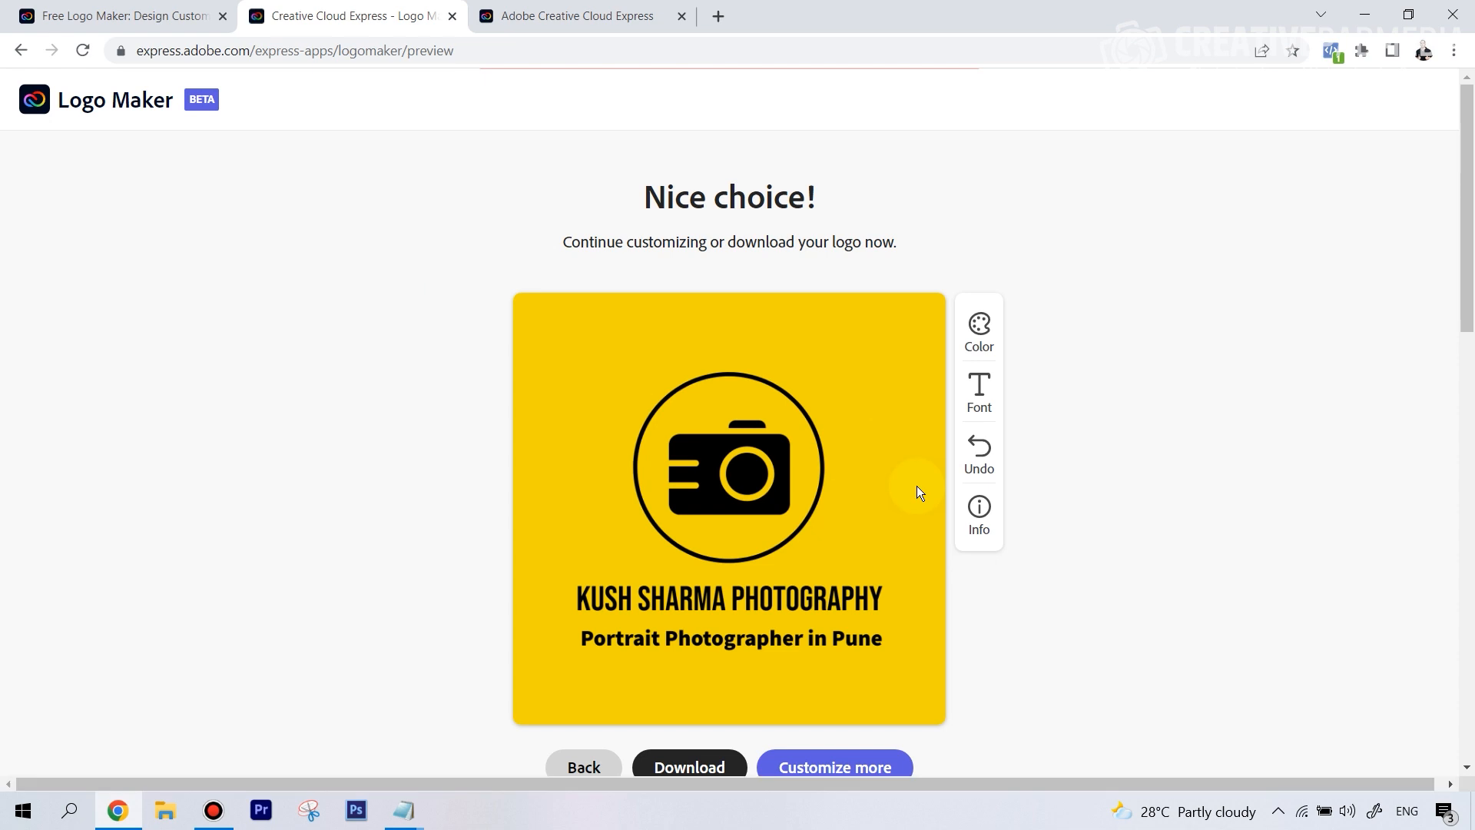
# Cycle through the chosen logo's colour schemes until it shows white artwork on a blue background.
pyautogui.click(988, 350)
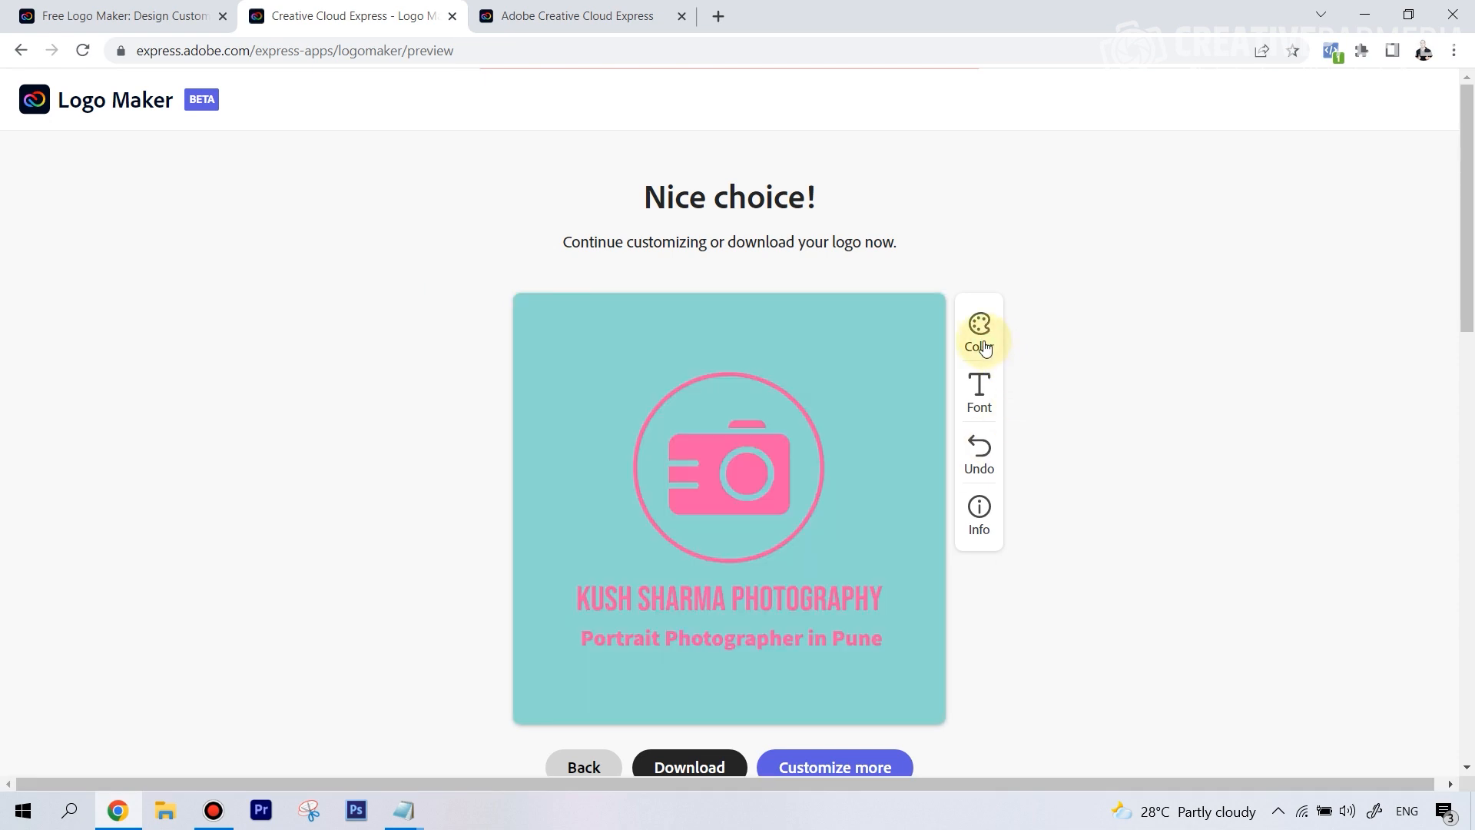
pyautogui.click(987, 349)
pyautogui.click(987, 350)
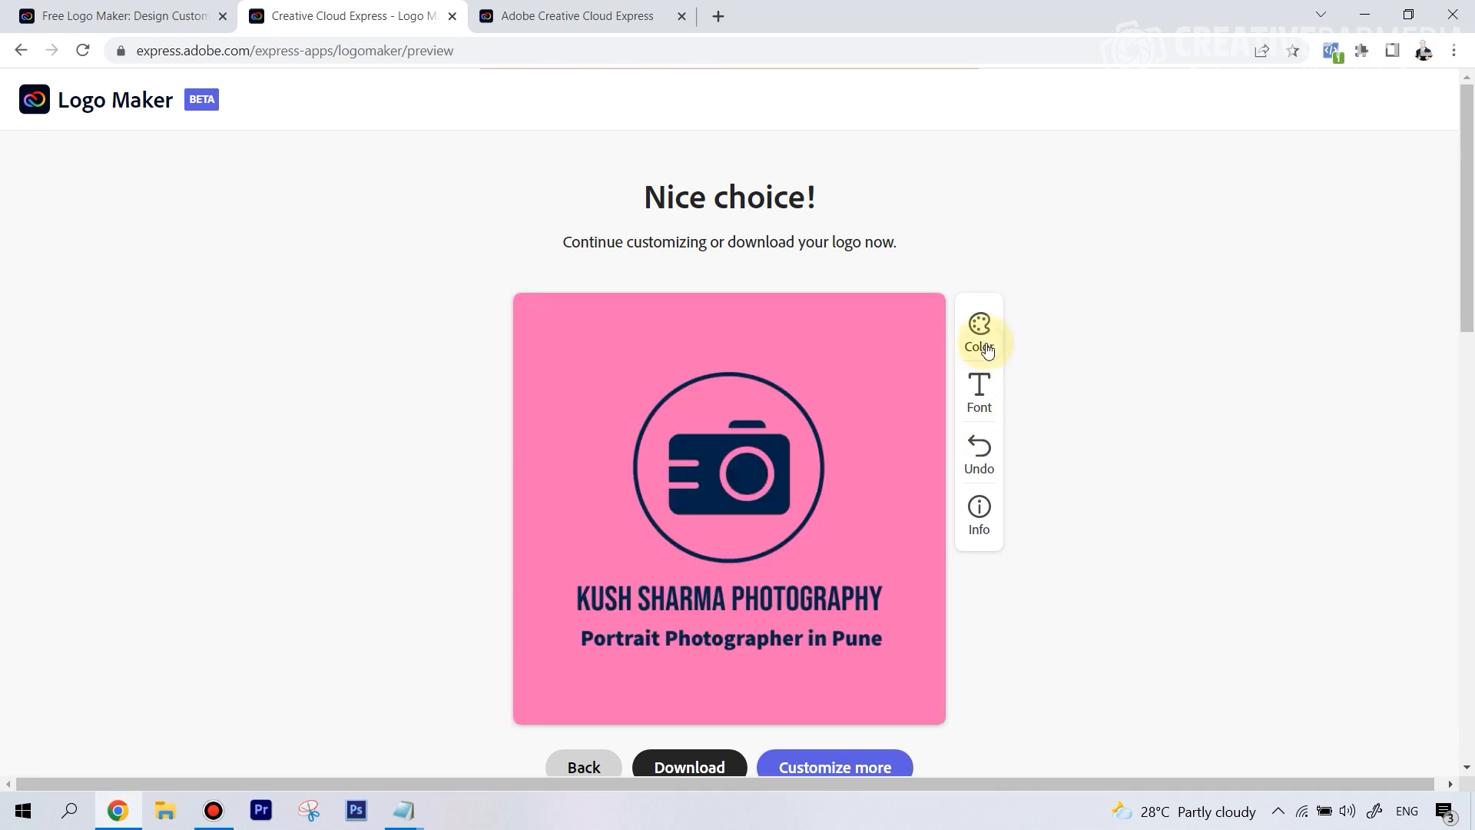
pyautogui.click(988, 349)
pyautogui.click(988, 350)
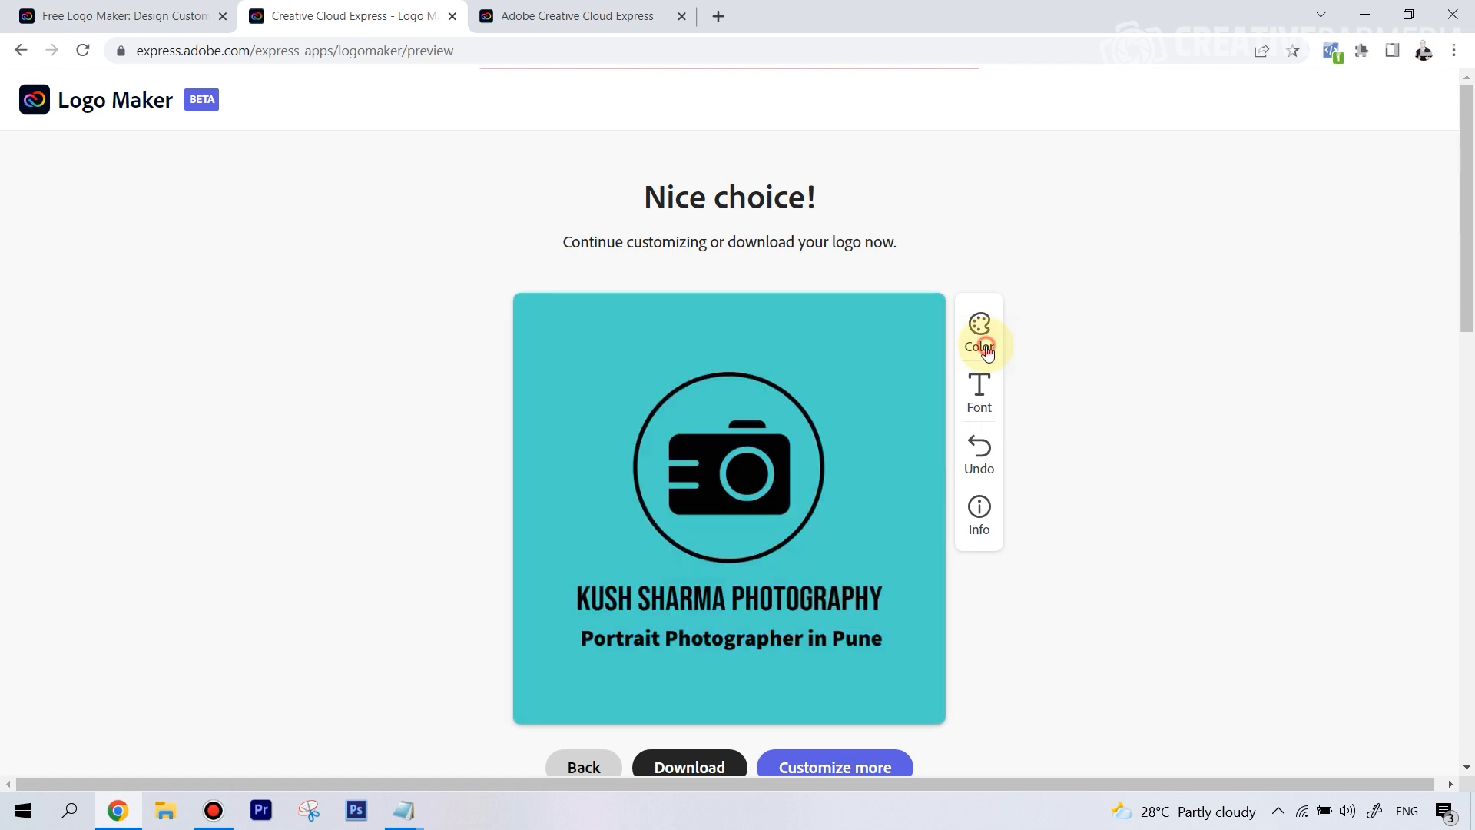
pyautogui.click(988, 350)
pyautogui.click(988, 349)
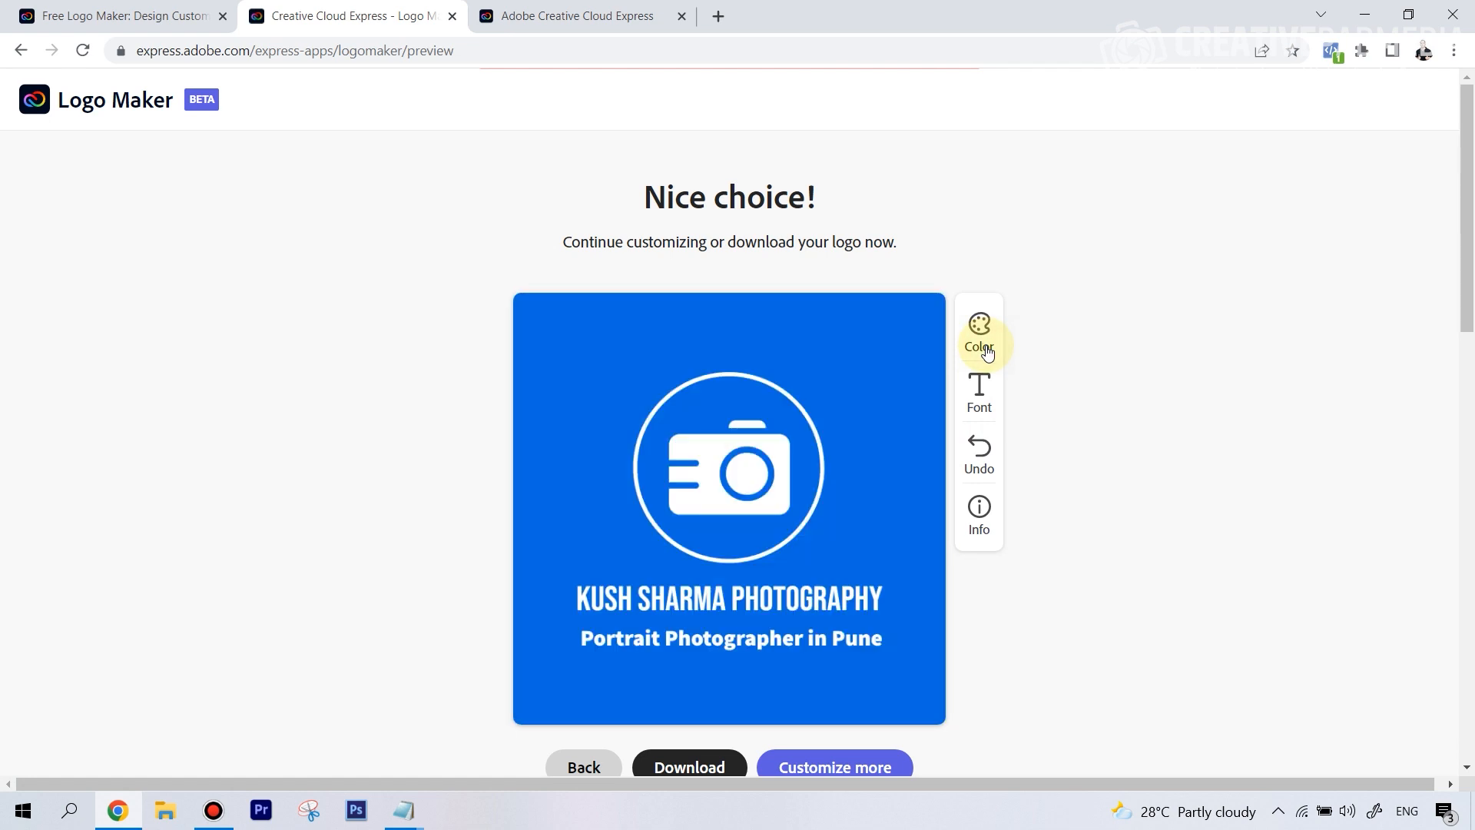
# Download the white-on-blue logo and show the downloaded archive in its folder.
pyautogui.scroll(-4, 768, 543)
pyautogui.scroll(3, 721, 278)
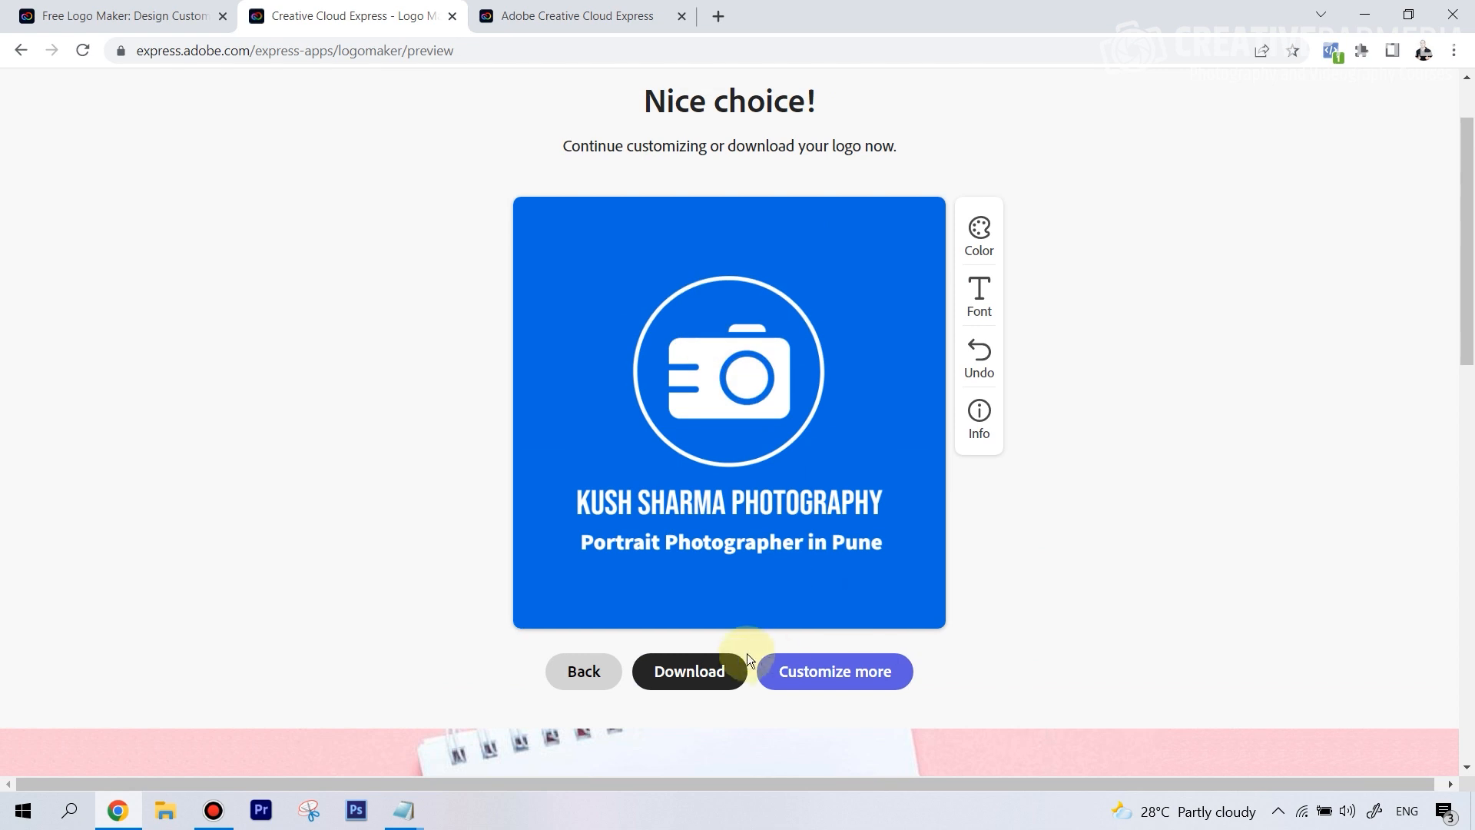
pyautogui.click(706, 669)
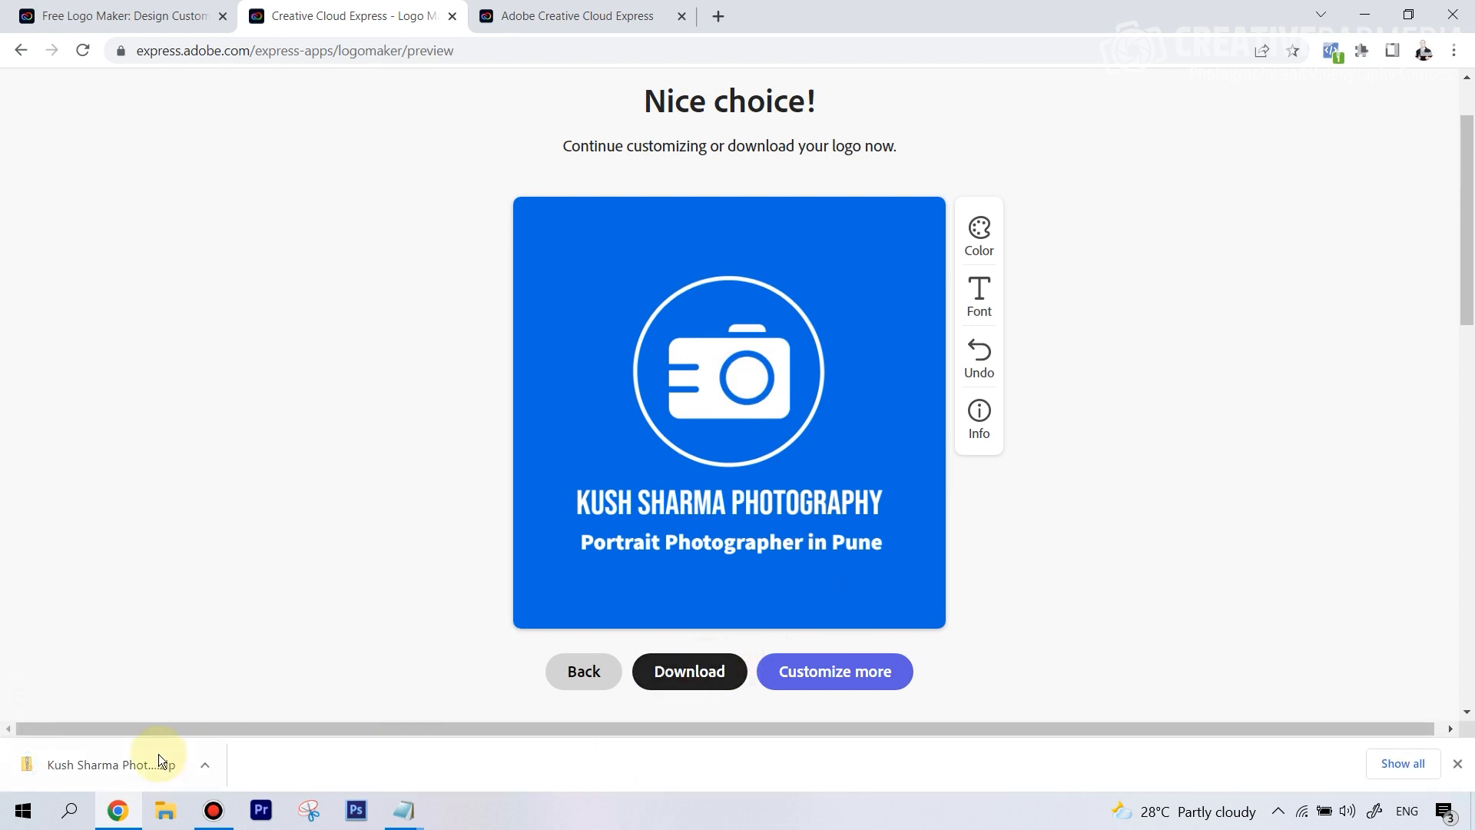
pyautogui.rightClick(146, 763)
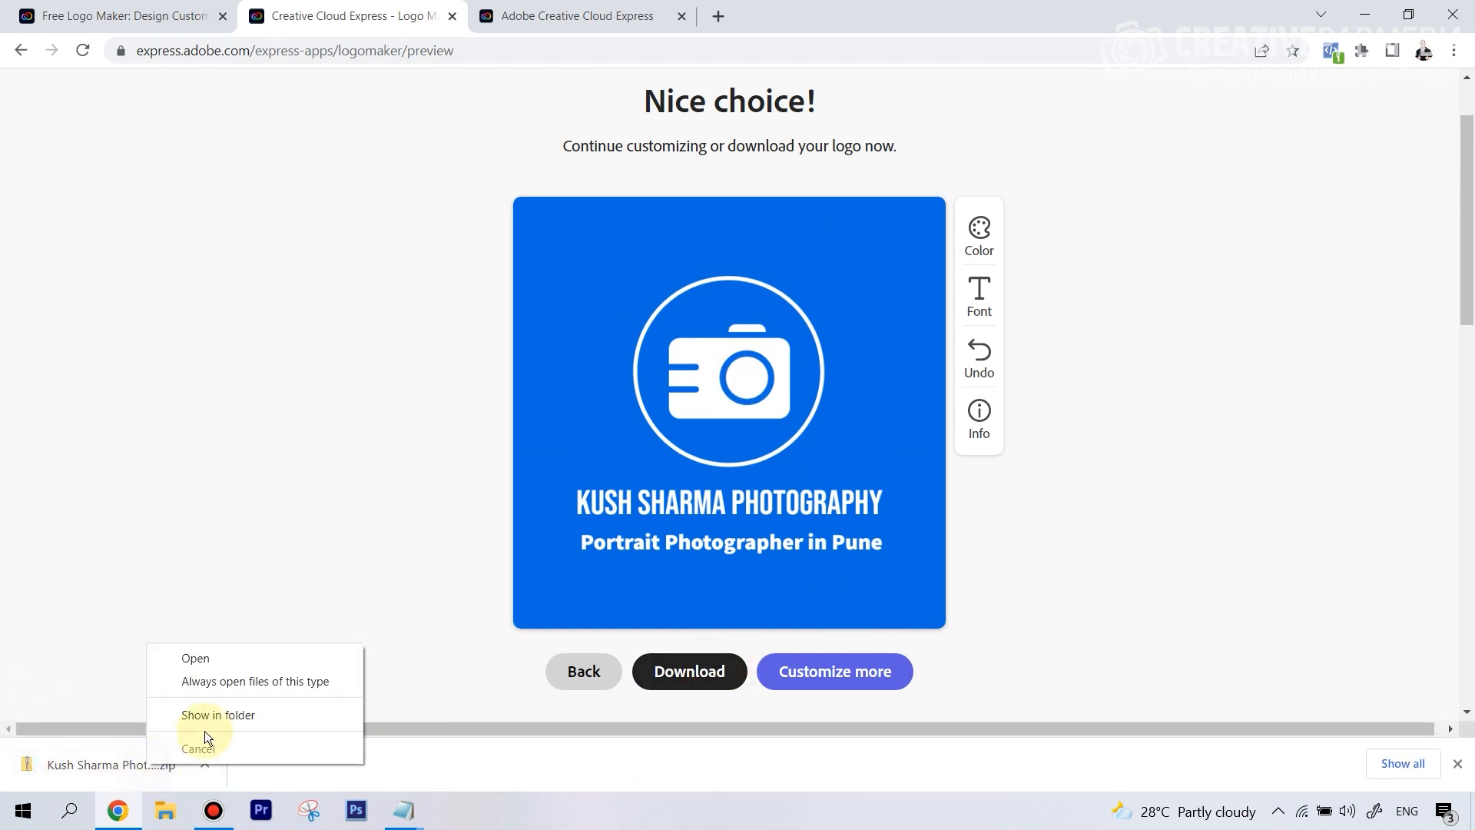
pyautogui.click(213, 720)
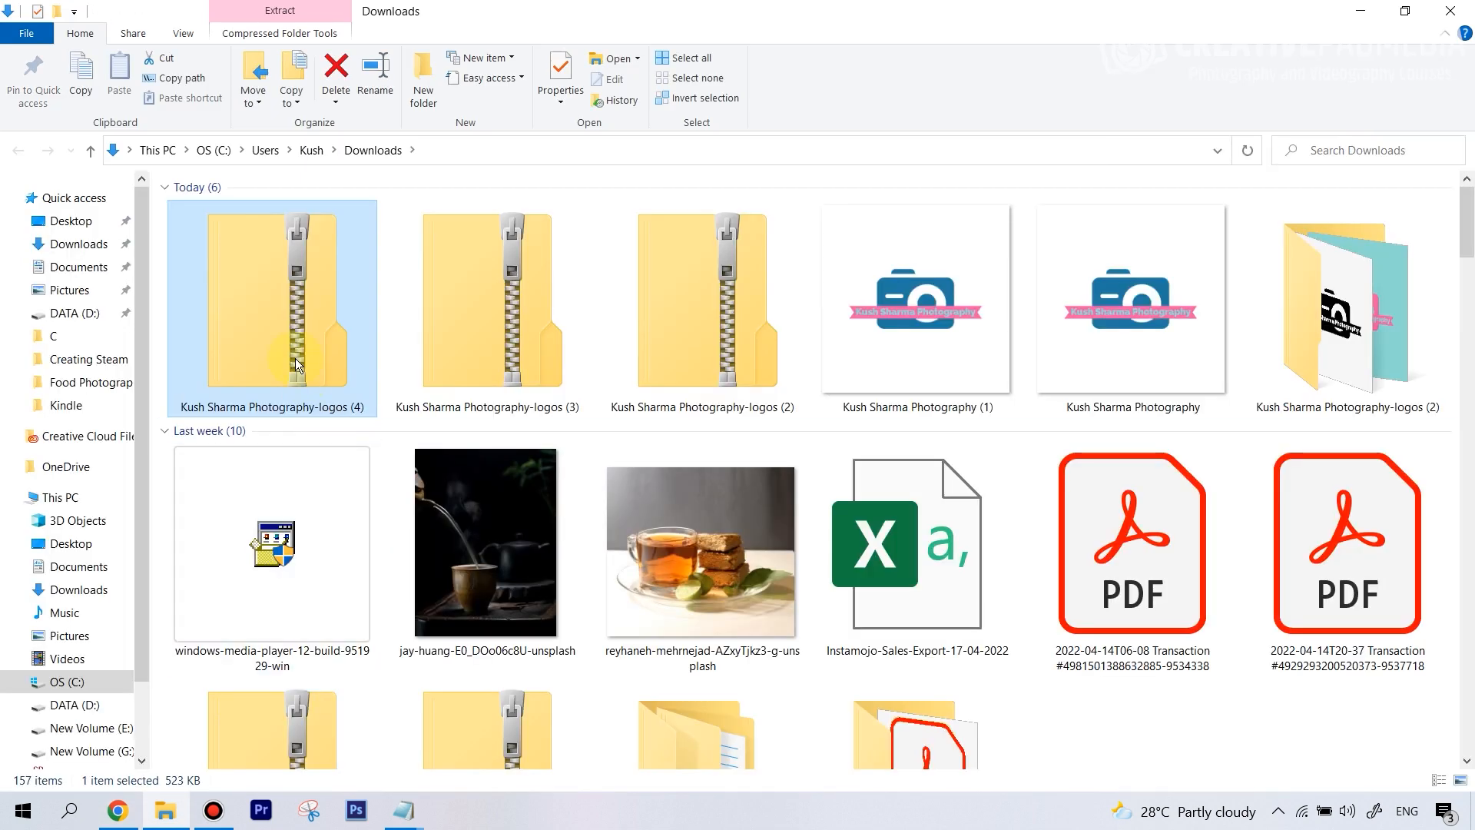
# Extract all files from the newest logo archive (4), open the extracted folder and adjust its icon view.
pyautogui.rightClick(294, 355)
pyautogui.click(365, 440)
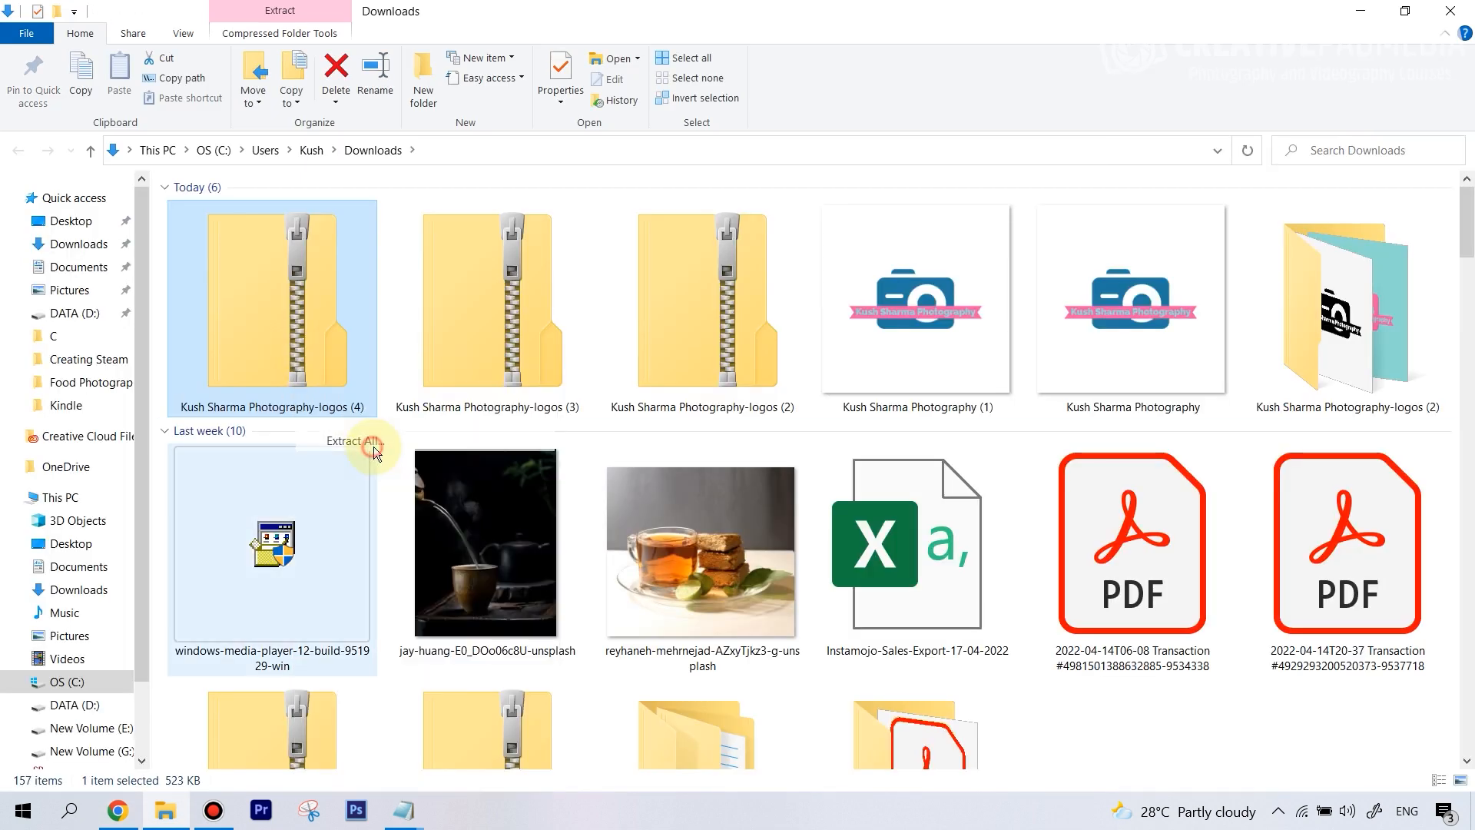
pyautogui.click(874, 606)
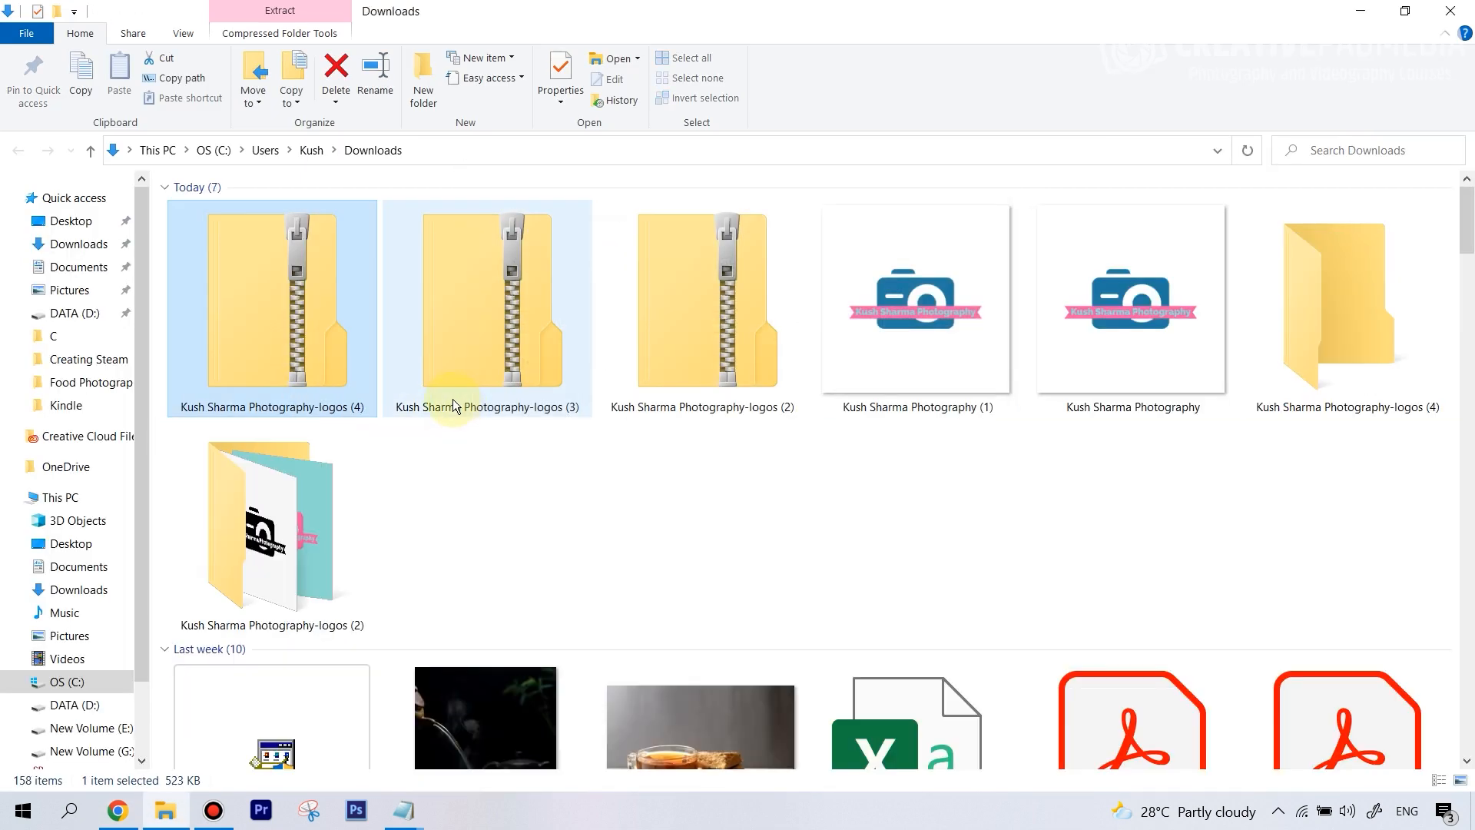
pyautogui.doubleClick(1354, 350)
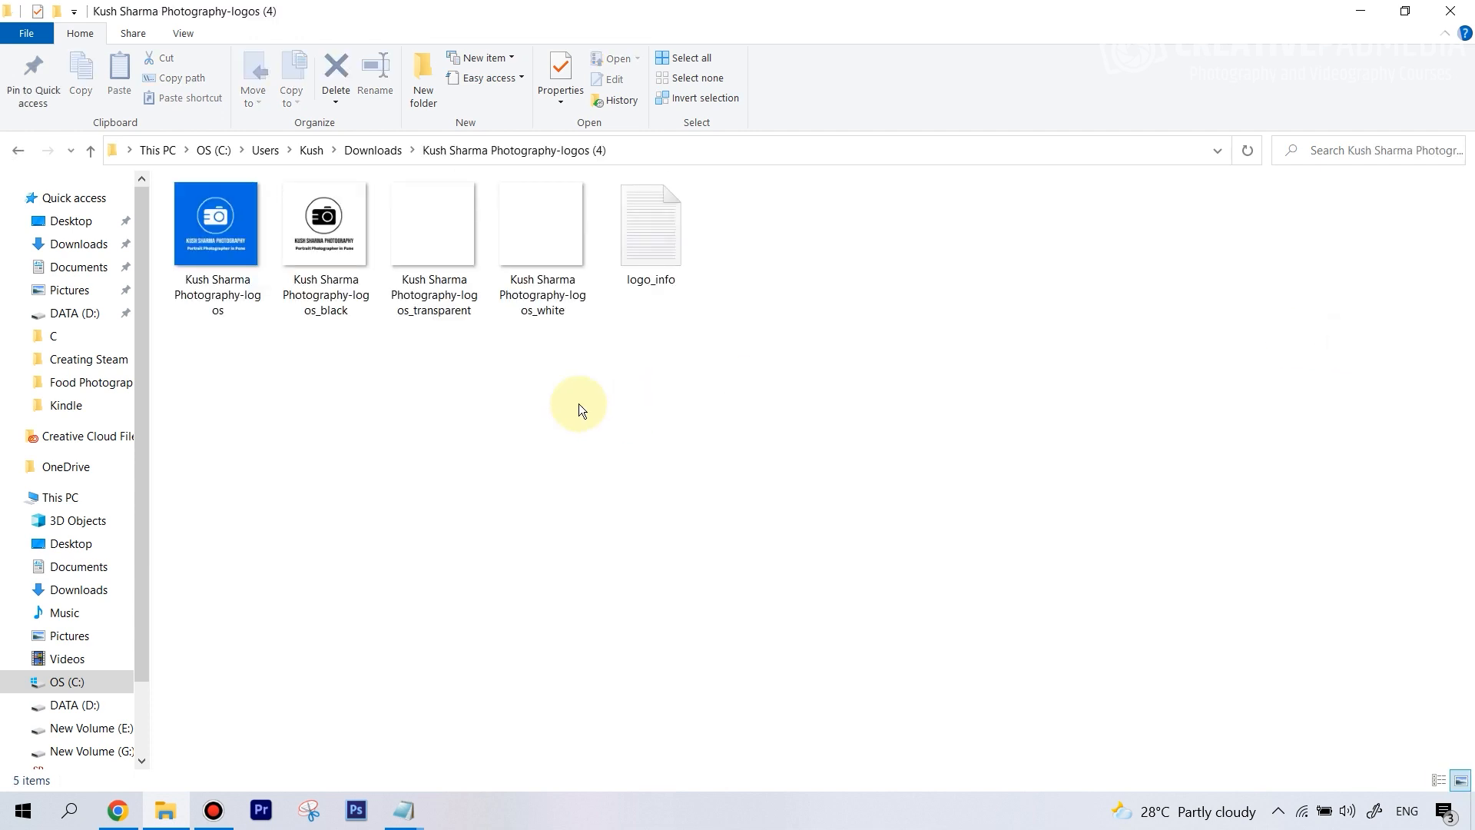
pyautogui.rightClick(535, 405)
pyautogui.moveTo(686, 421)
pyautogui.click(817, 419)
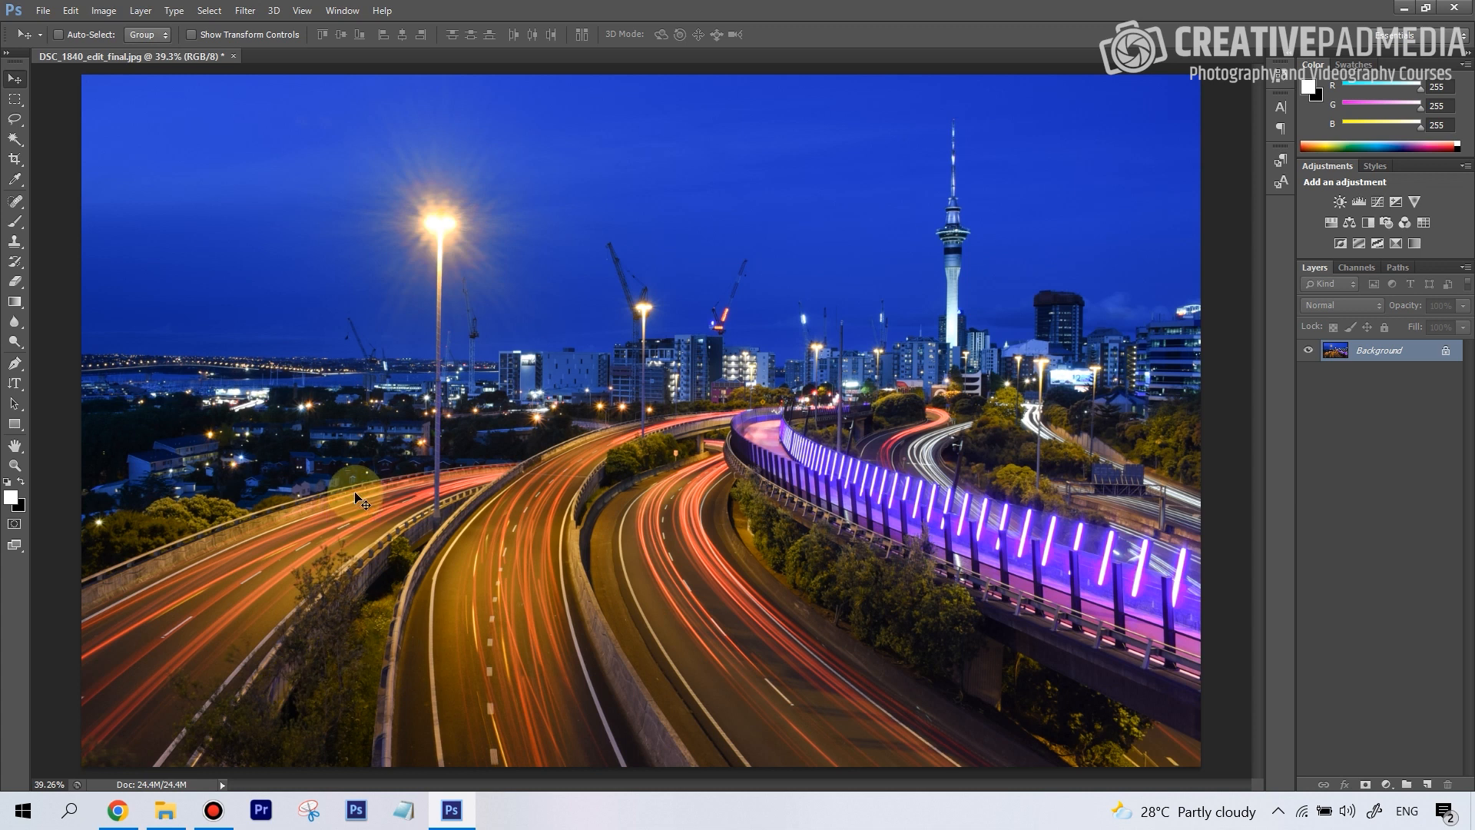
# In Photoshop, open the transparent version of the logo from the extracted logos (4) folder.
pyautogui.click(42, 10)
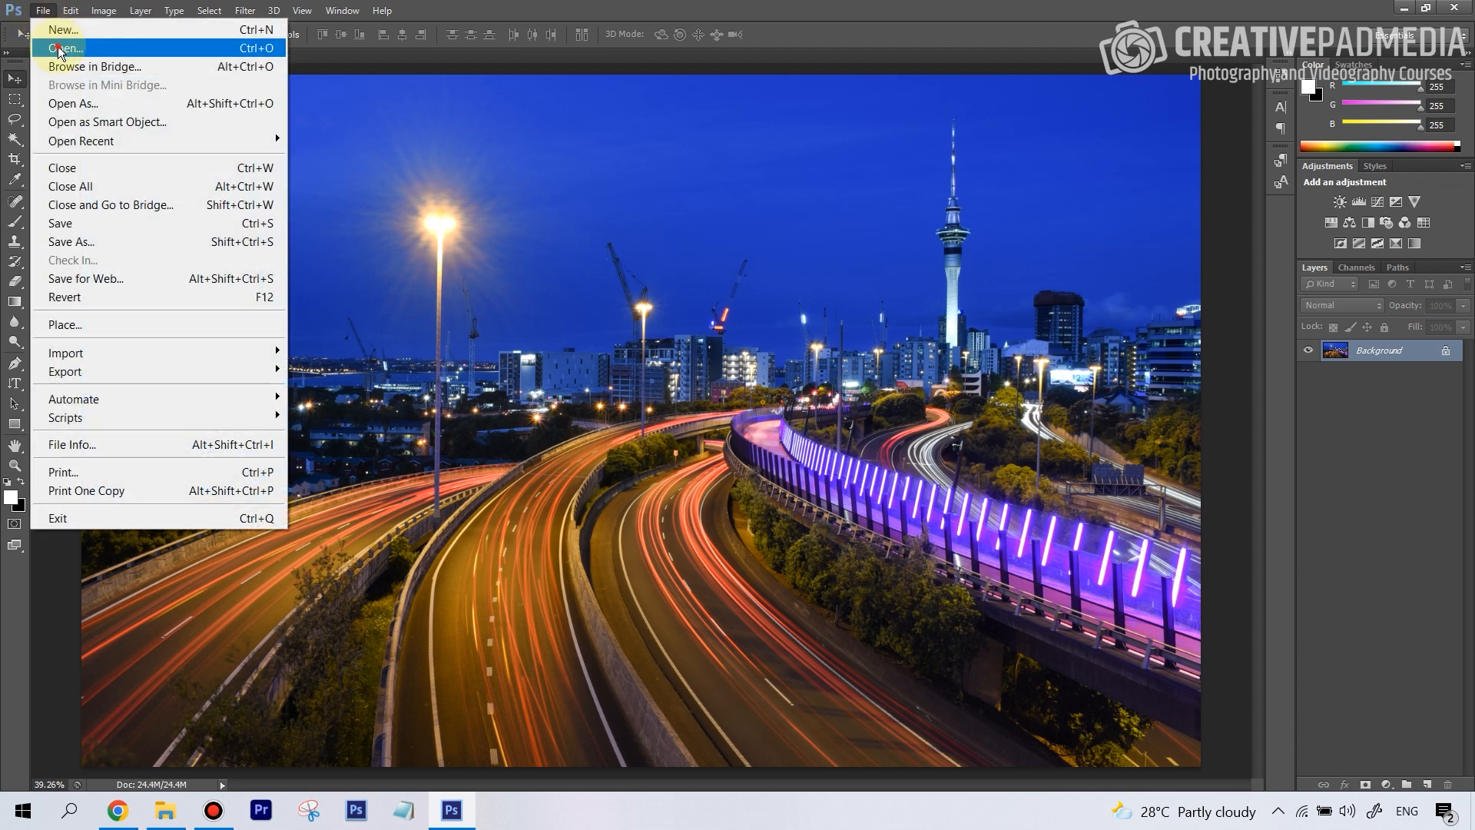
pyautogui.click(59, 49)
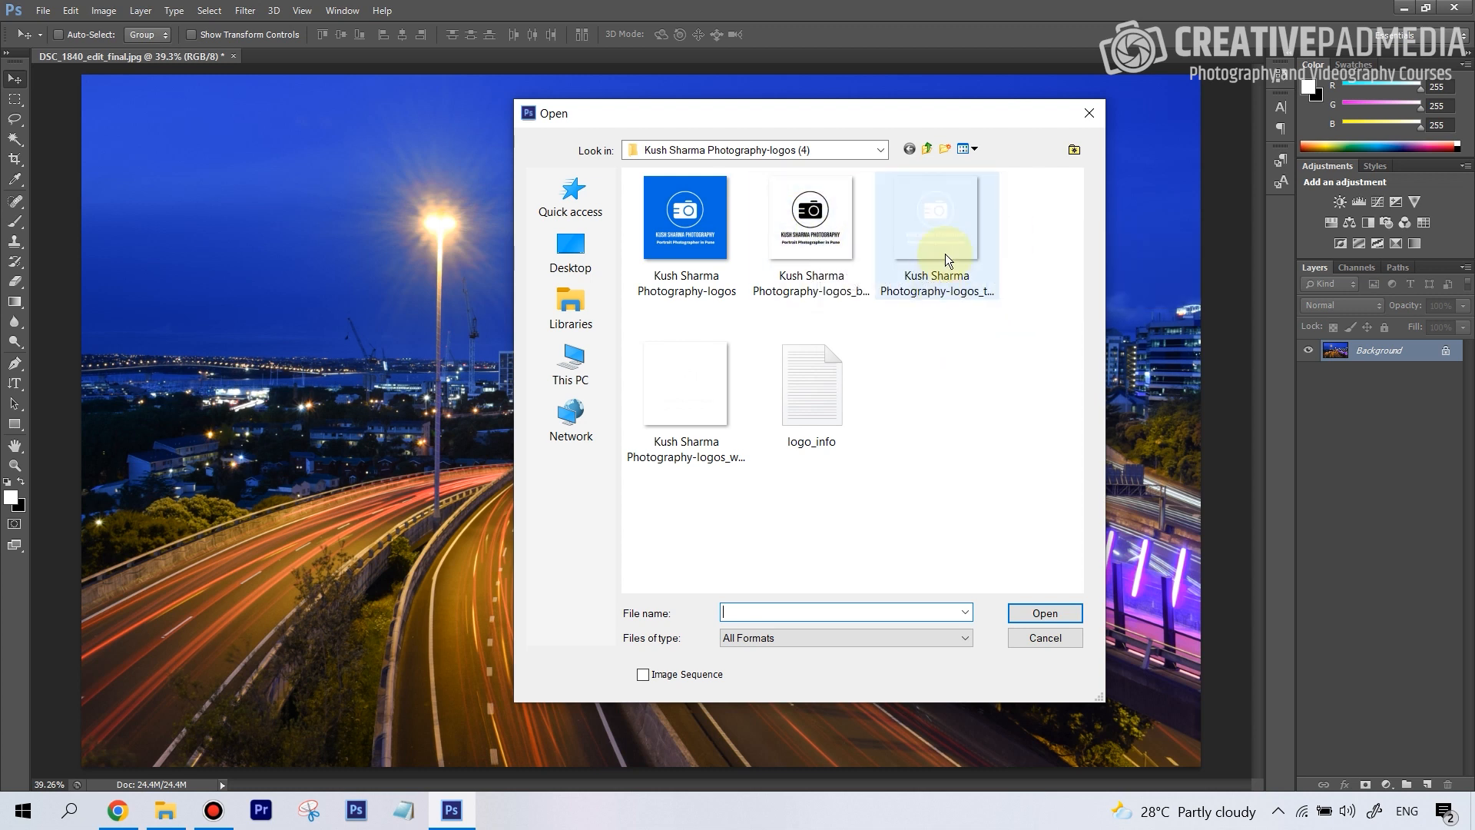
pyautogui.doubleClick(932, 237)
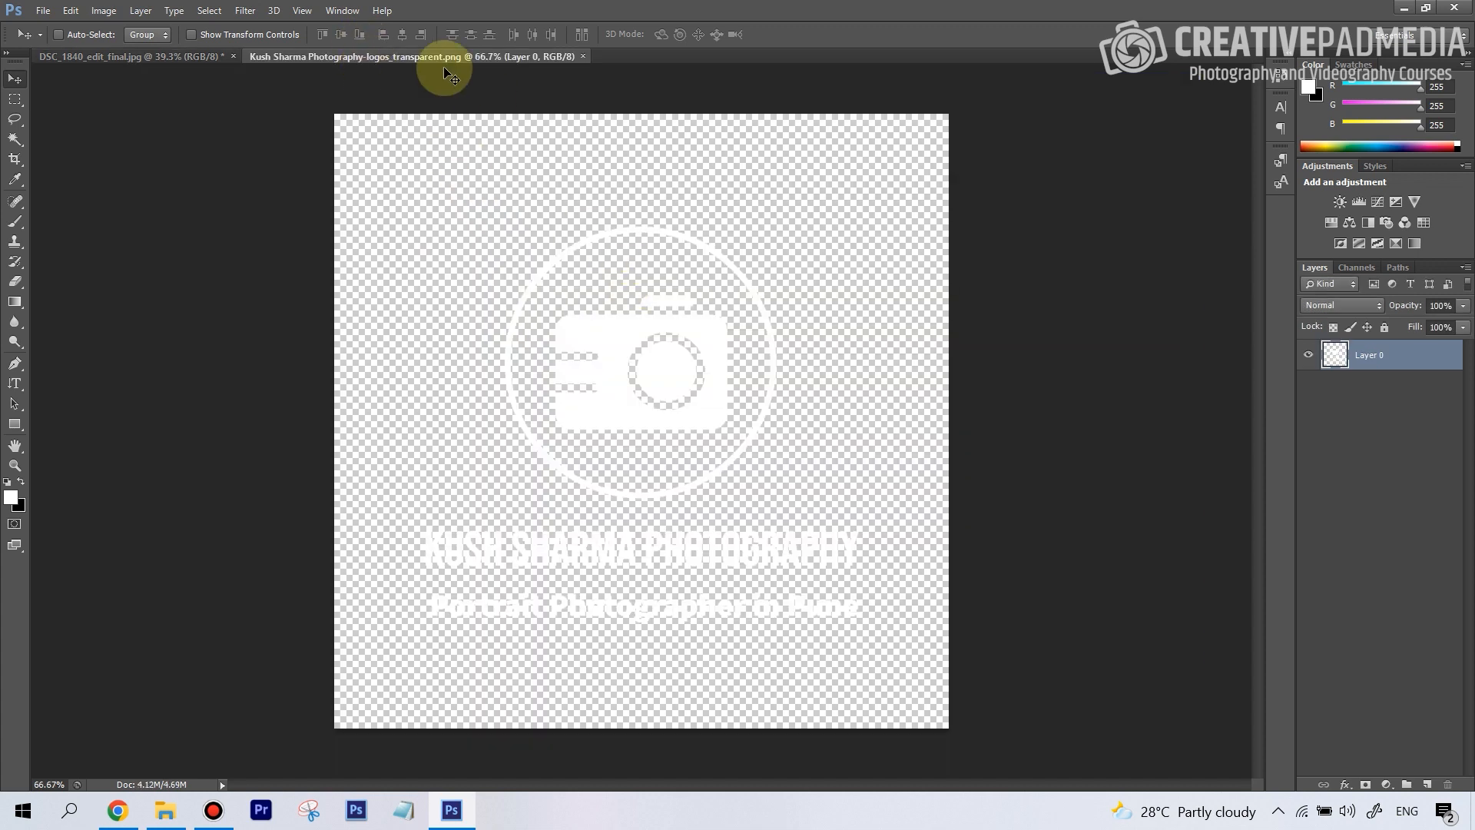
# Copy the transparent logo onto the night city photo, close the logo file, and place the logo in the photo's lower-left corner.
pyautogui.moveTo(459, 74); pyautogui.dragTo(579, 154)
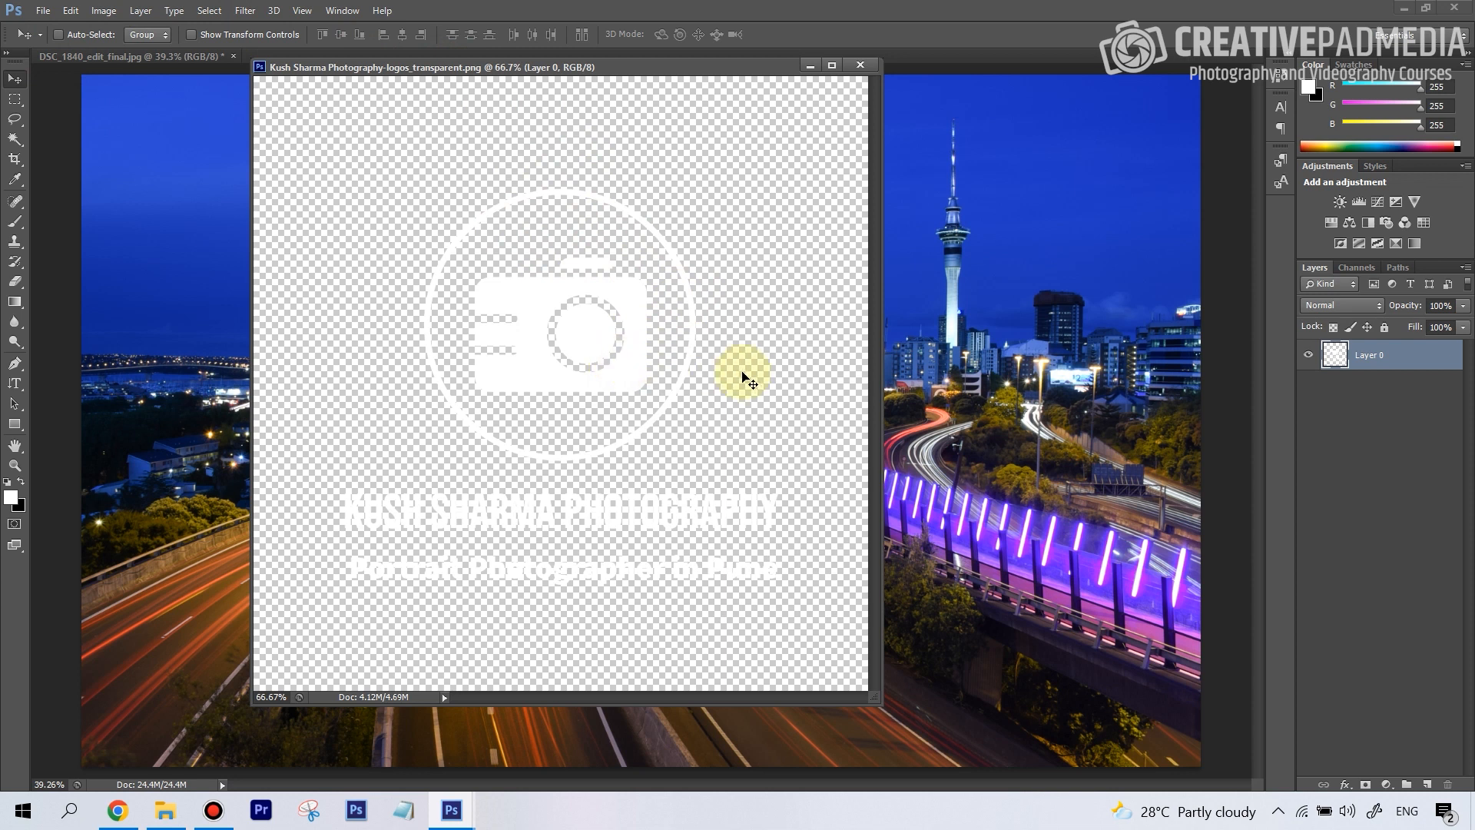
pyautogui.moveTo(586, 371); pyautogui.dragTo(976, 439)
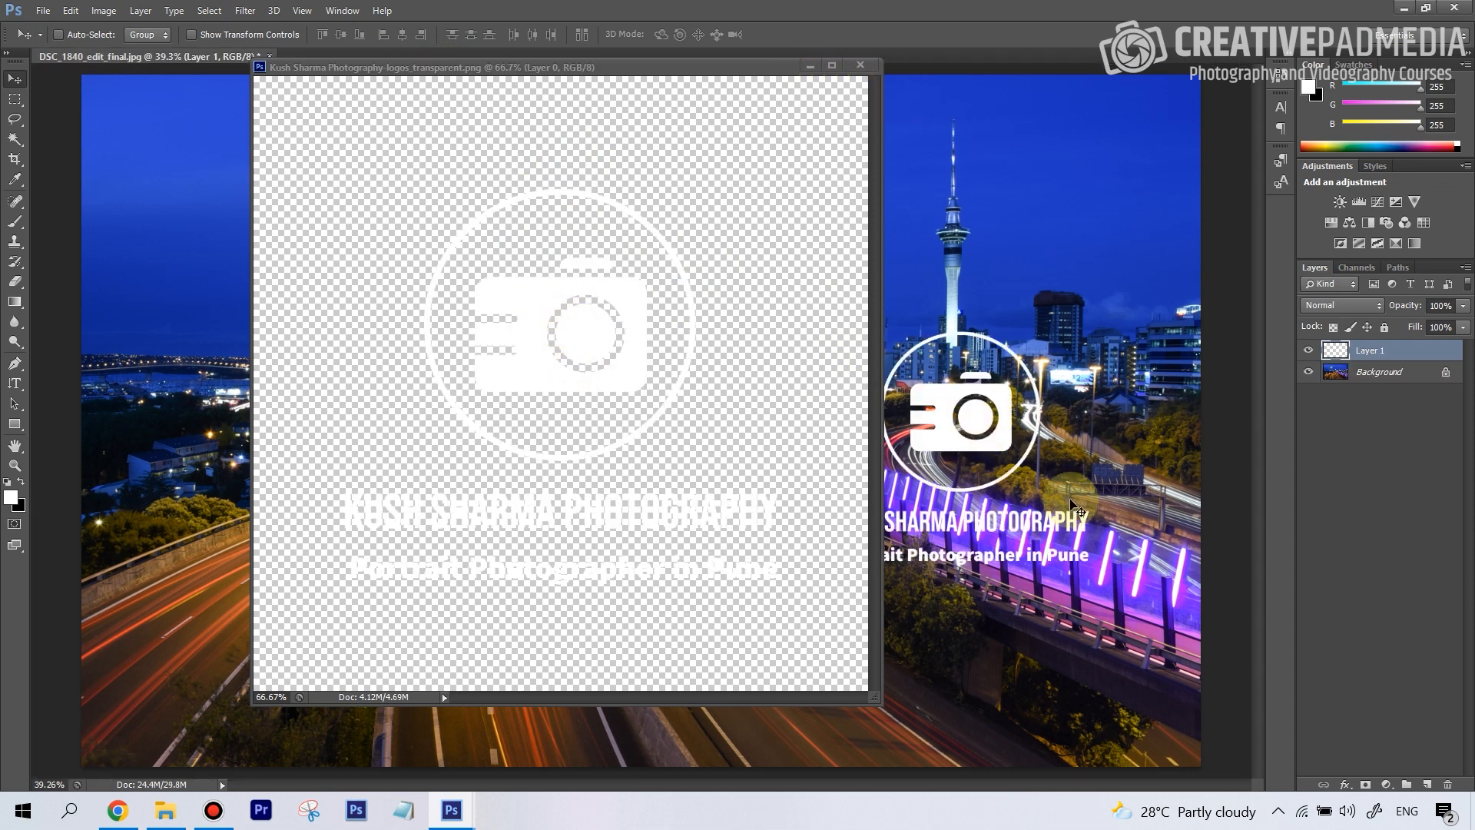
pyautogui.click(862, 67)
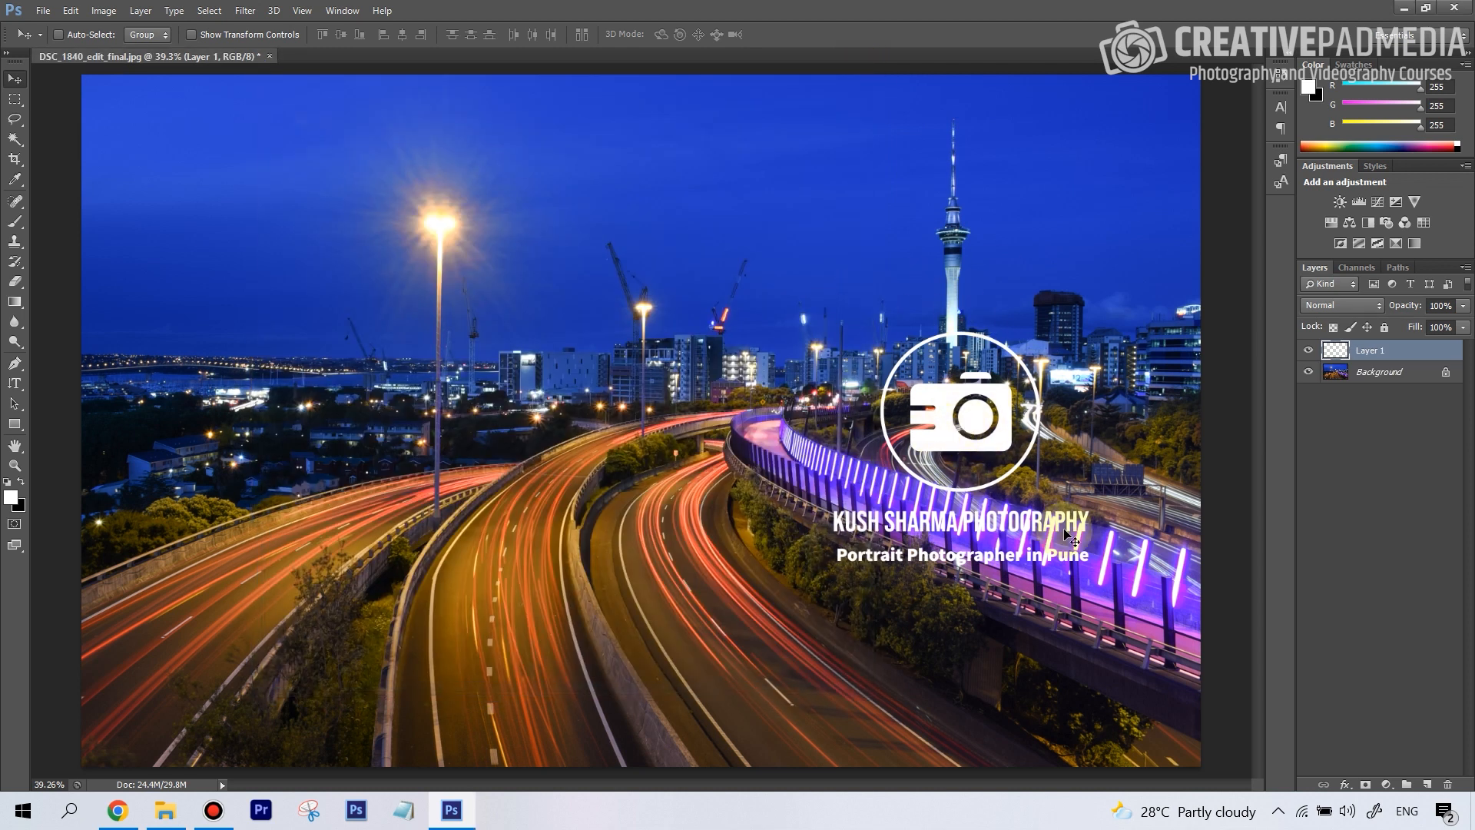
pyautogui.moveTo(985, 452); pyautogui.dragTo(215, 645)
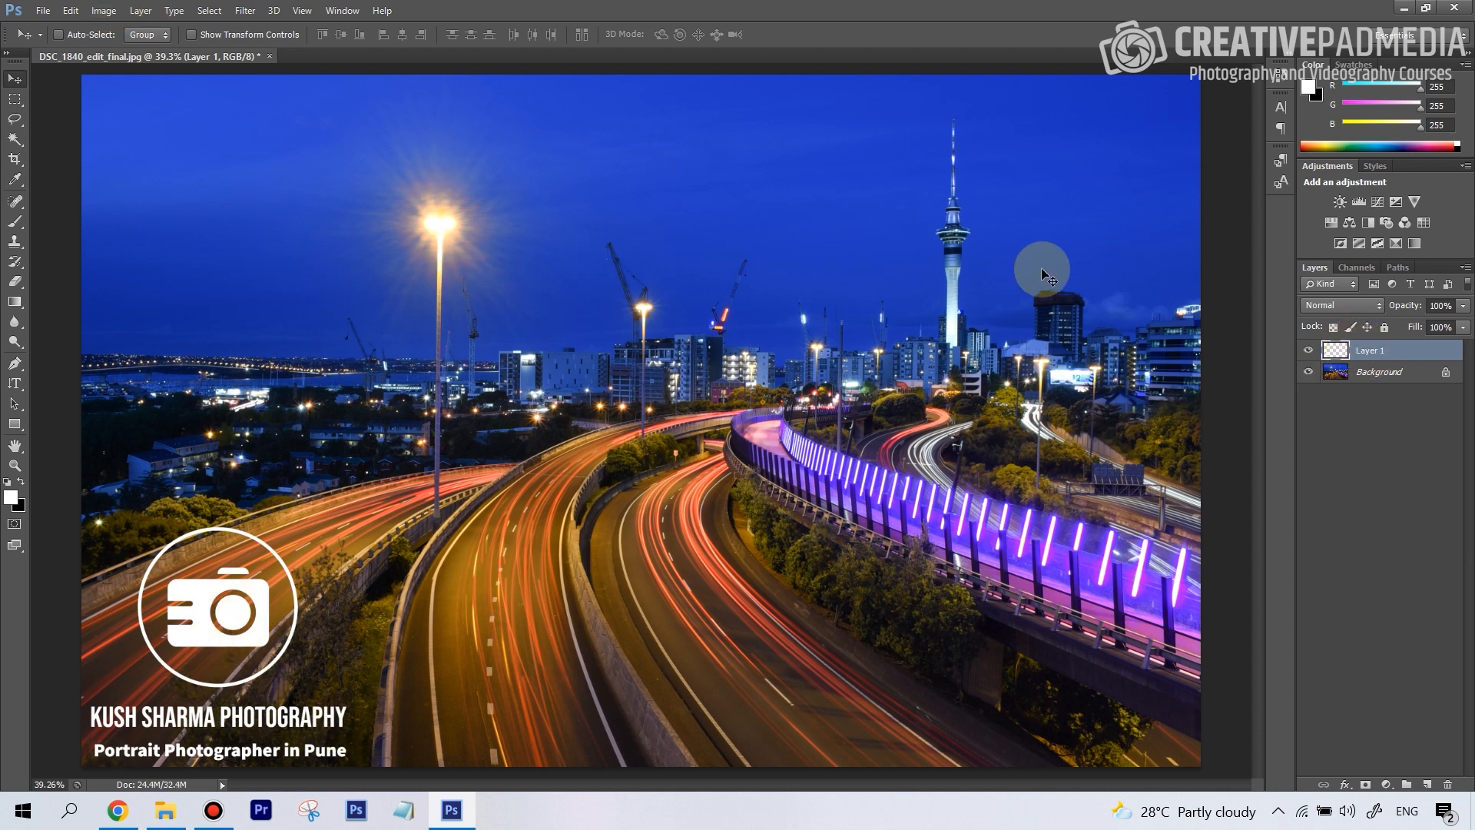
pyautogui.click(70, 10)
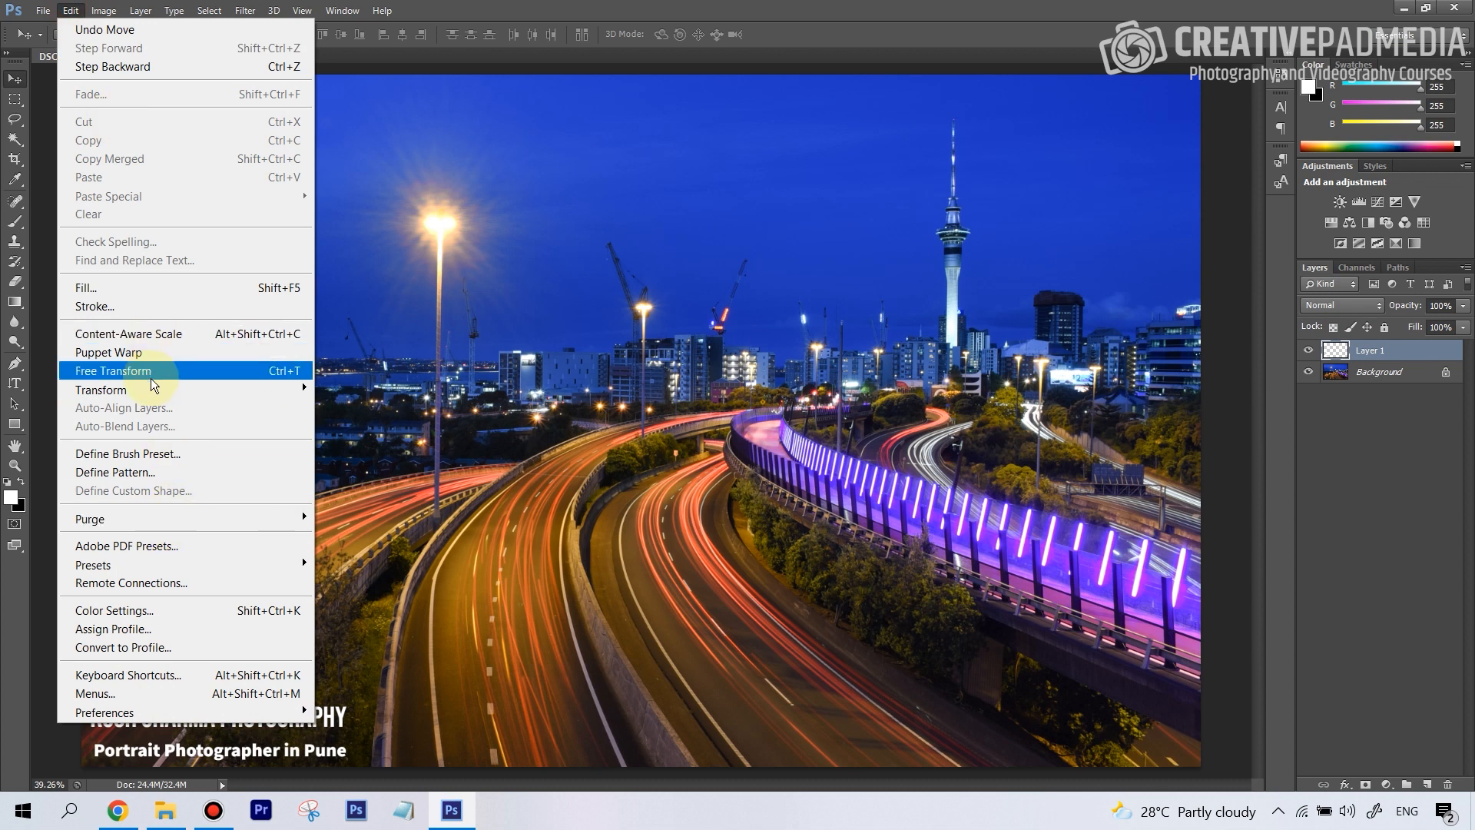
pyautogui.moveTo(181, 390)
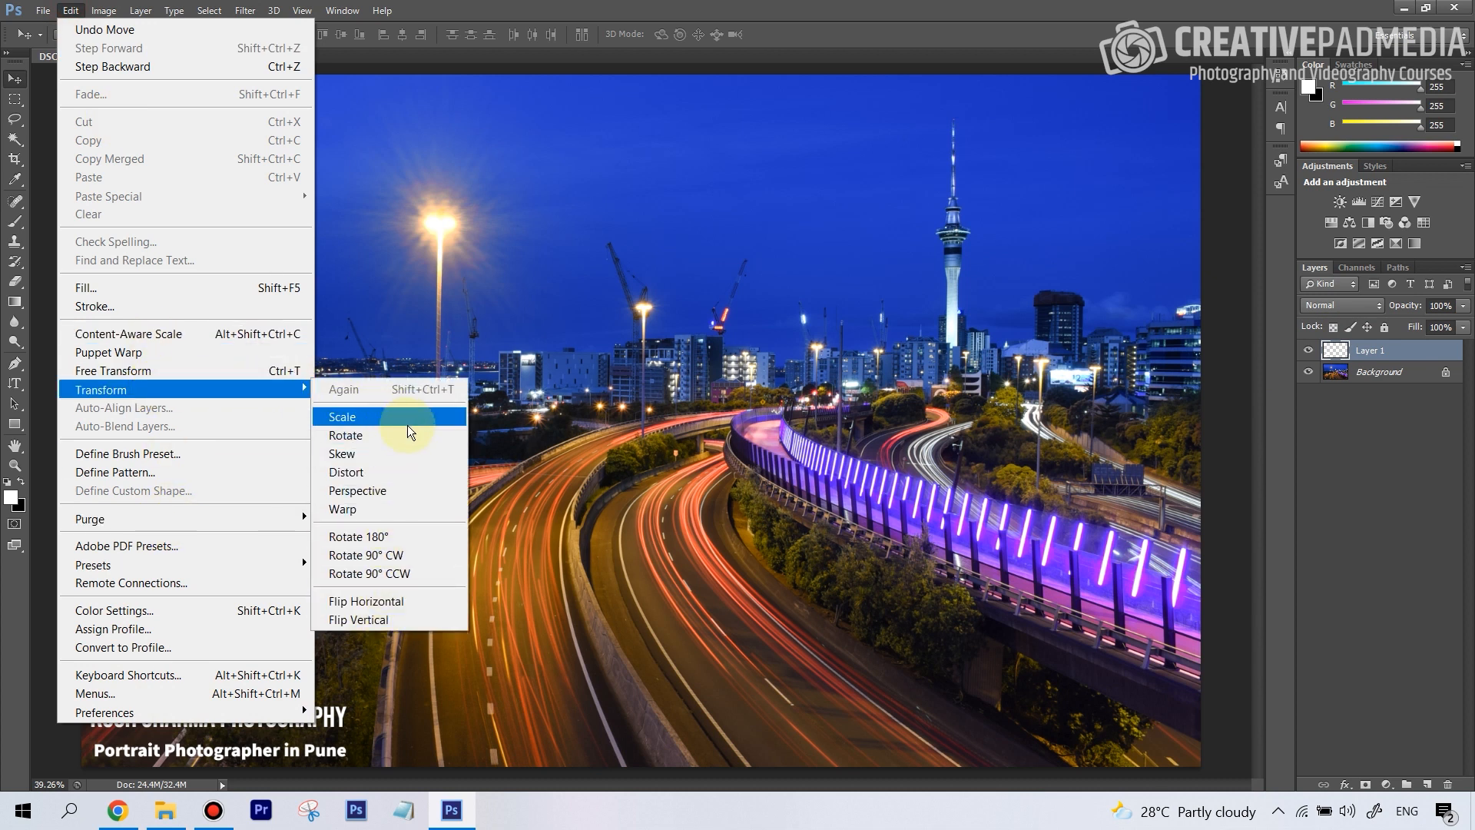
pyautogui.click(1402, 353)
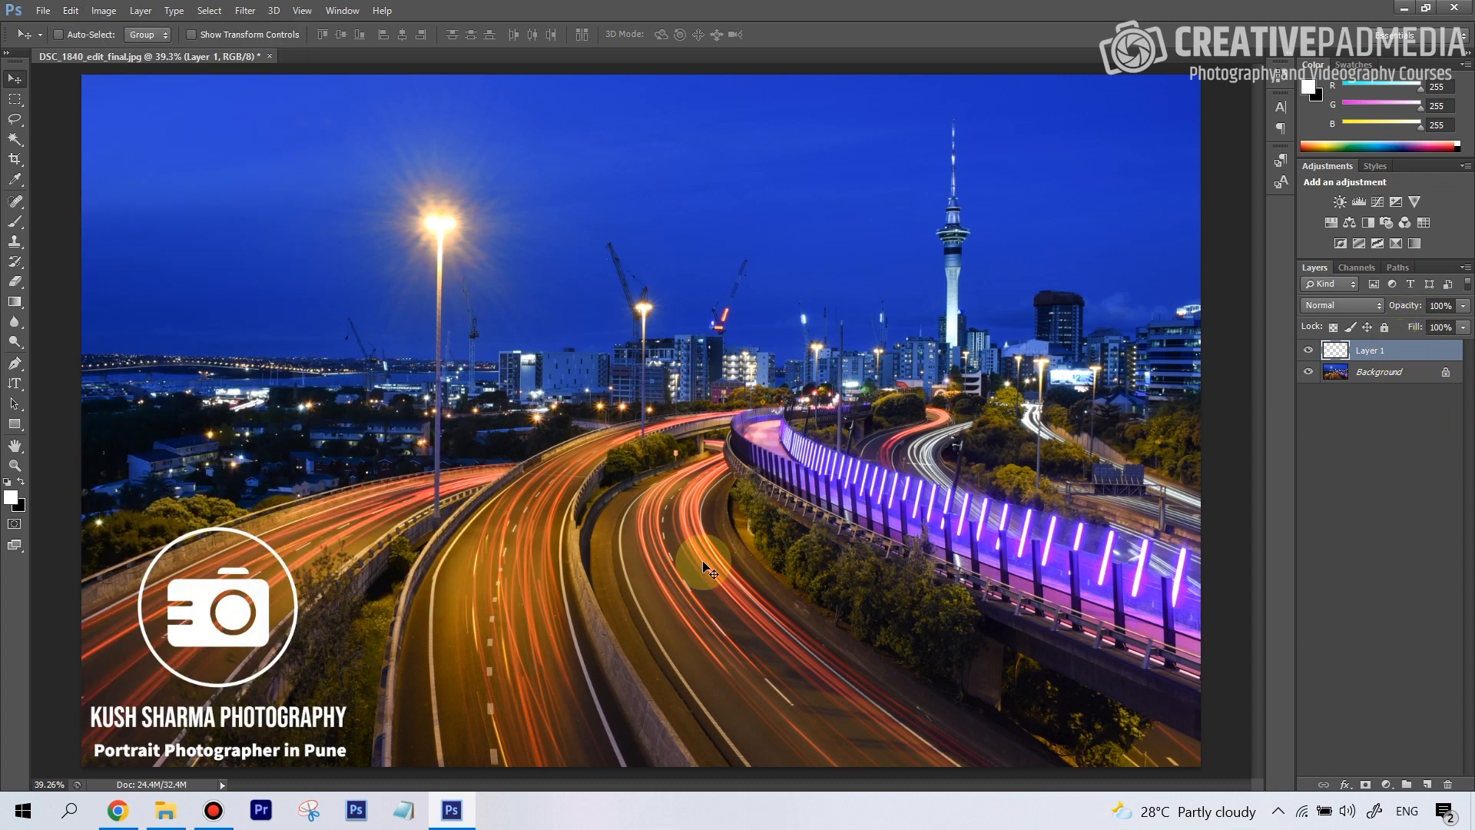
# Scale the logo down to about half its size in the photo's lower-left corner and reduce its layer opacity.
pyautogui.hotkey('ctrl', 't')
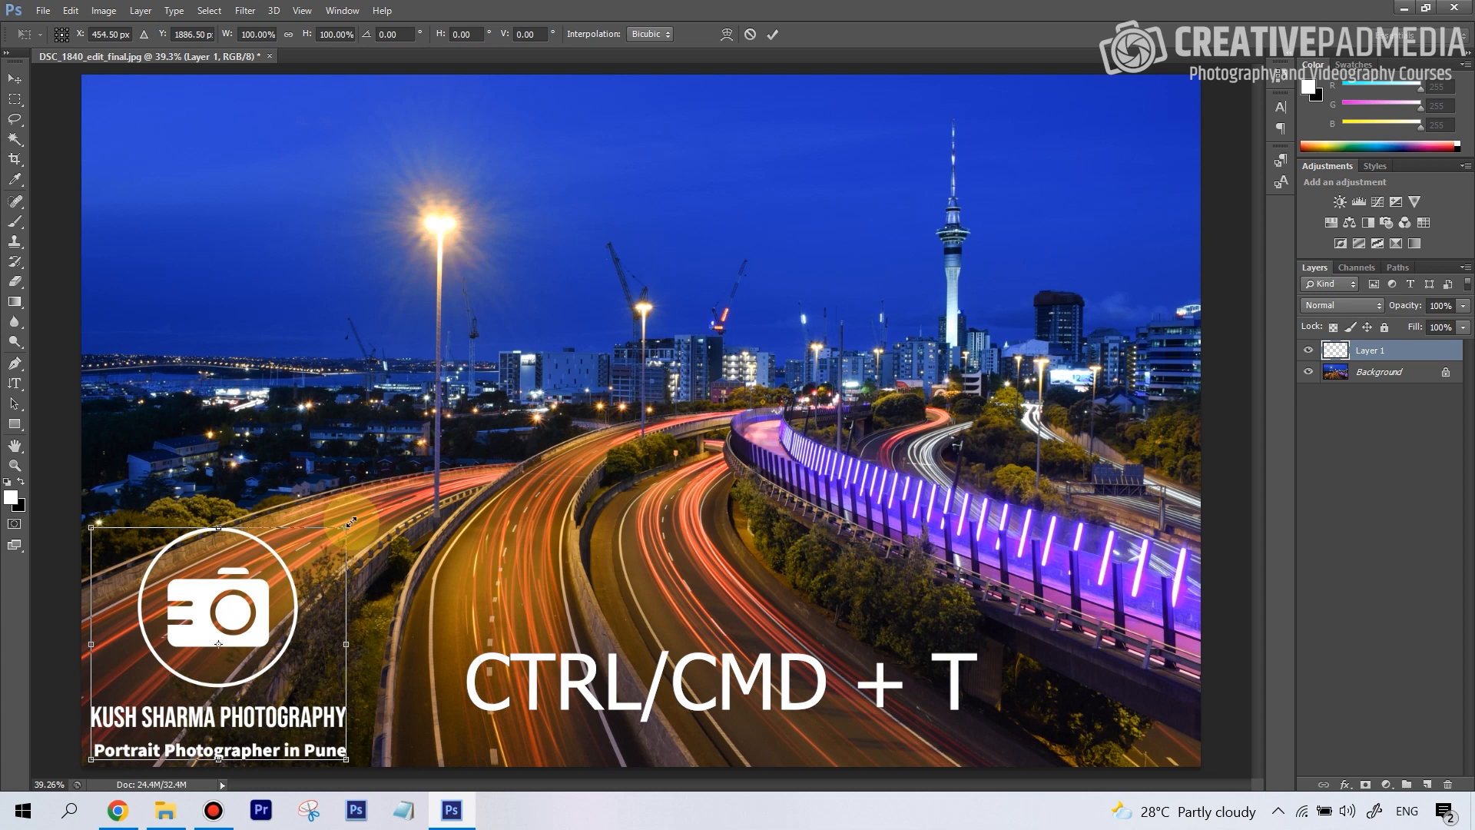
pyautogui.moveTo(347, 523); pyautogui.dragTo(221, 629)
pyautogui.press('Return')
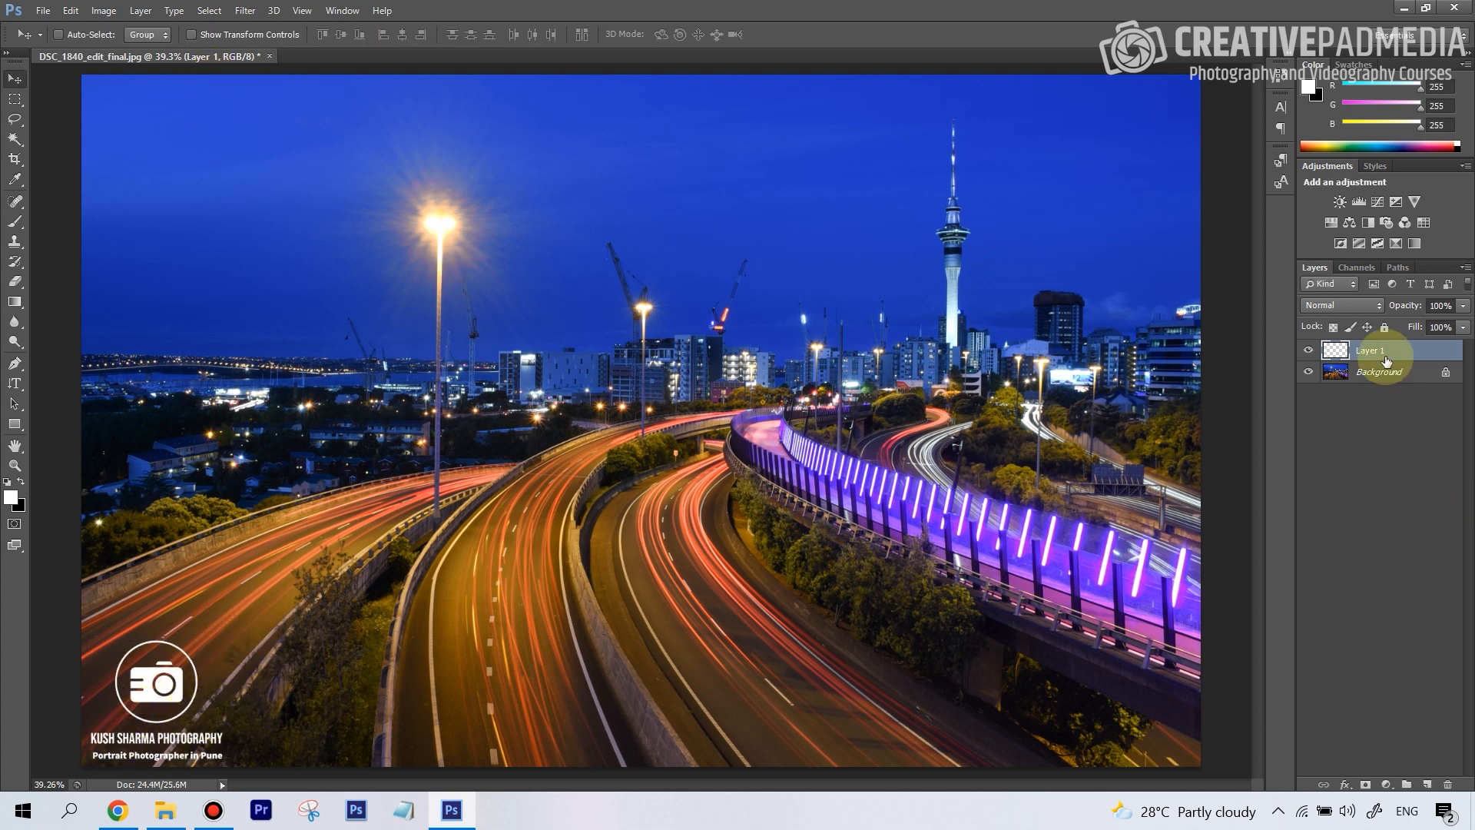
pyautogui.click(1463, 326)
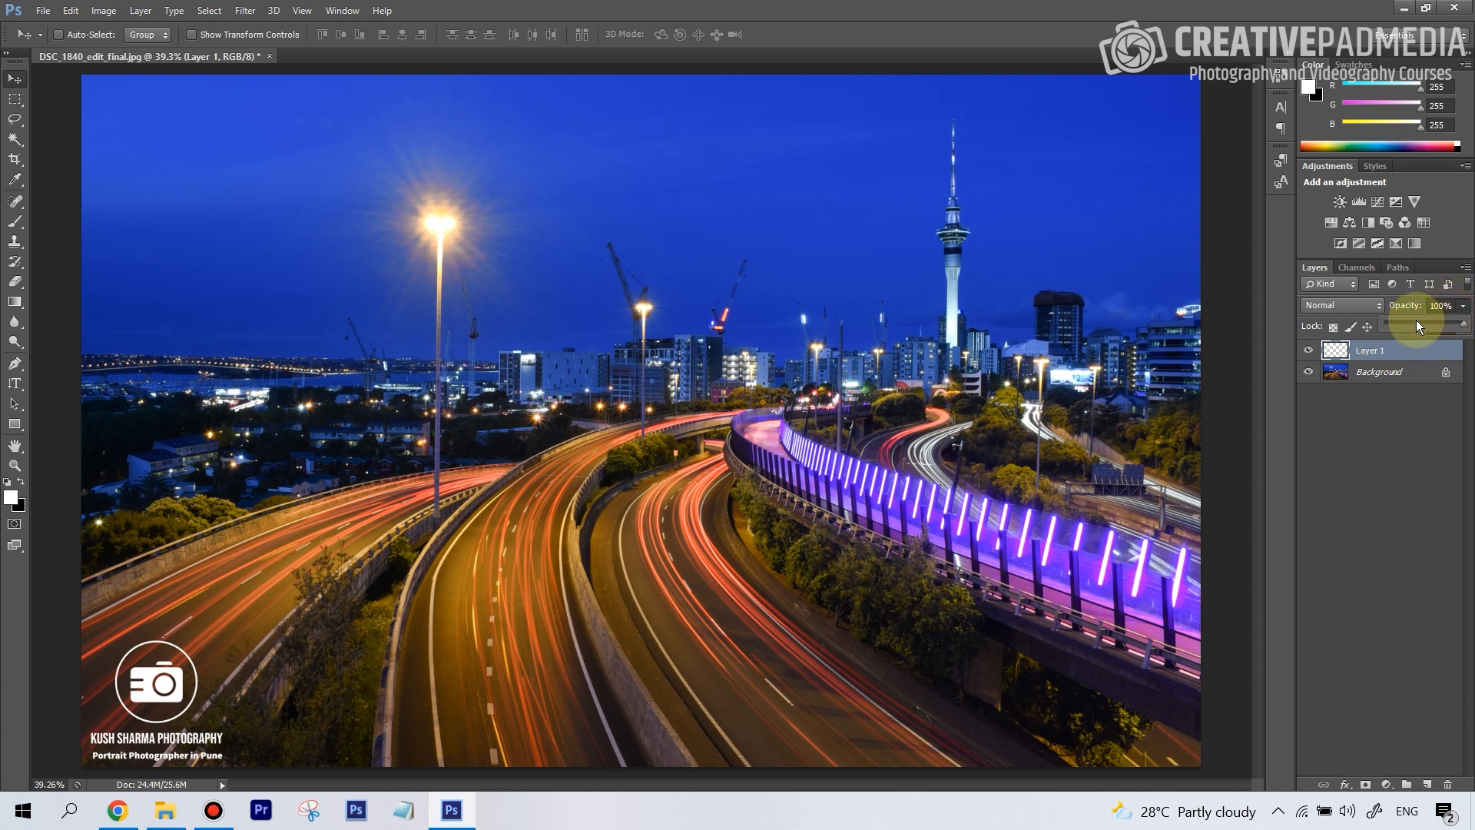
pyautogui.moveTo(1417, 323)
pyautogui.mouseDown()
pyautogui.moveTo(1430, 321)
pyautogui.moveTo(1399, 325)
pyautogui.mouseUp()
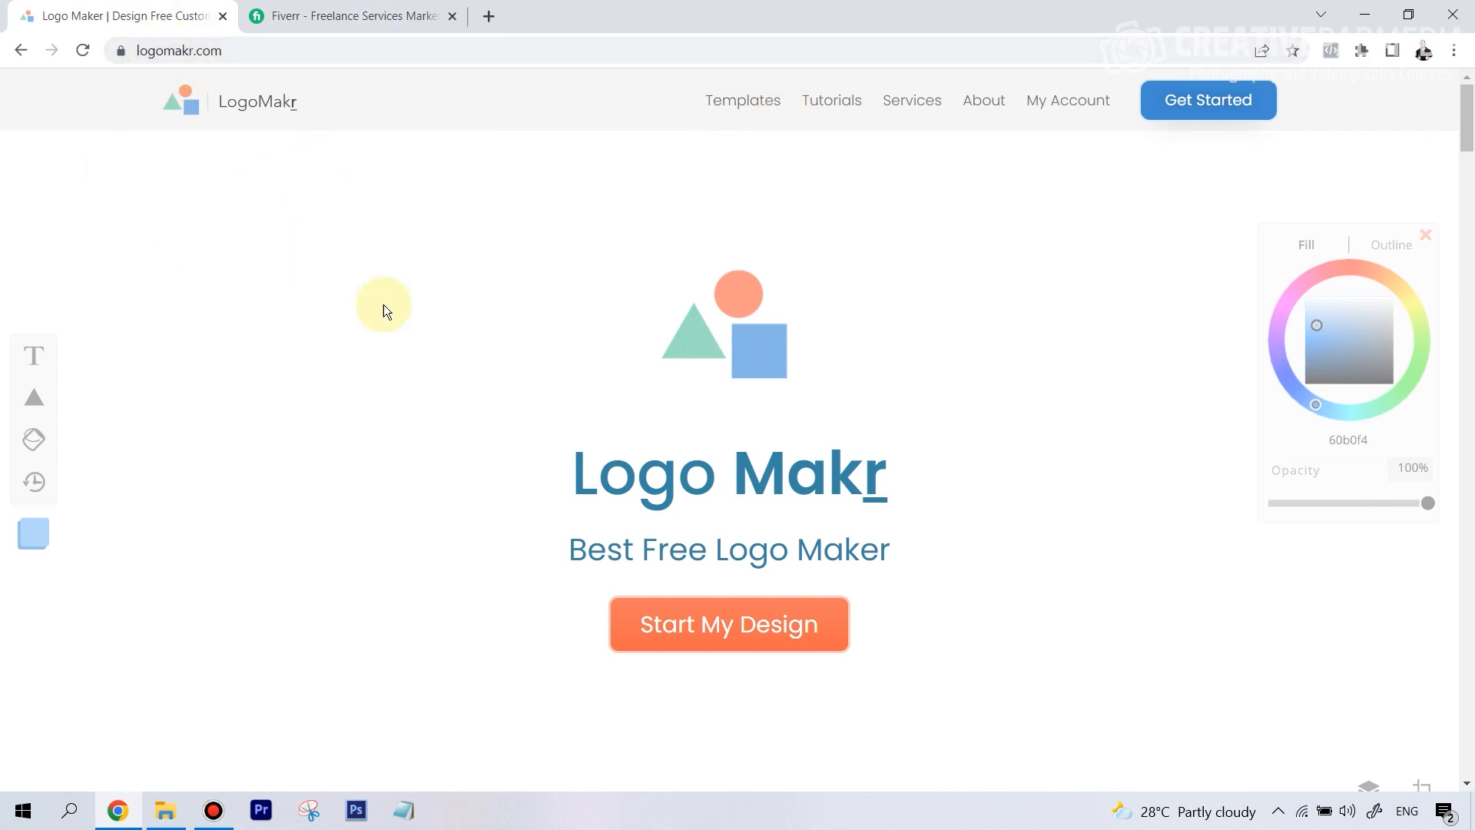
# Start a new design in LogoMakr and open the Lighthouse Pro Logos design template.
pyautogui.click(794, 637)
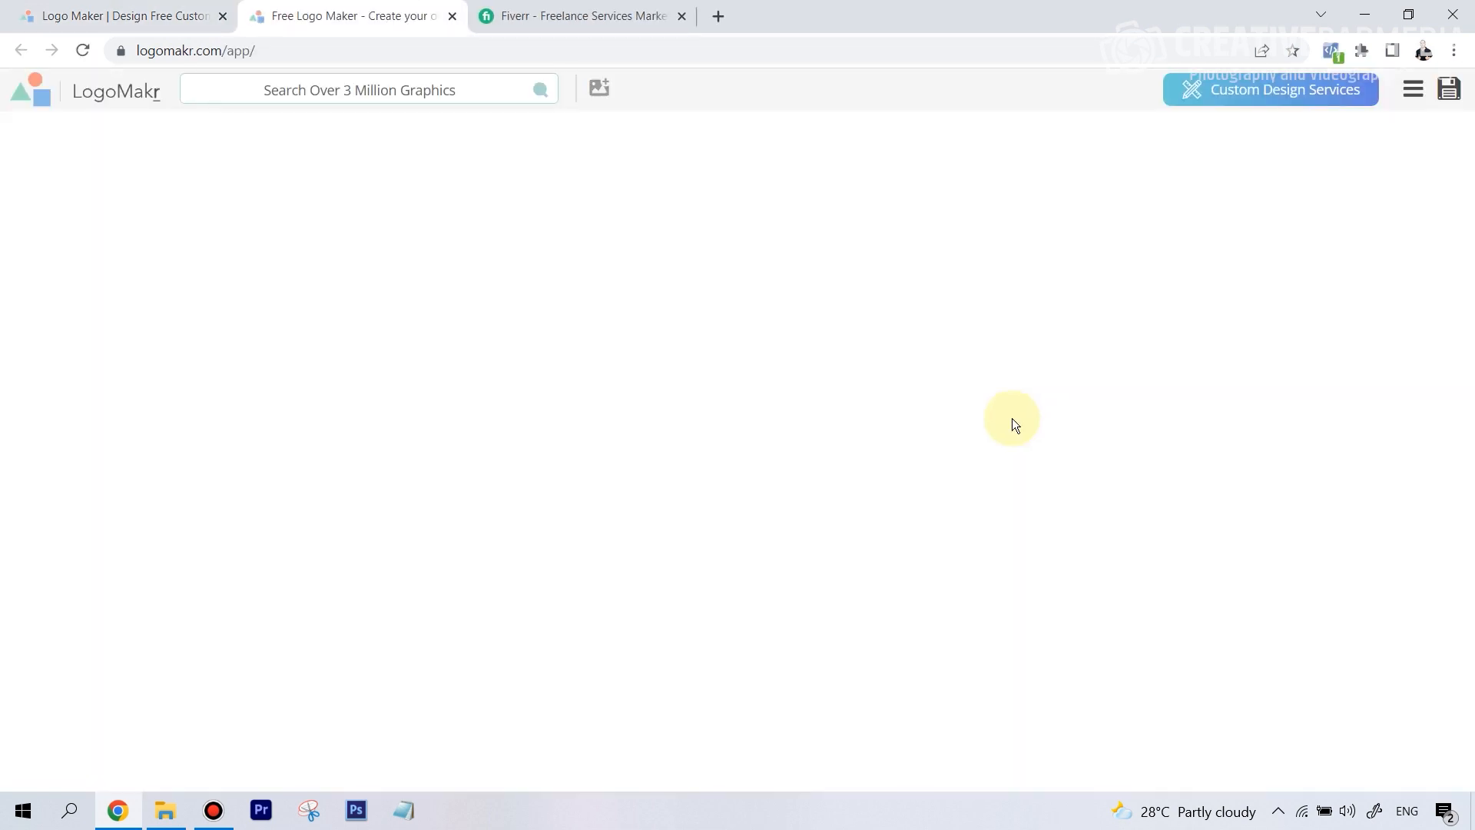
pyautogui.click(738, 373)
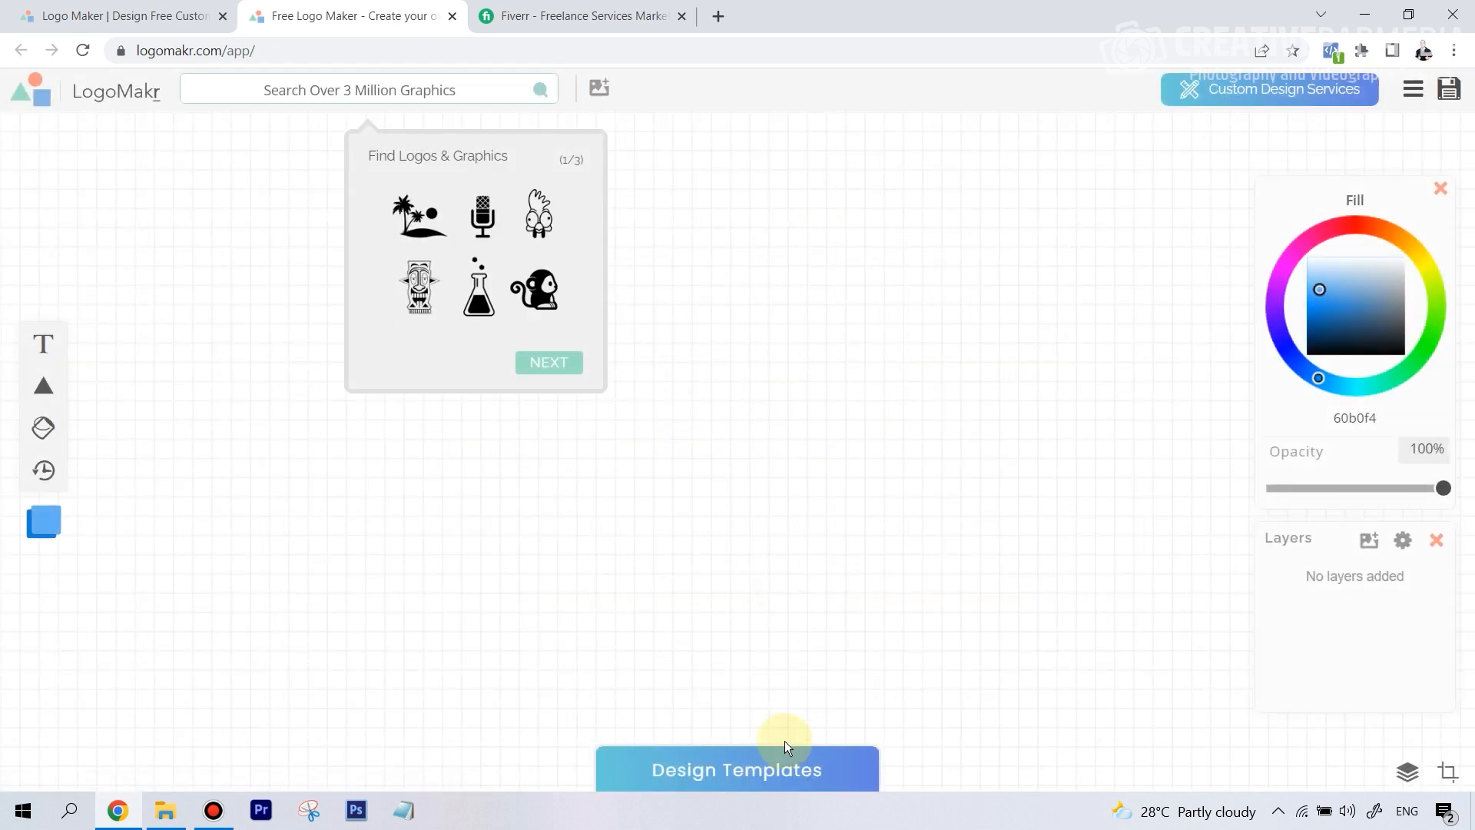
pyautogui.click(763, 781)
pyautogui.scroll(-5, 962, 576)
pyautogui.scroll(-15, 963, 576)
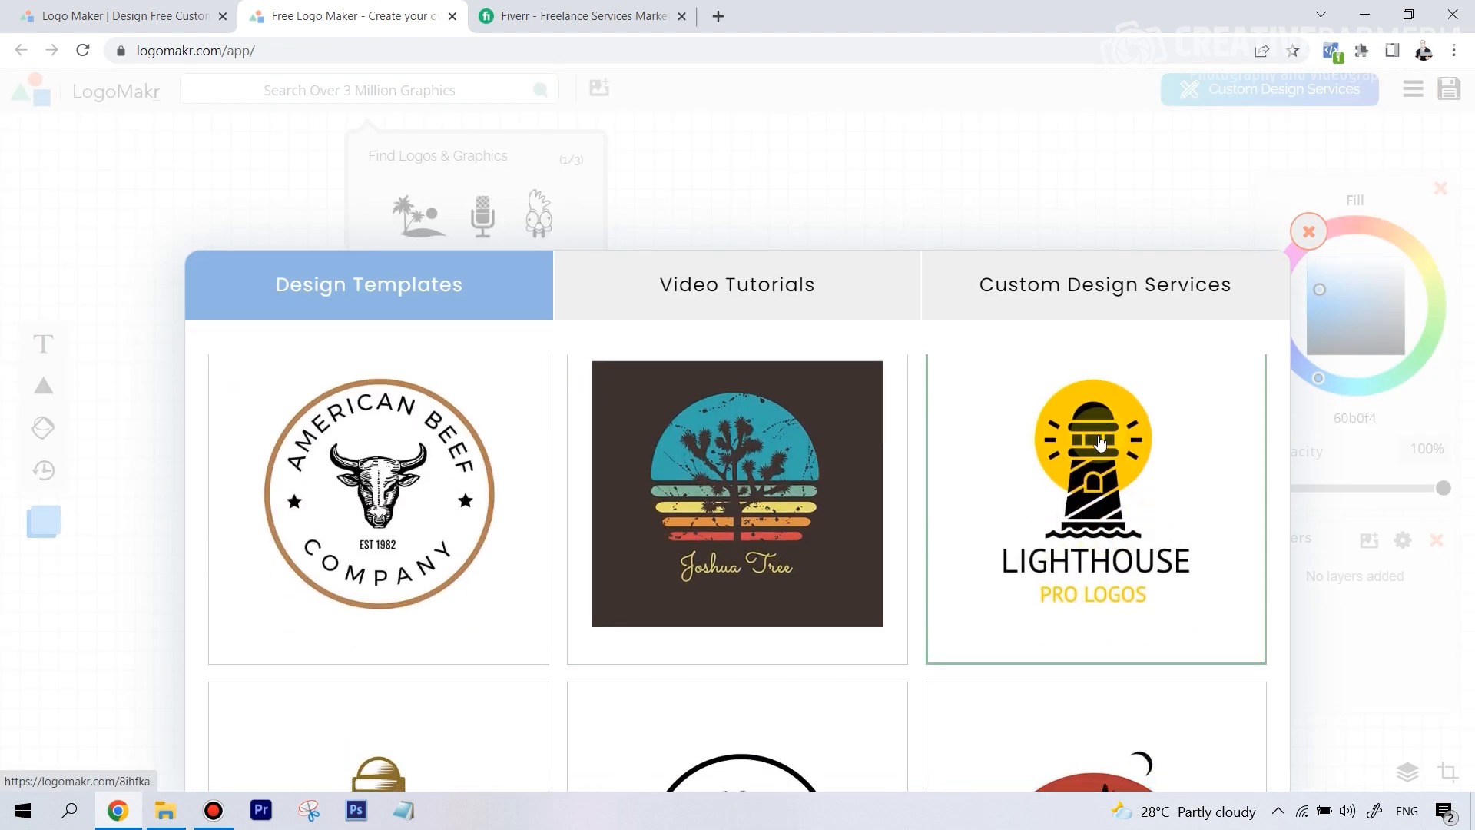
pyautogui.click(1115, 486)
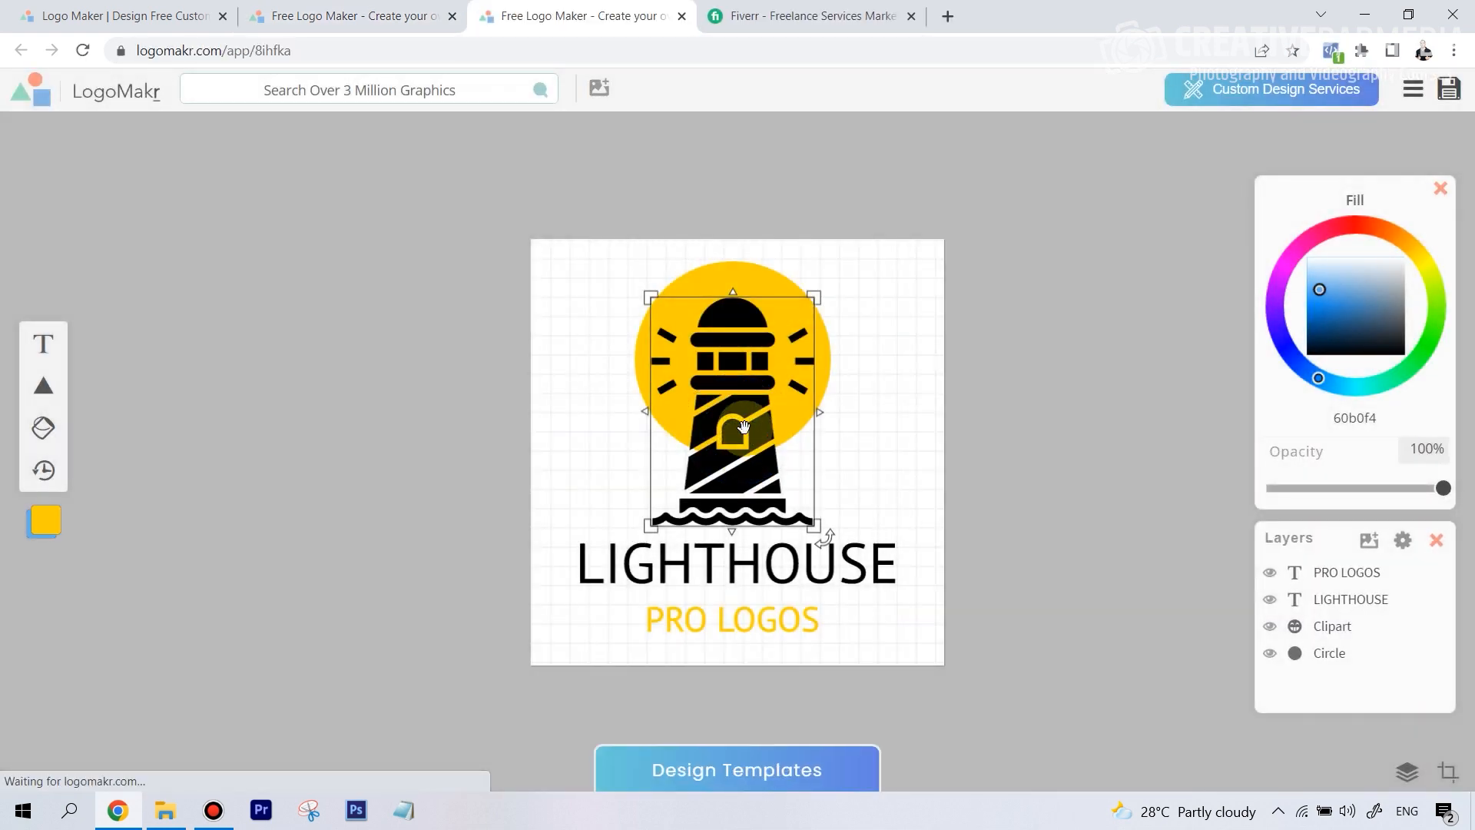
# Delete the yellow circle and the lighthouse clipart from the template, keeping the two text lines.
pyautogui.click(744, 427)
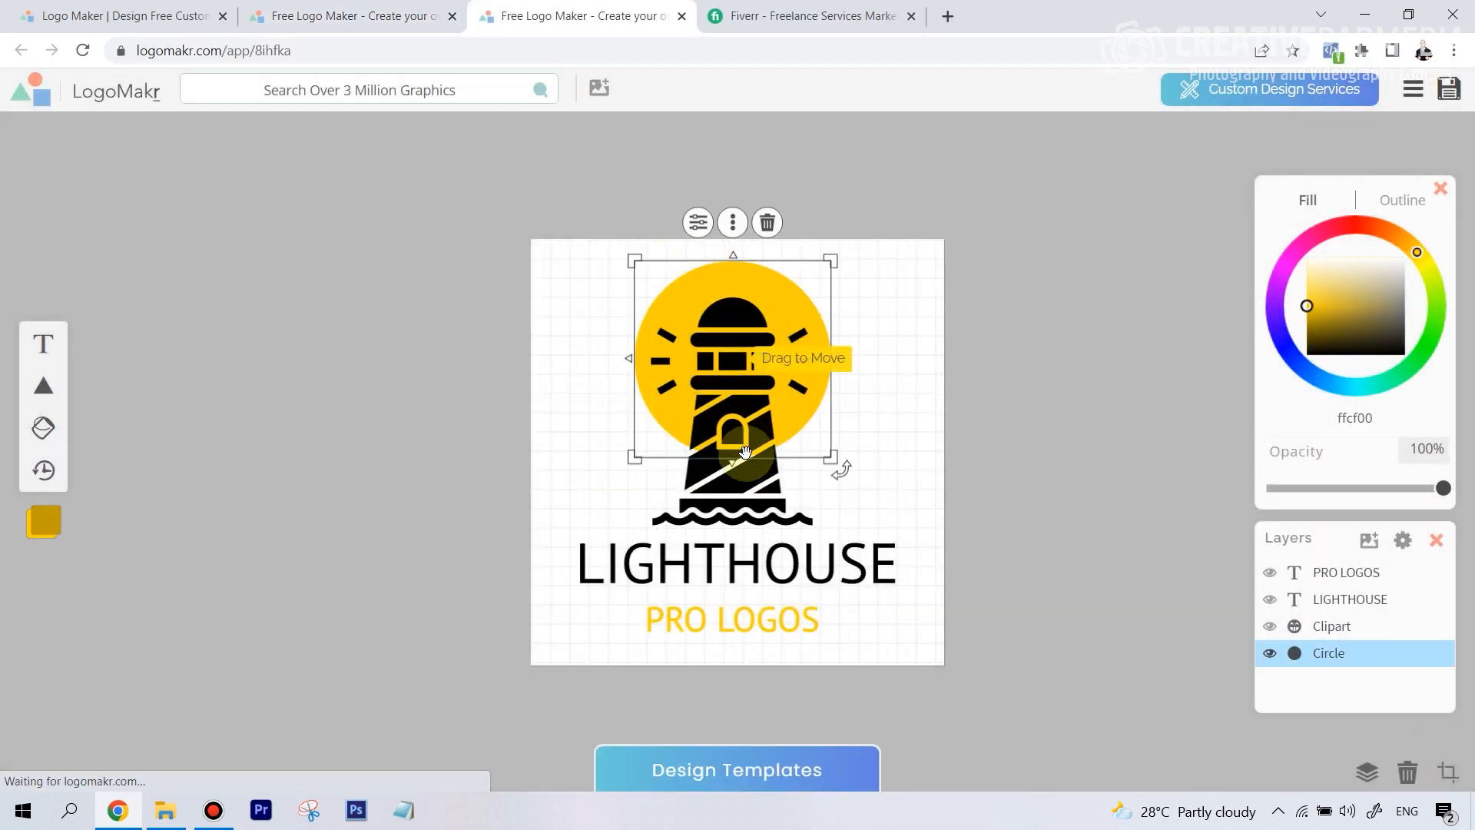
pyautogui.click(744, 463)
pyautogui.press('Delete')
pyautogui.click(760, 401)
pyautogui.press('Delete')
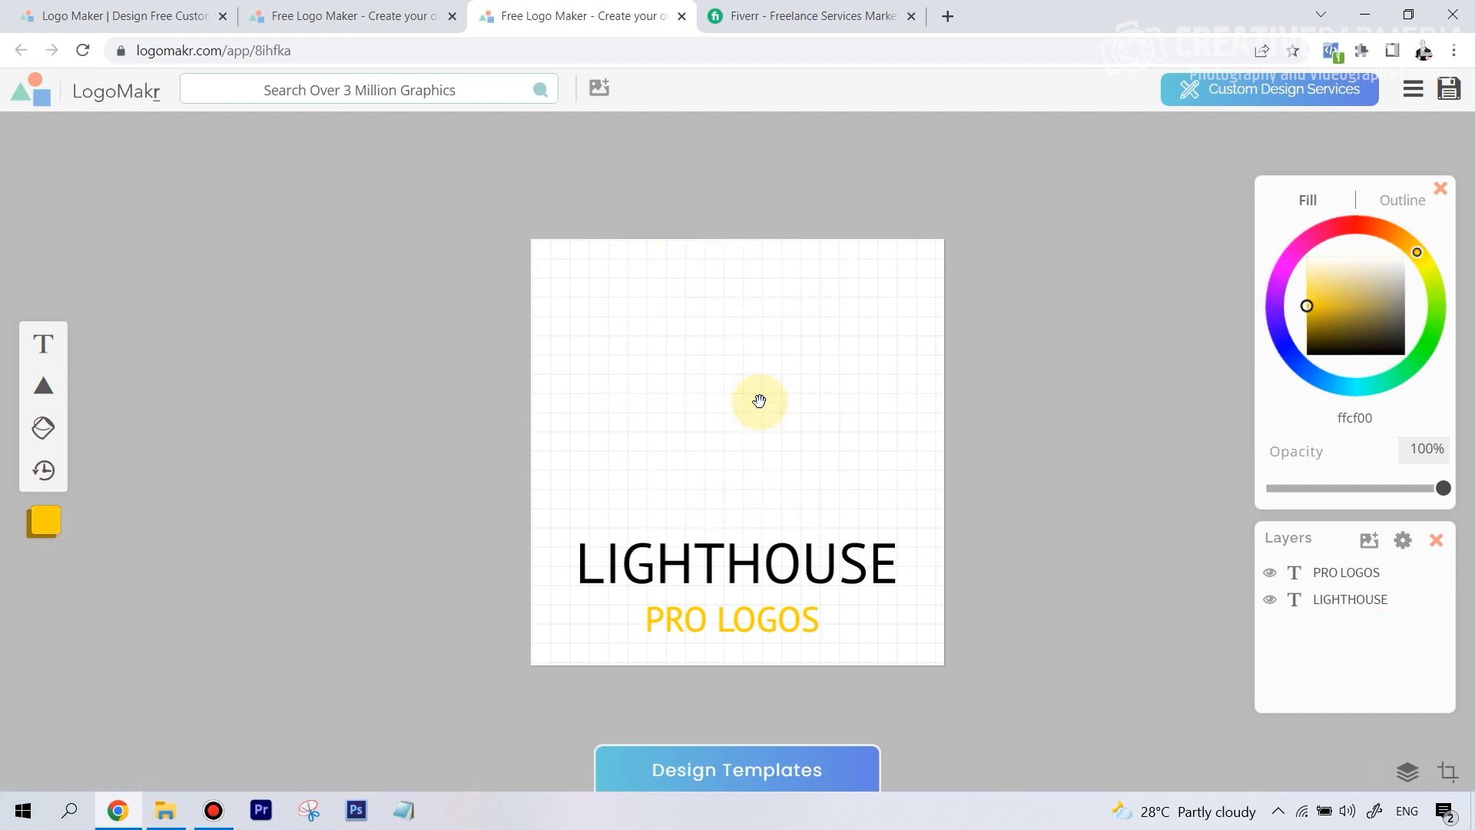
# Search the graphics for "camera", add the solid black camera with the detailed lens, and position it above the LIGHTHOUSE text.
pyautogui.click(341, 90)
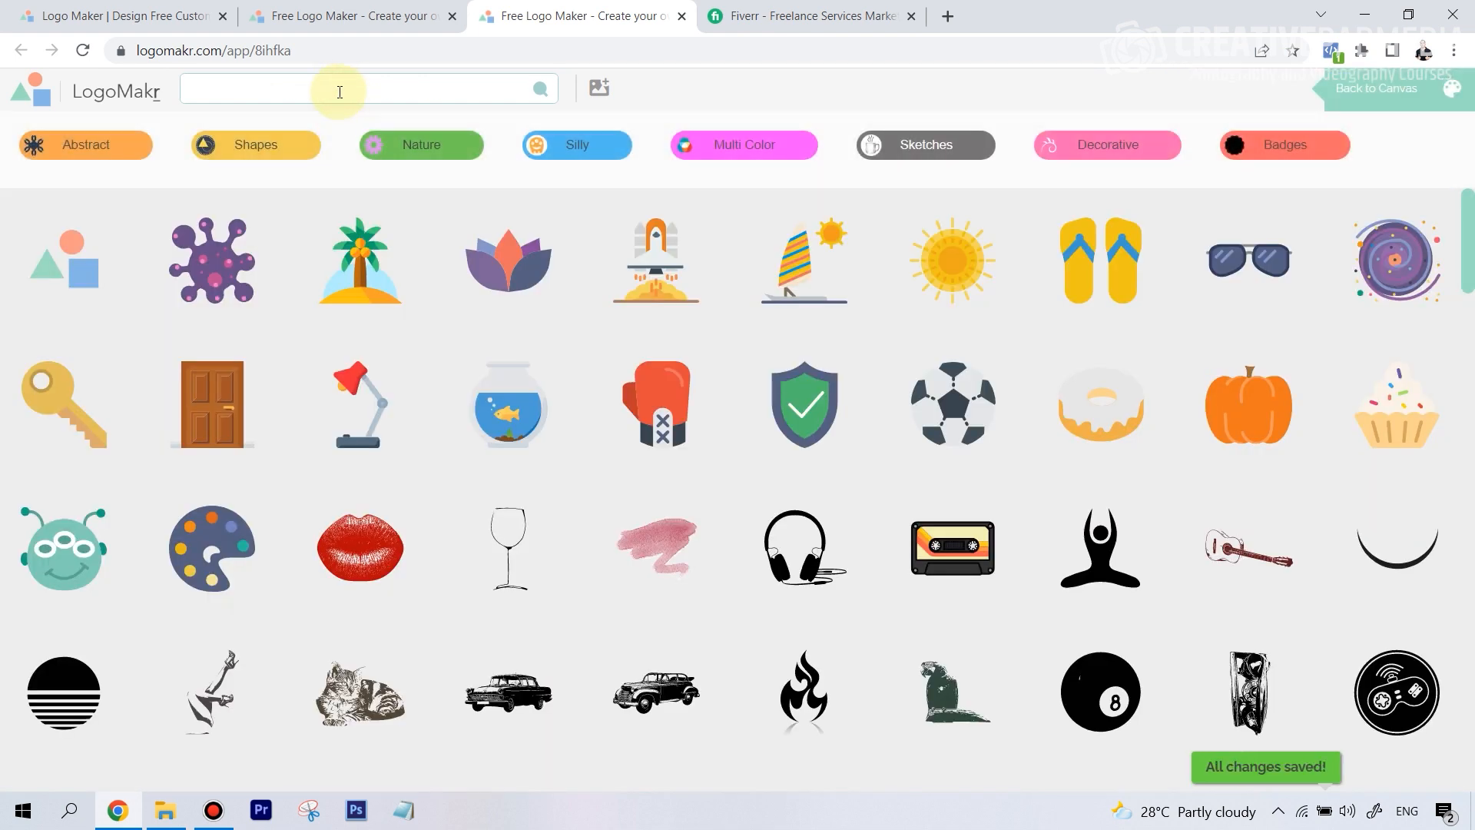
pyautogui.write('camera')
pyautogui.press('Return')
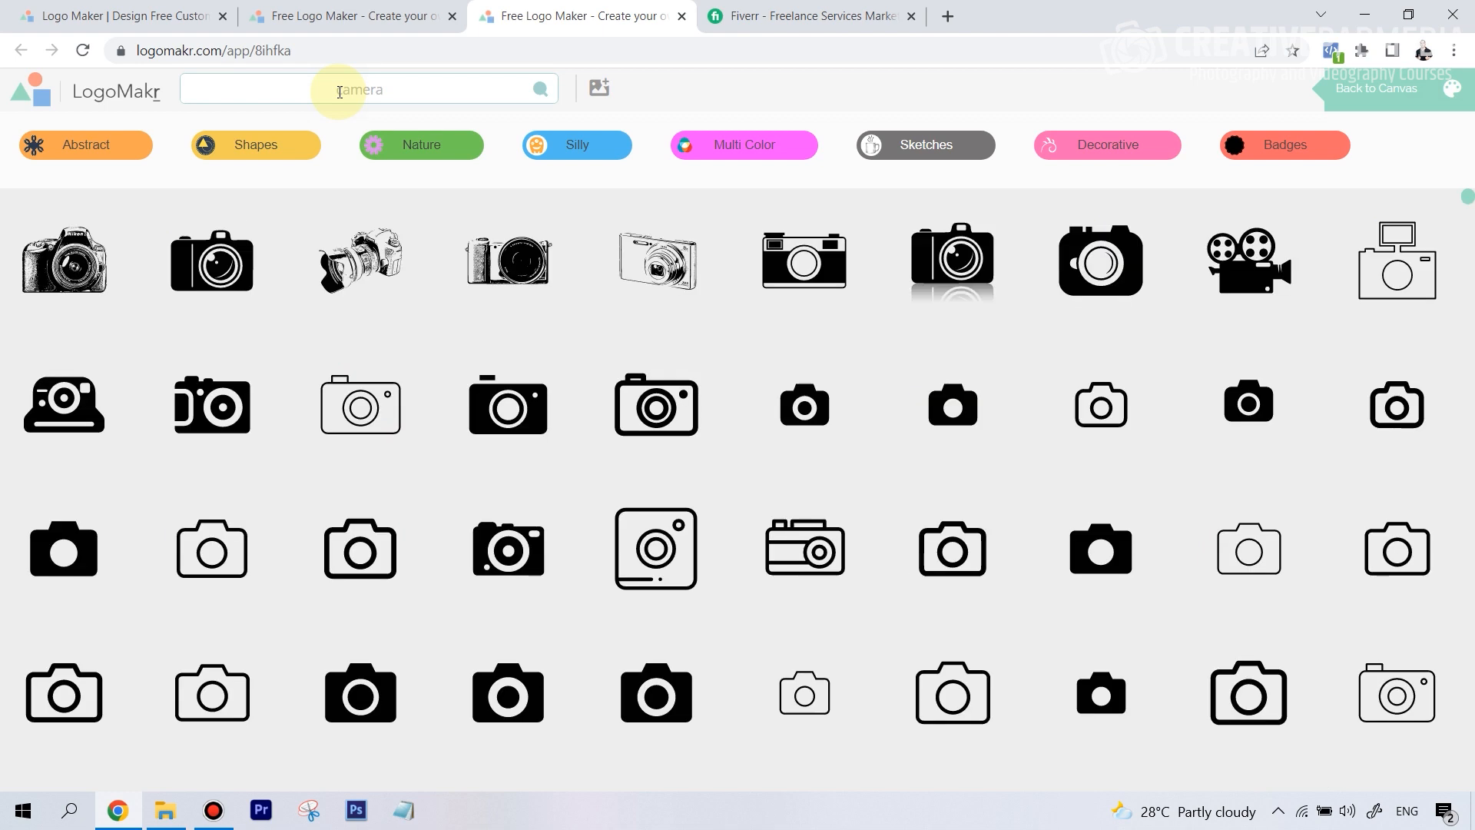
pyautogui.click(212, 261)
pyautogui.moveTo(776, 450)
pyautogui.mouseDown()
pyautogui.moveTo(763, 441)
pyautogui.moveTo(771, 453)
pyautogui.mouseUp()
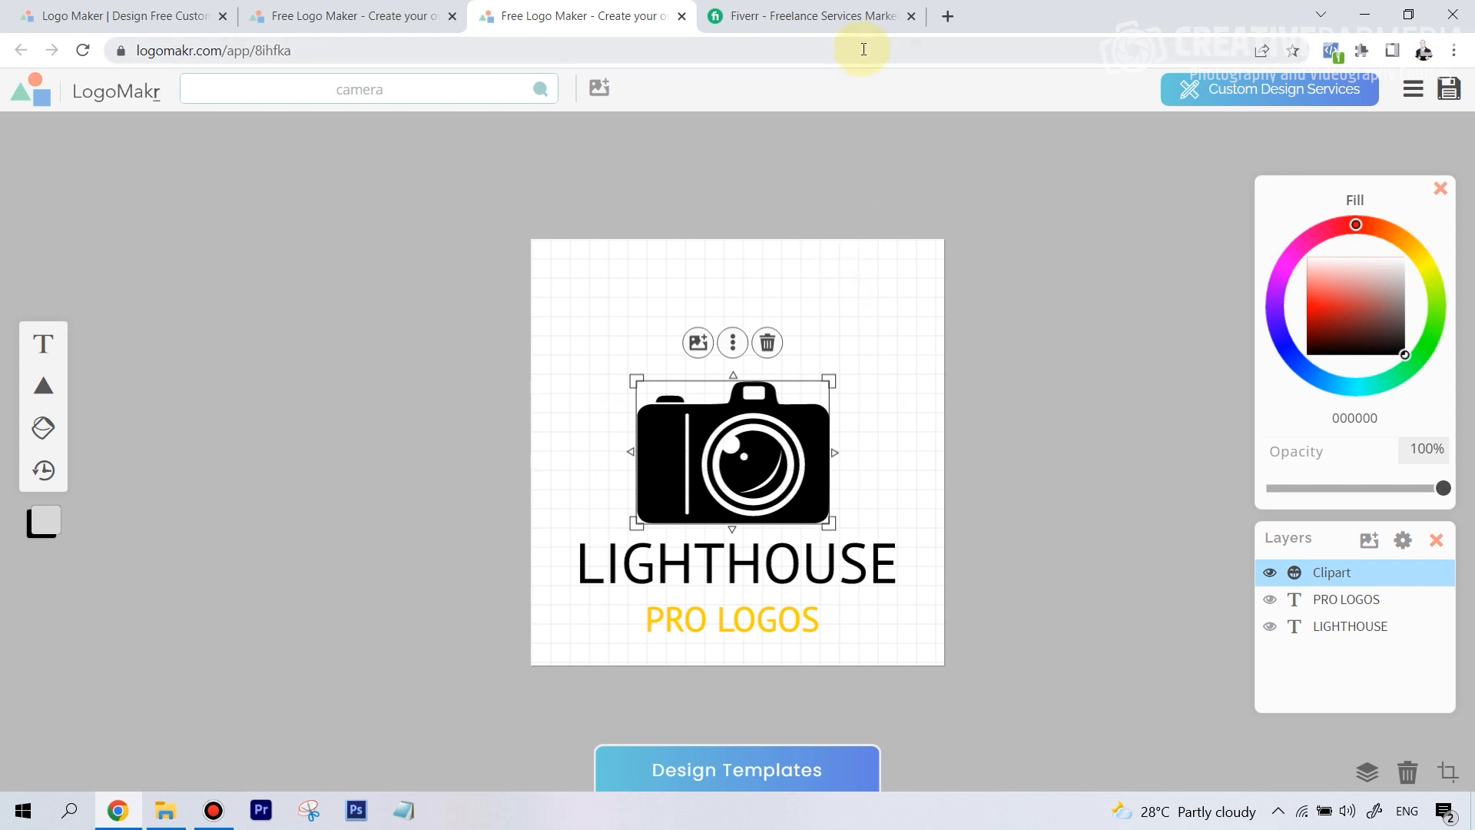
# Switch to Fiverr and search its services for "logo designer".
pyautogui.click(813, 23)
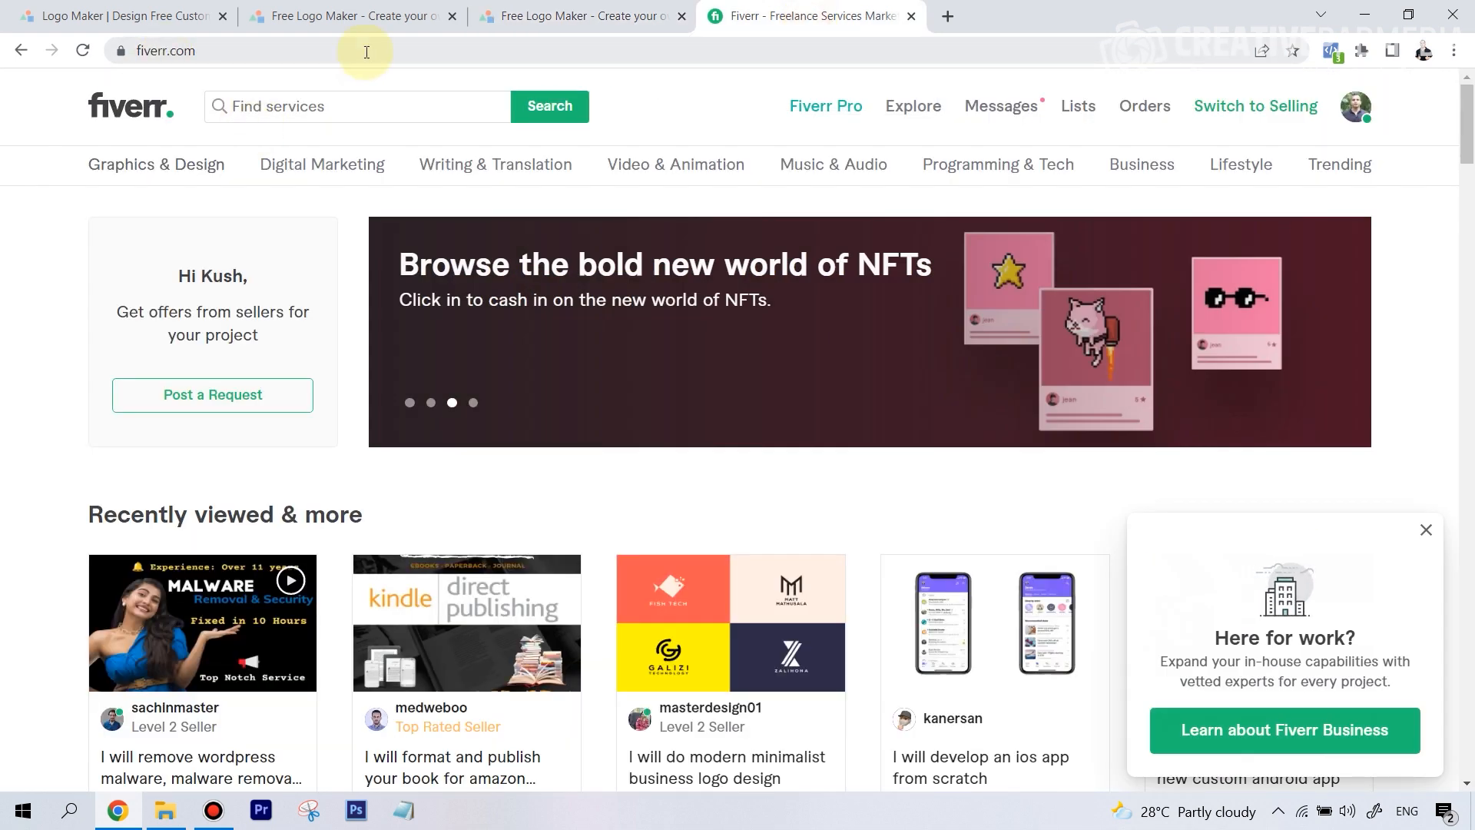
pyautogui.click(3, 281)
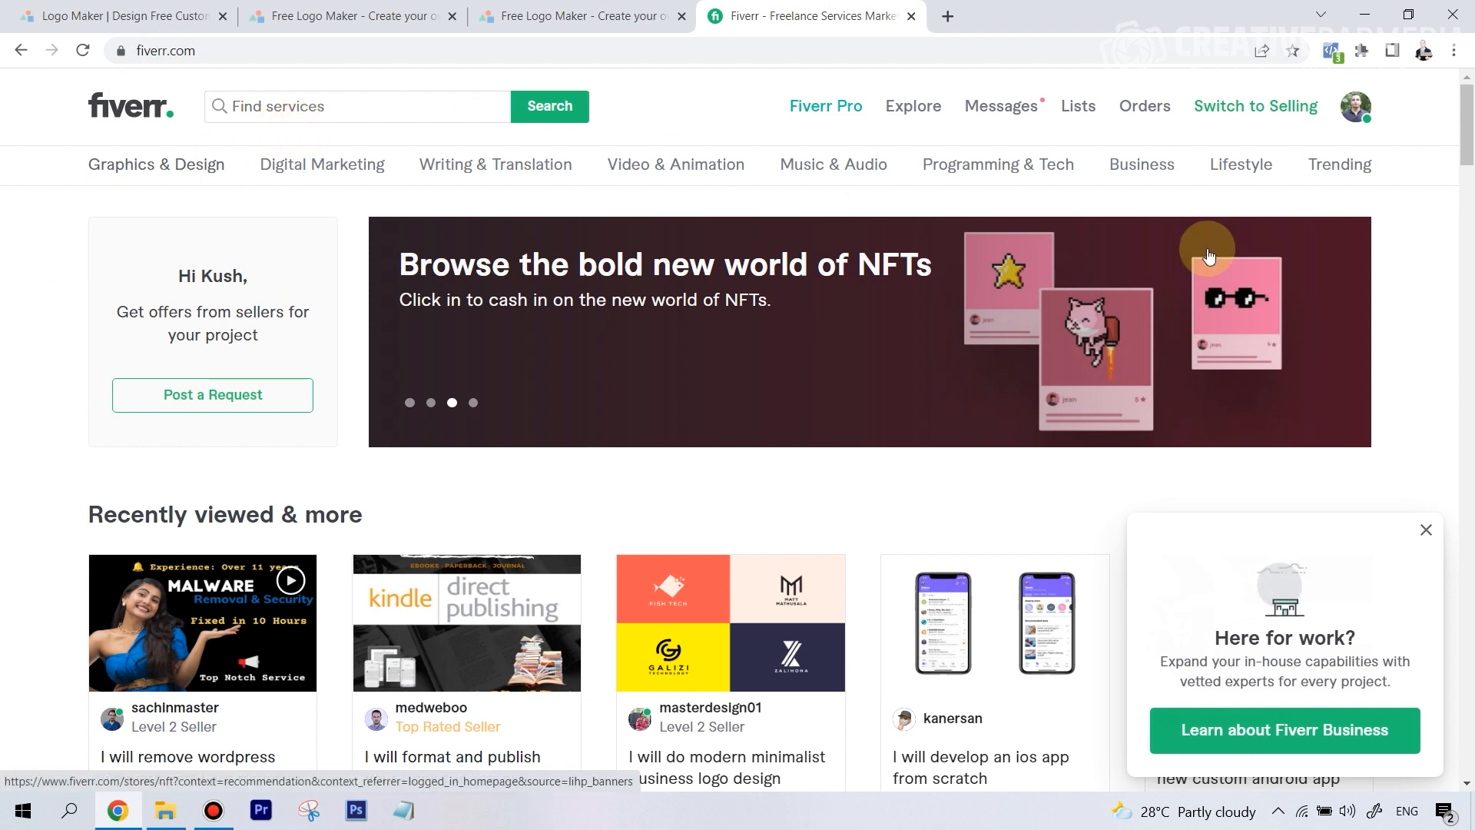
pyautogui.moveTo(955, 164)
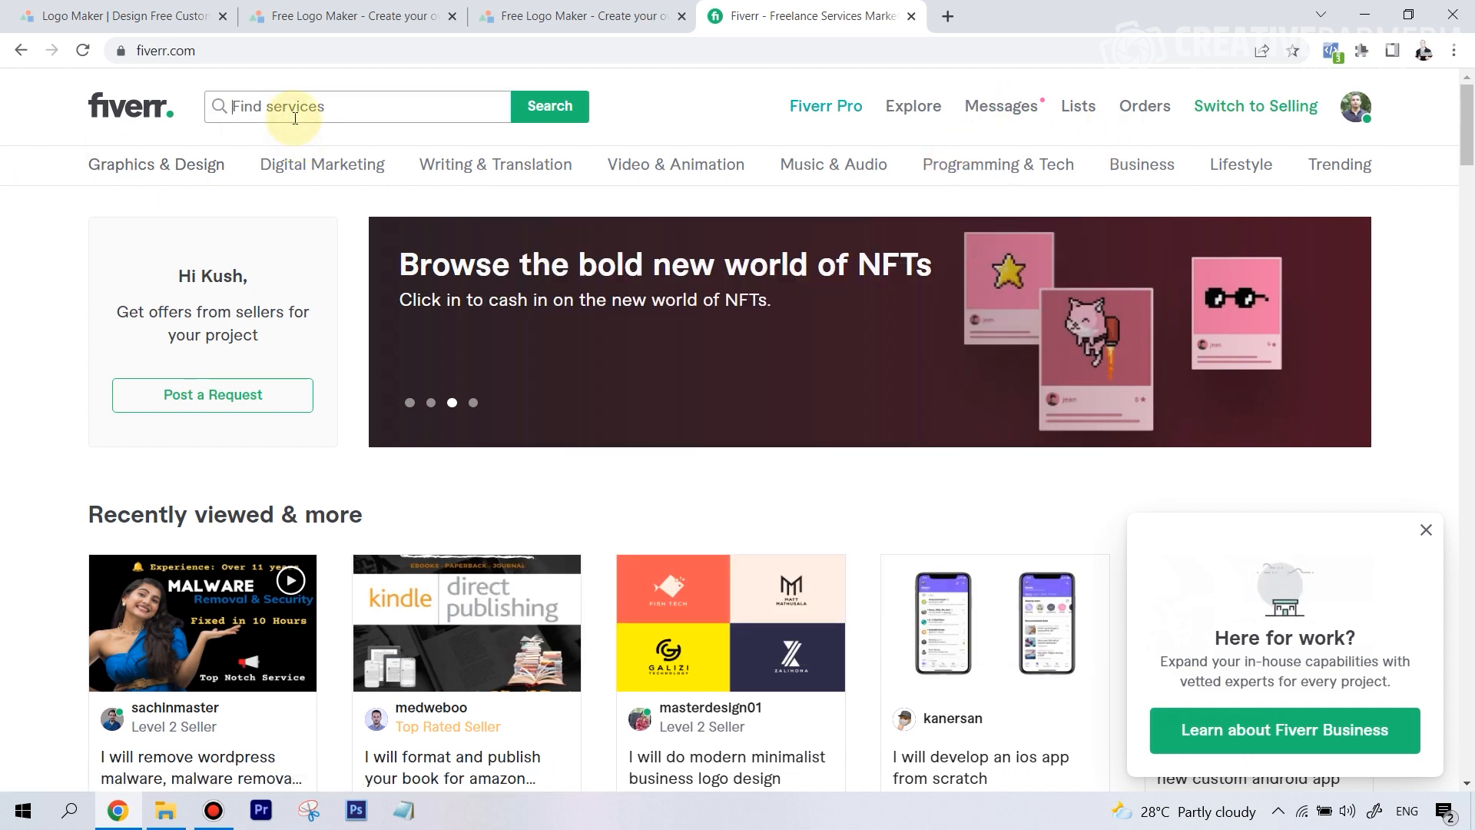
pyautogui.click(295, 118)
pyautogui.write('logo d')
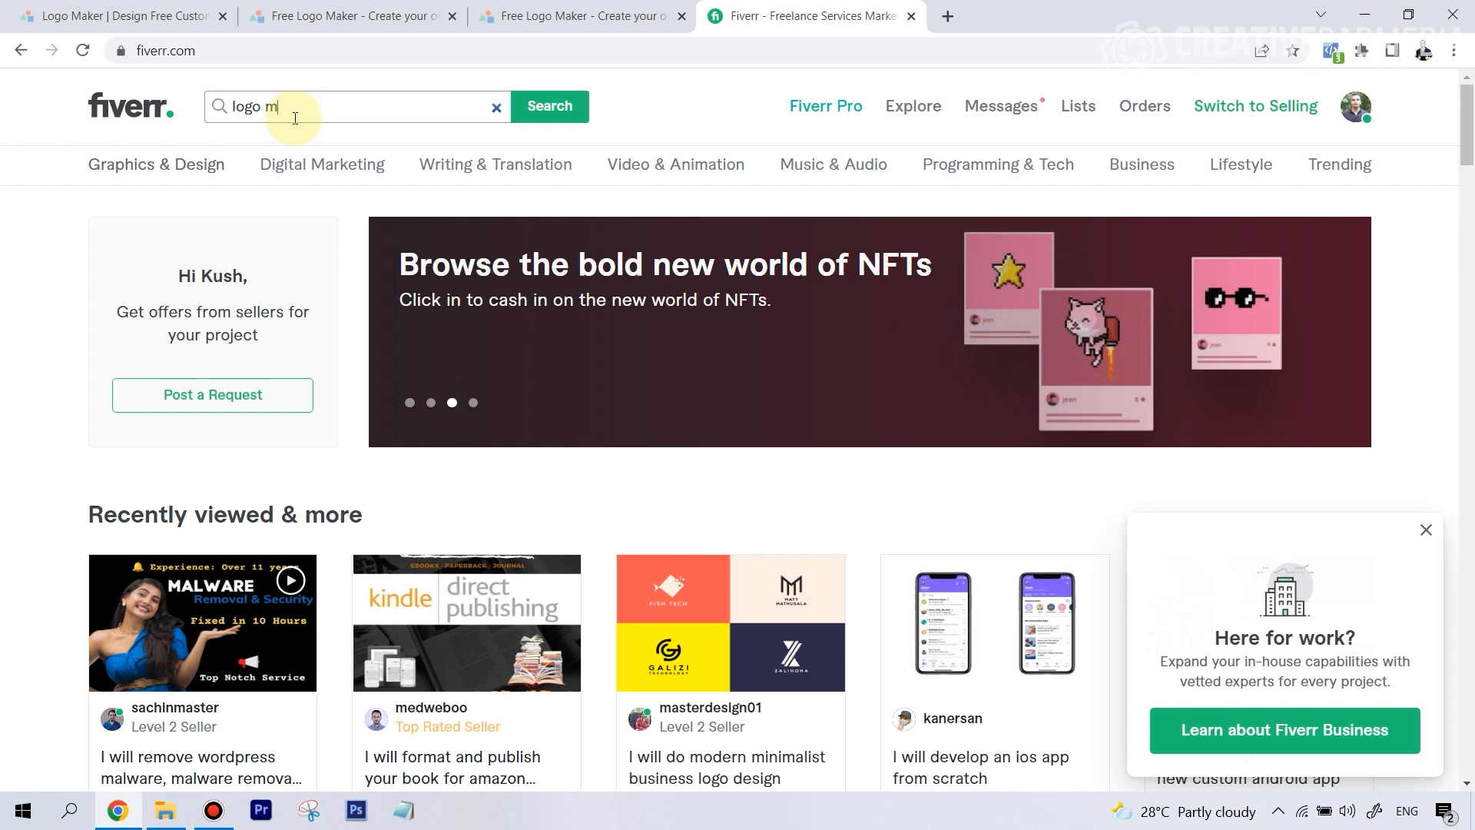
pyautogui.write('esigner')
pyautogui.press('Return')
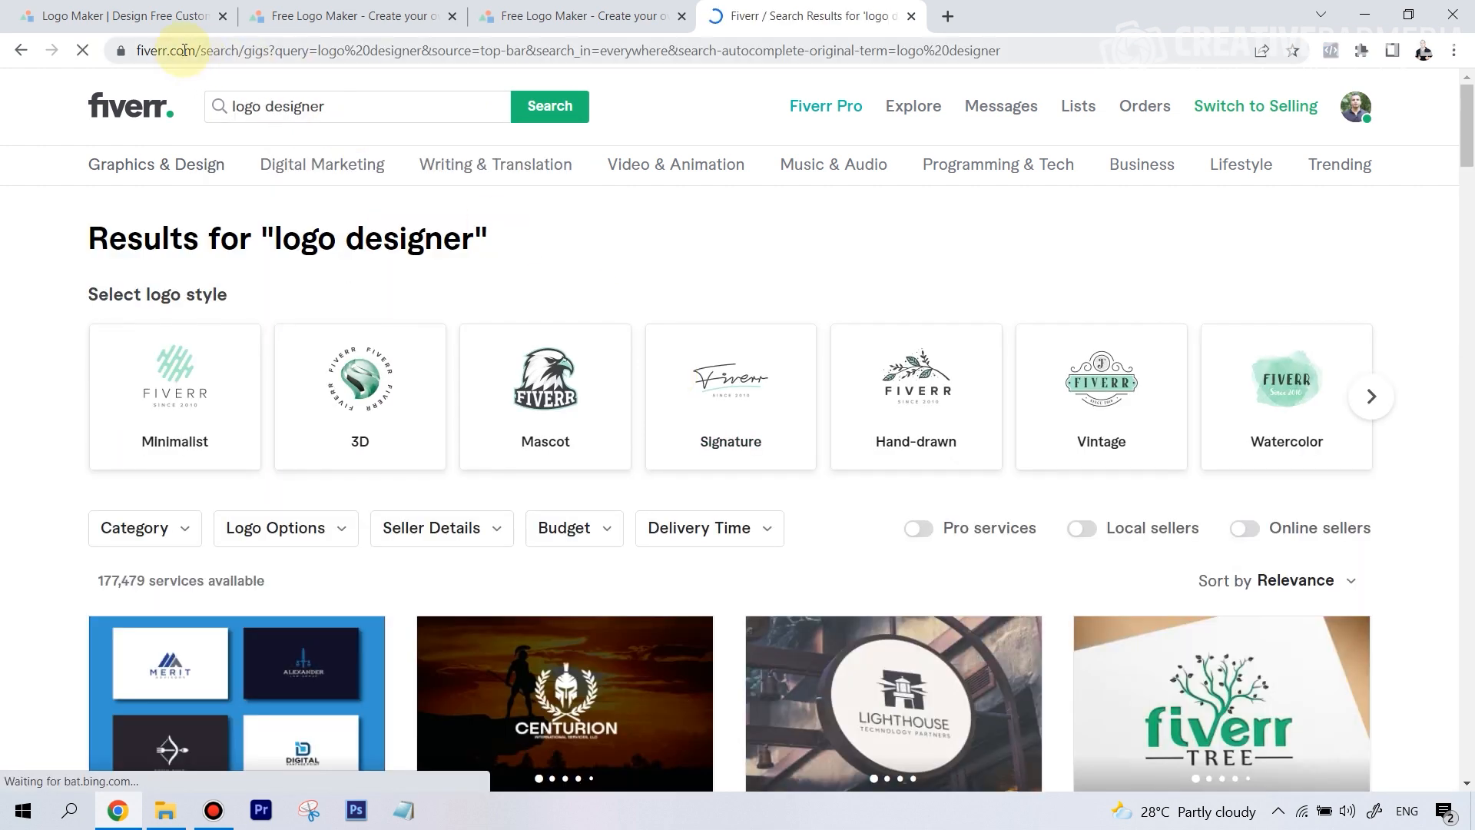
# Open the professional flat minimalist logo design gig from the results and examine its sample logos, package contents and seller reviews.
pyautogui.scroll(-3, 792, 422)
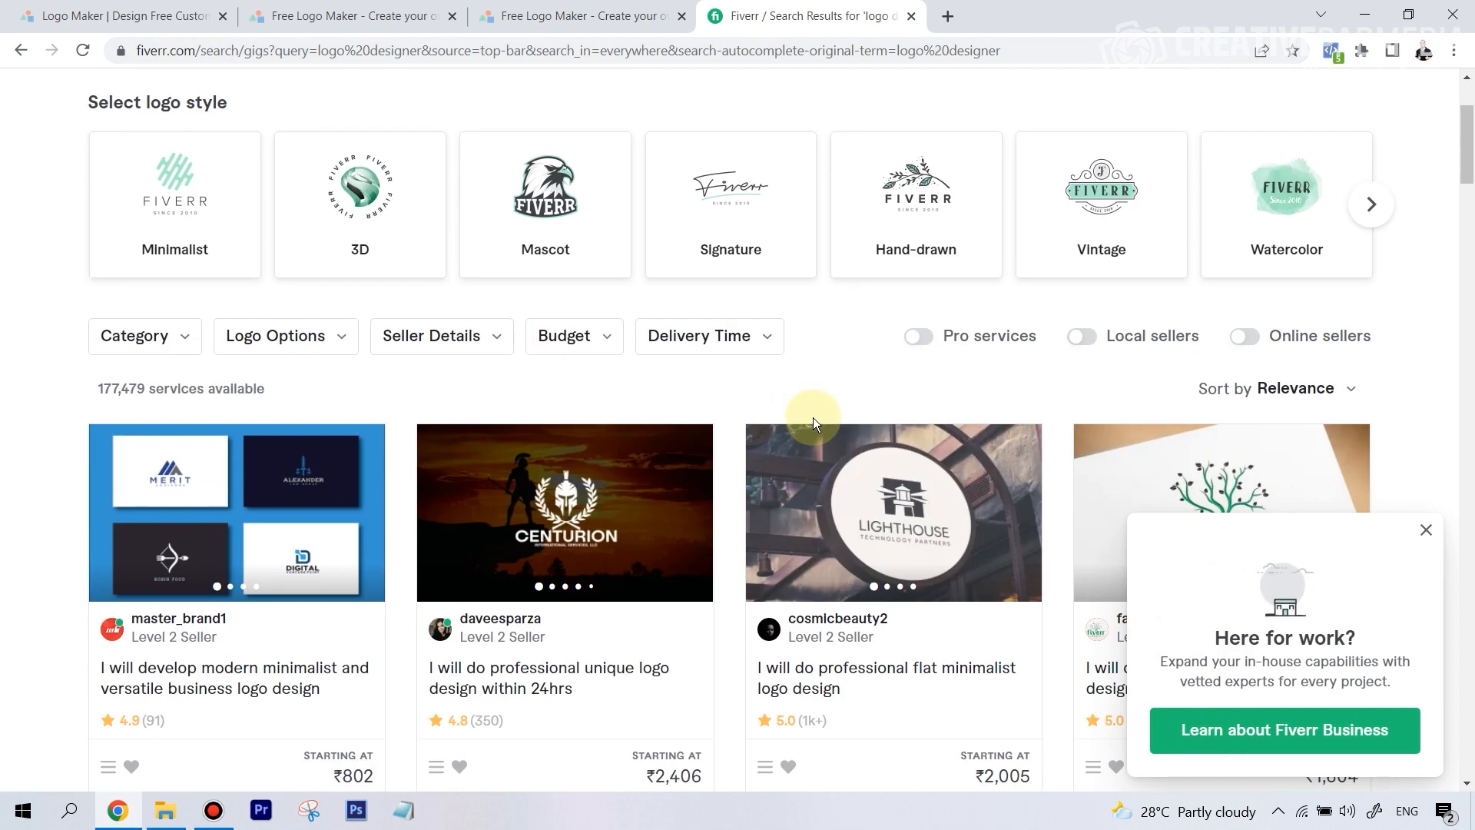
pyautogui.scroll(-2, 813, 418)
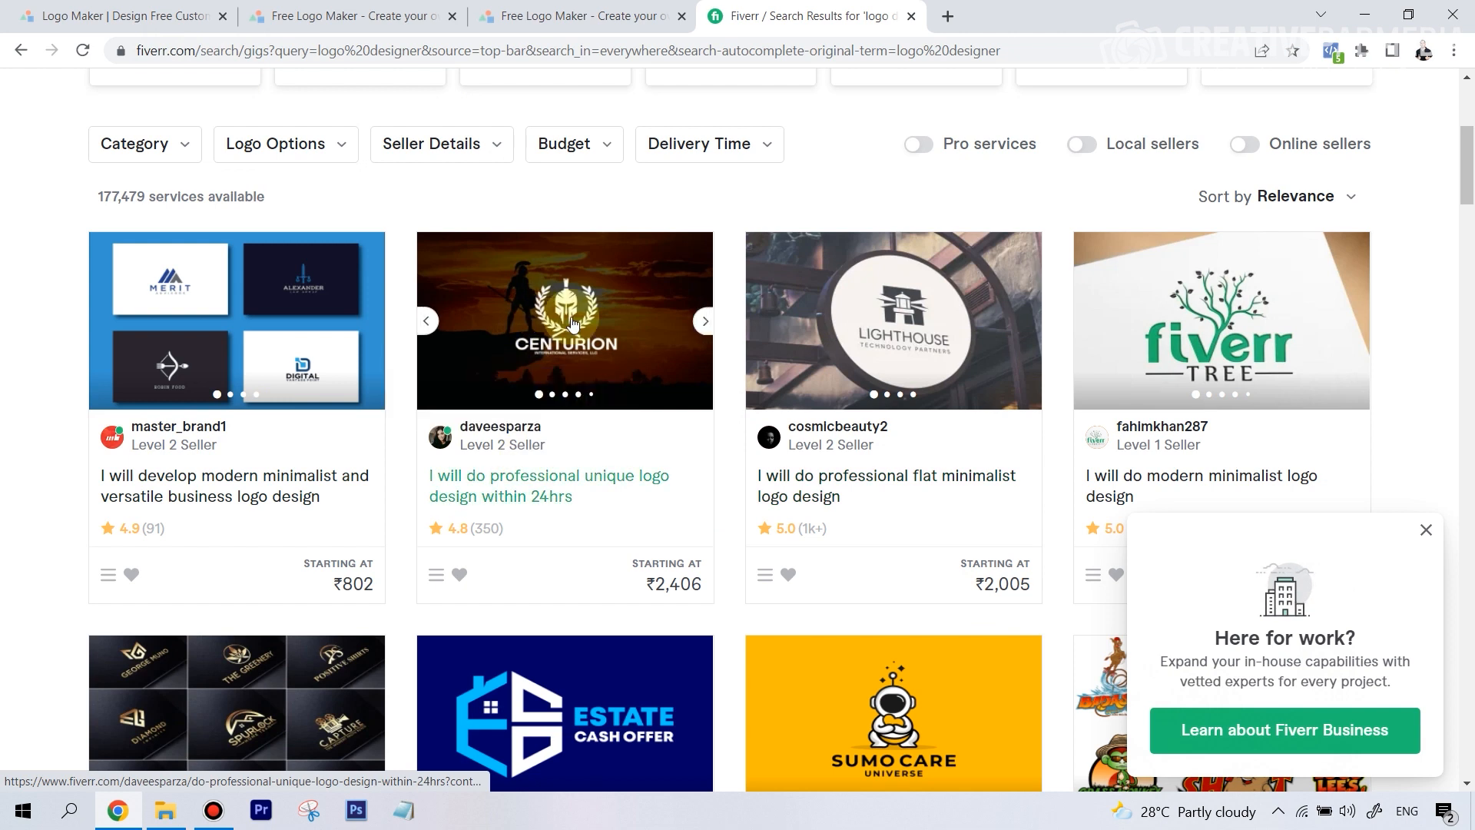
pyautogui.click(858, 492)
pyautogui.scroll(-10, 830, 468)
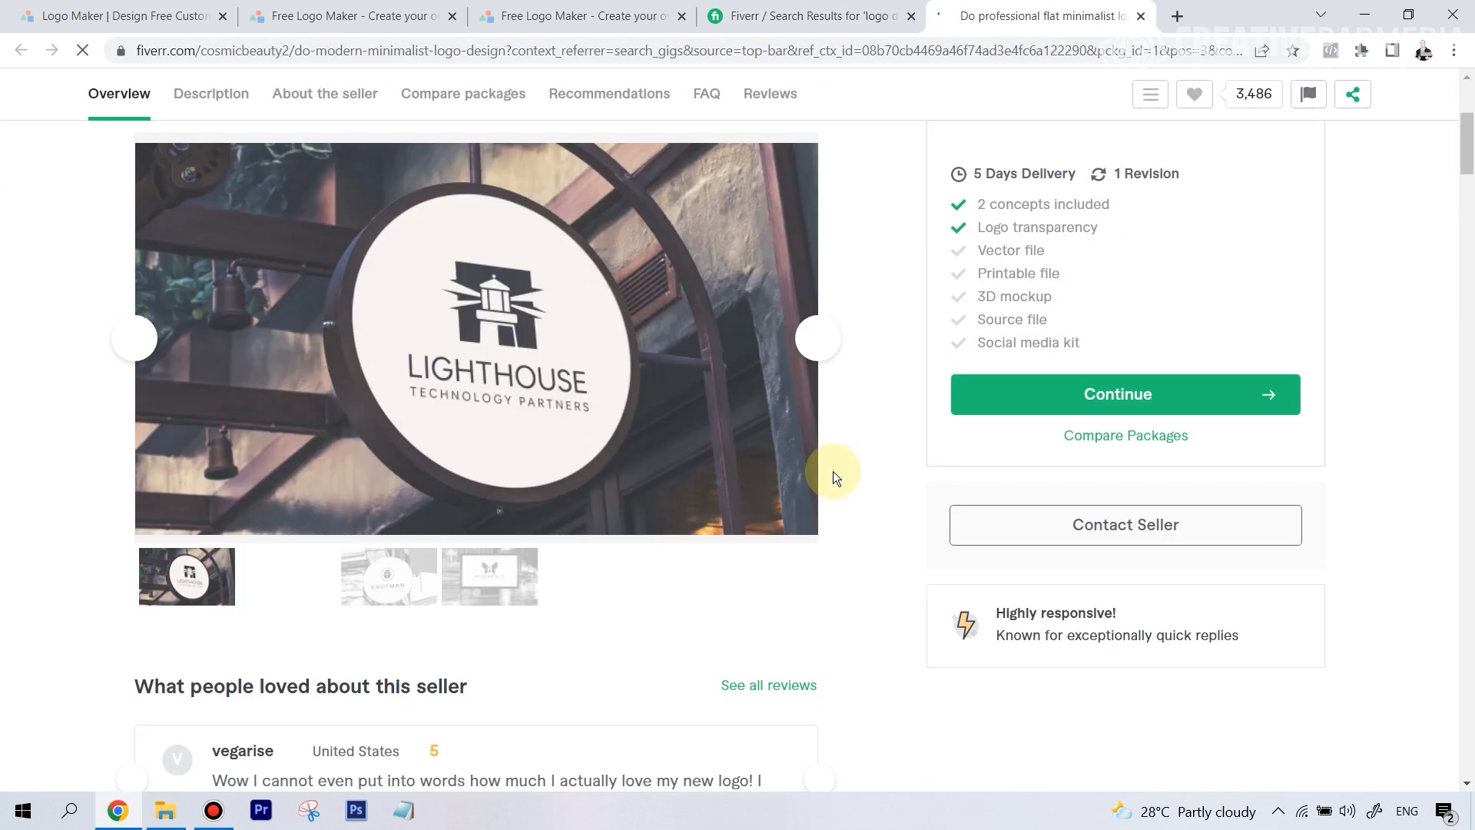
pyautogui.scroll(4, 834, 473)
pyautogui.click(321, 338)
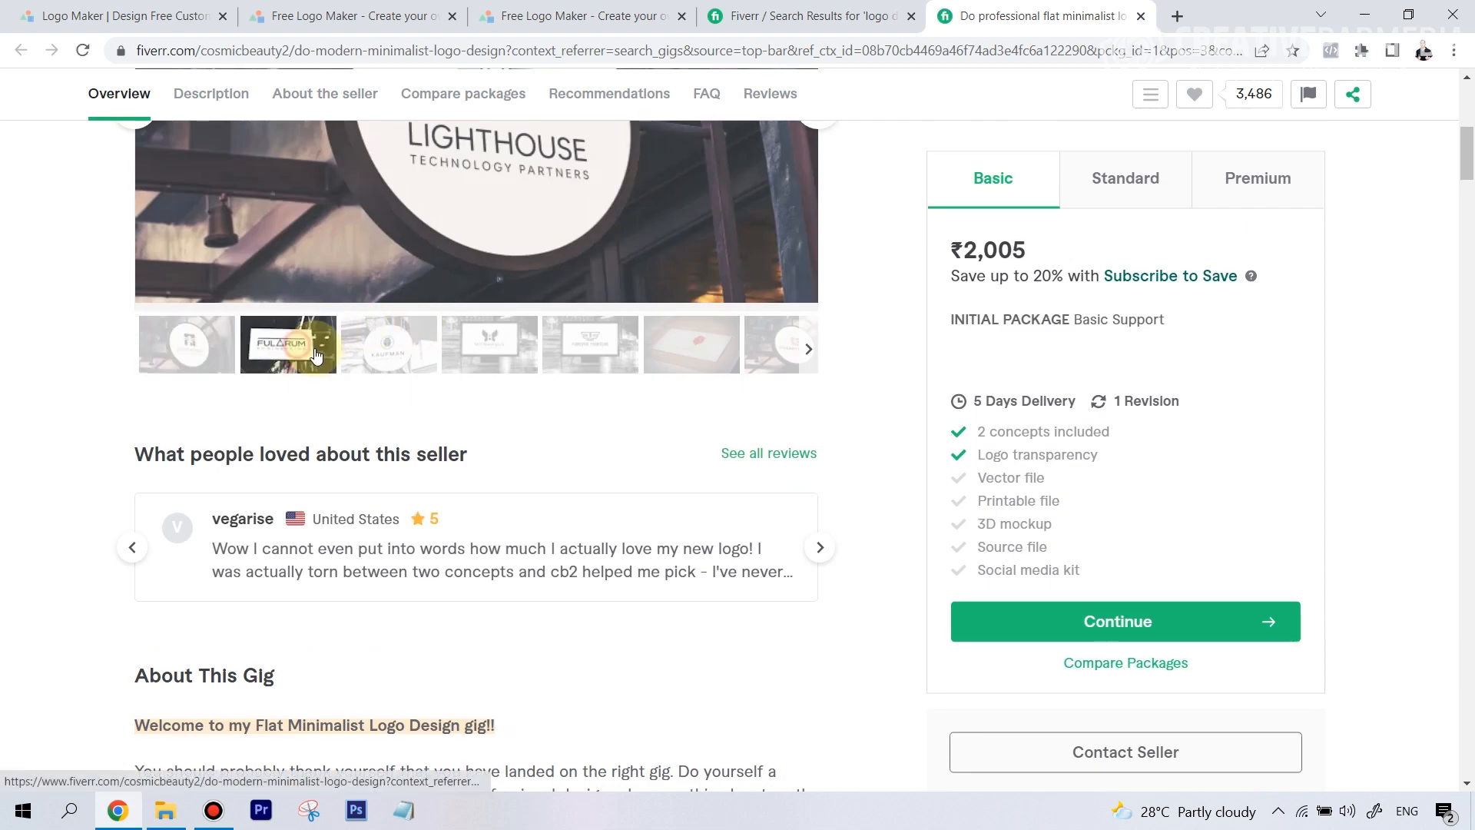
pyautogui.click(515, 515)
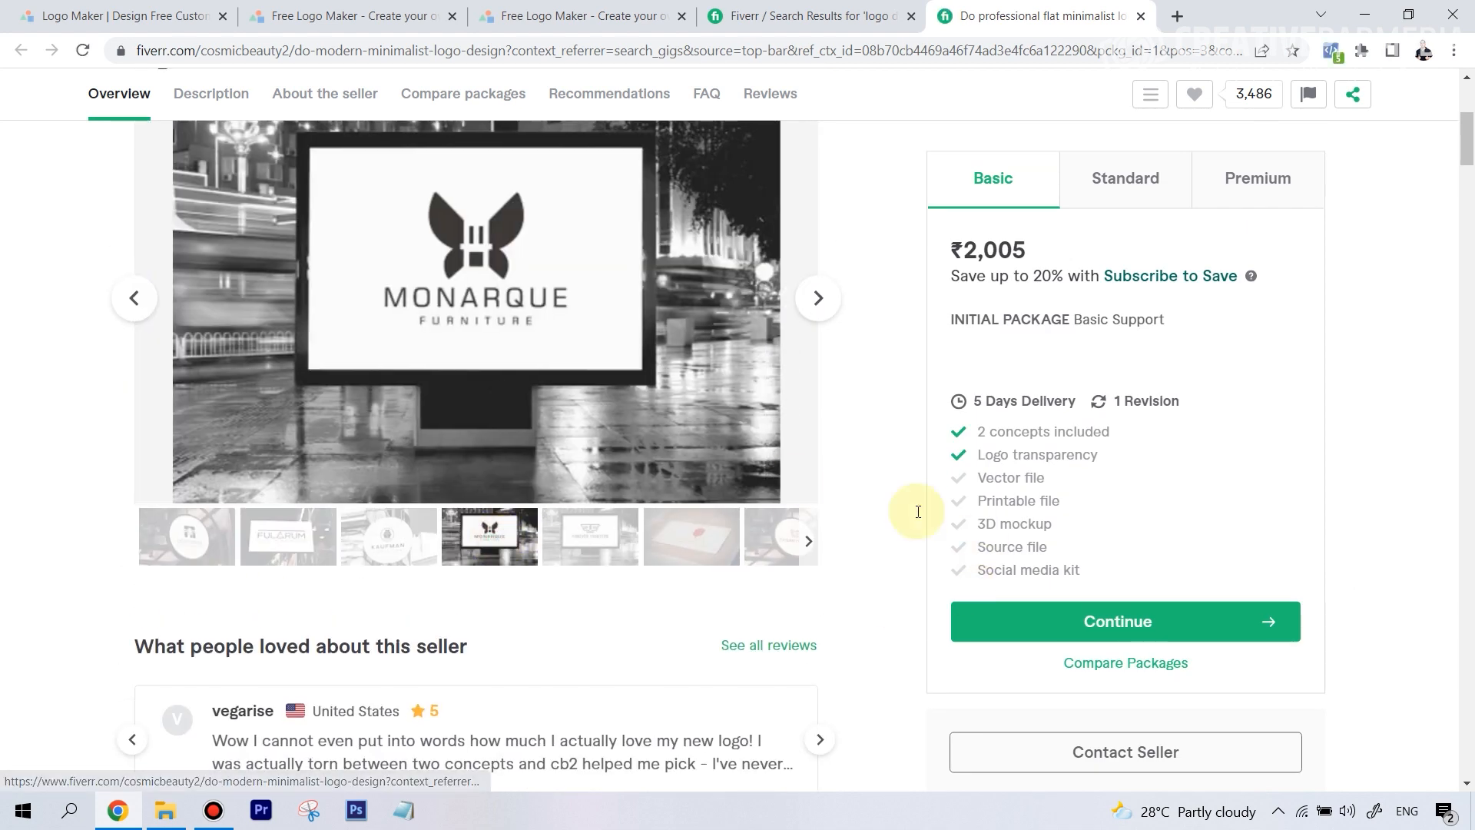
pyautogui.scroll(-3, 1112, 559)
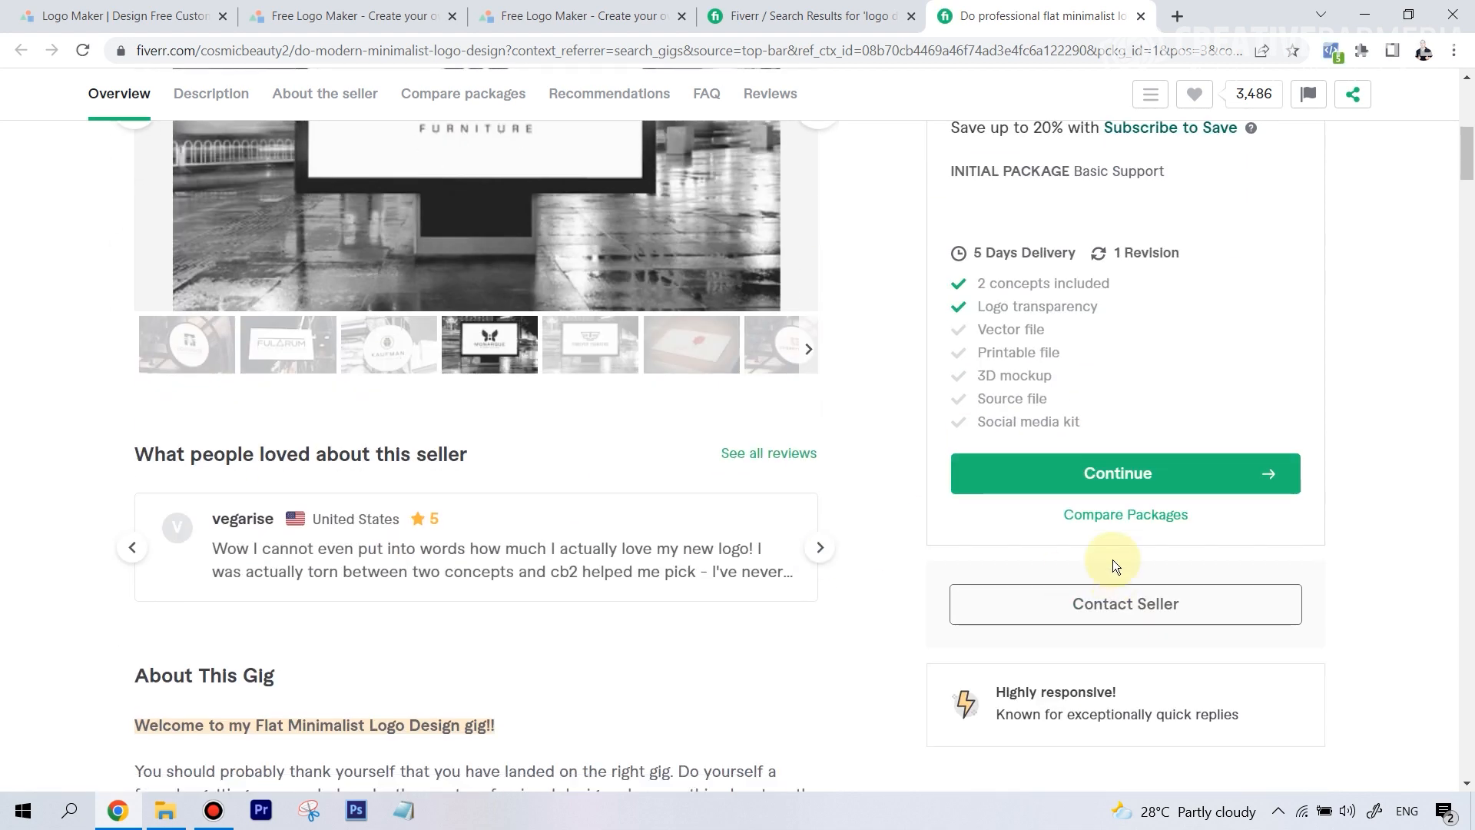
pyautogui.scroll(3, 1170, 394)
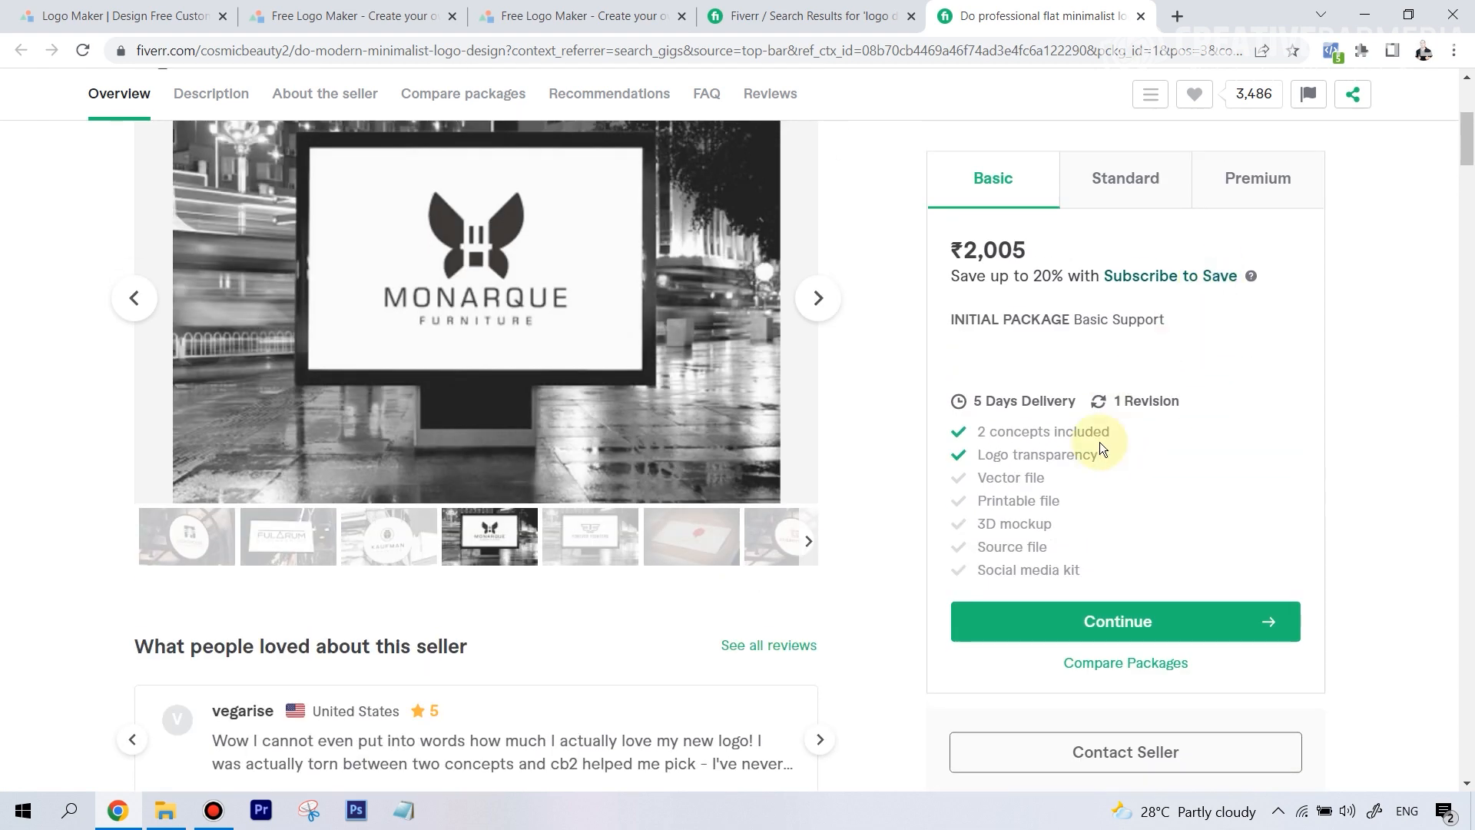